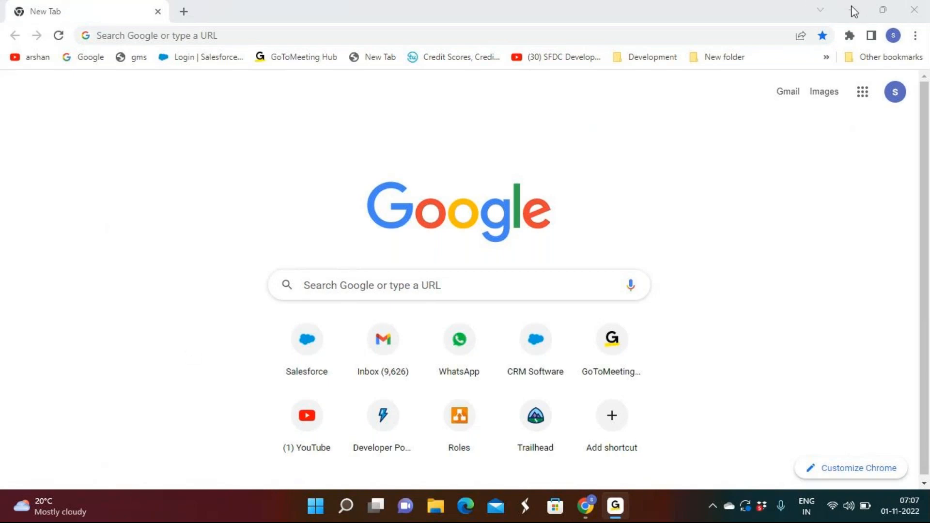
# Step: Open the Salesforce login page at login.salesforce.com
pyautogui.click(197, 37)
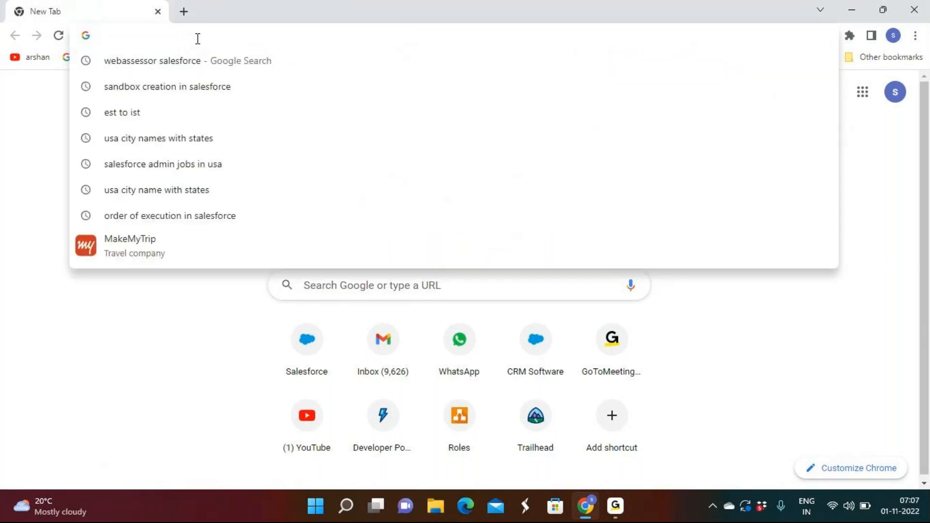
pyautogui.write('login.salesforce.com')
pyautogui.press('Return')
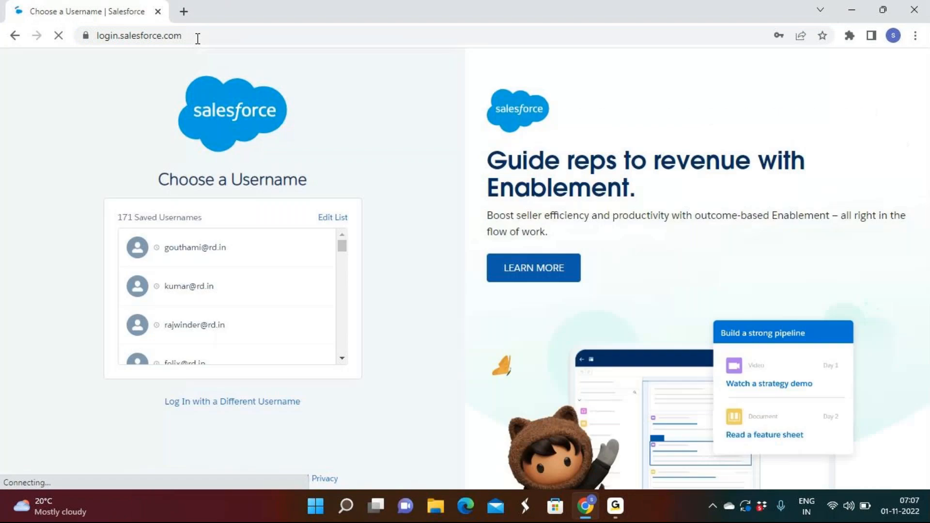
pyautogui.click(619, 509)
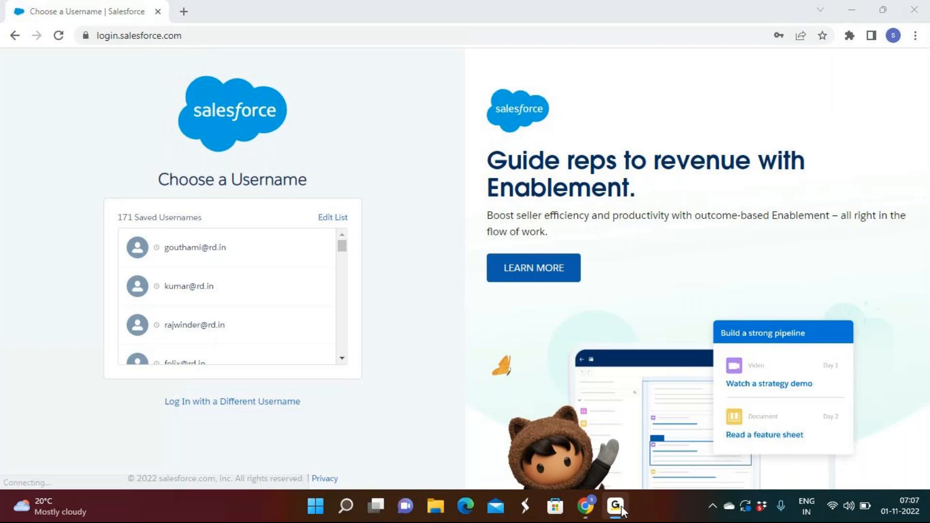
pyautogui.click(623, 511)
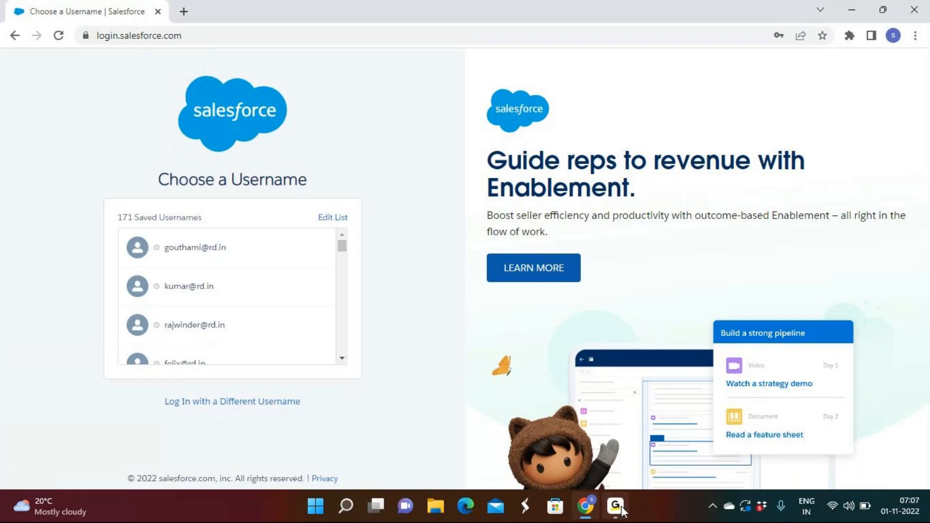
pyautogui.click(622, 511)
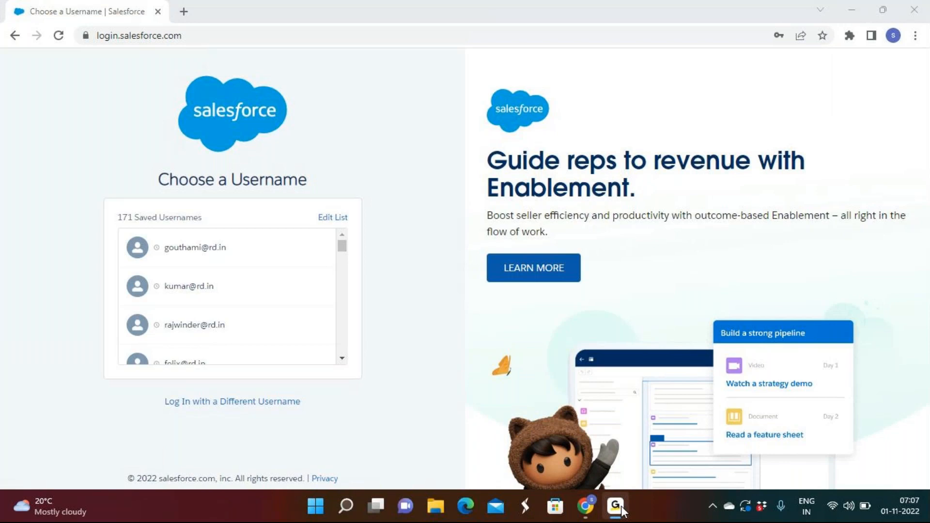
pyautogui.click(622, 512)
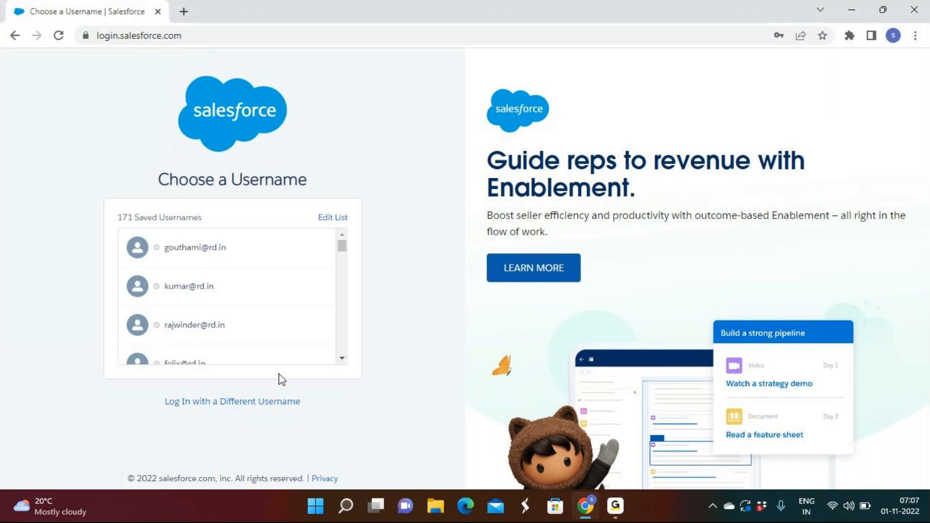
# Step: Log in to Salesforce with the seventh saved username in the list
pyautogui.scroll(-1, 346, 364)
pyautogui.scroll(-2, 346, 364)
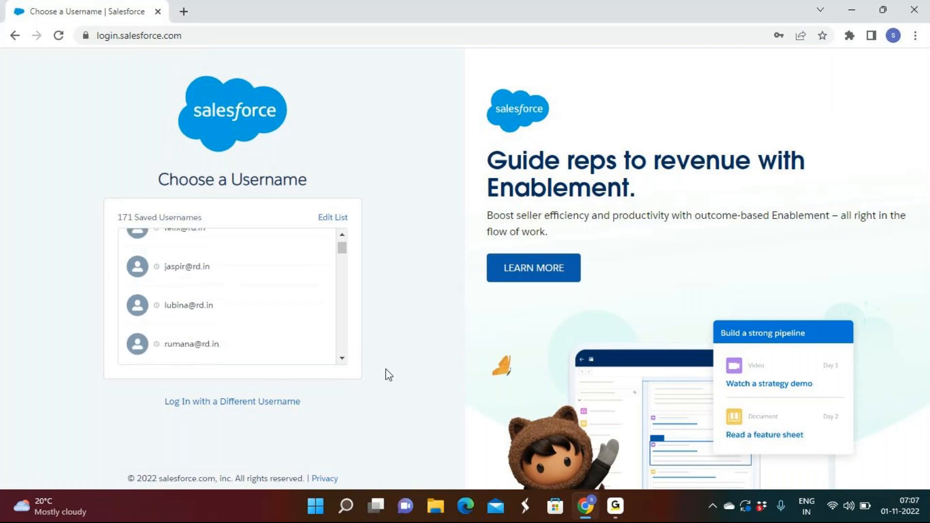
pyautogui.click(617, 511)
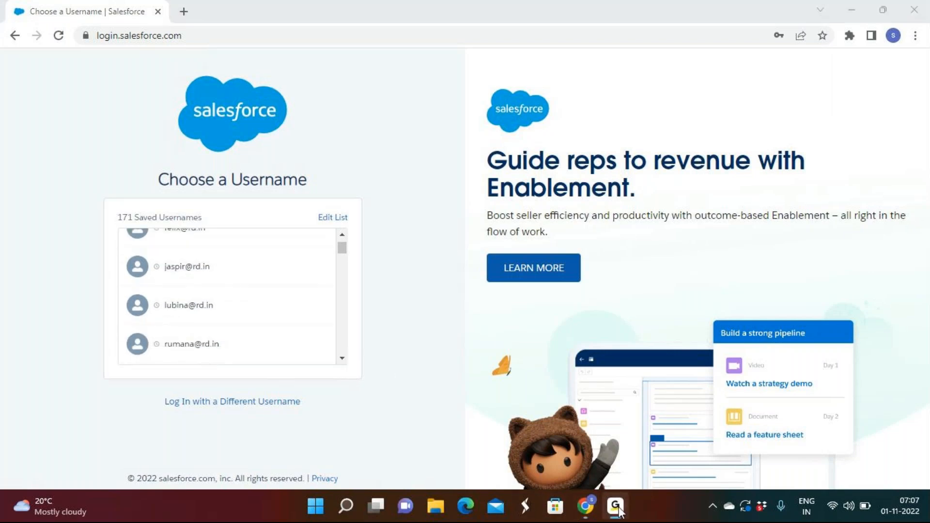
pyautogui.click(617, 511)
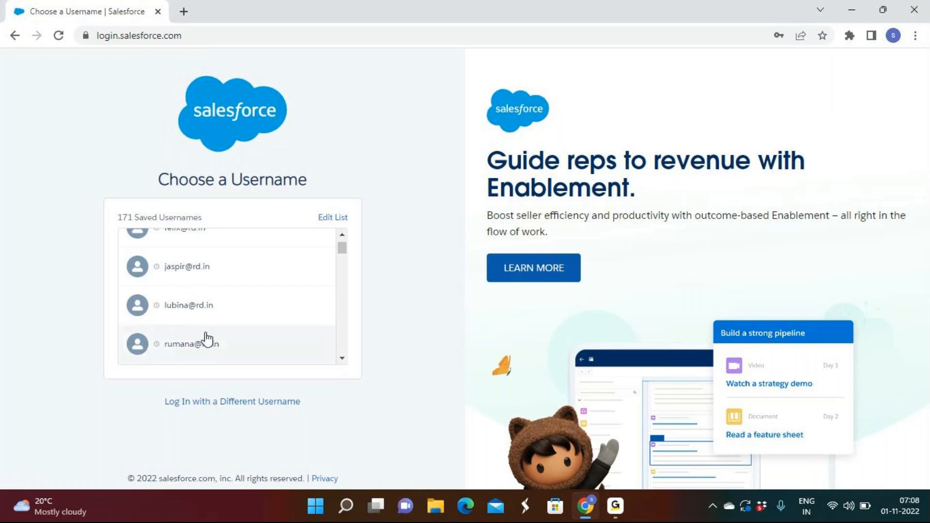
pyautogui.click(216, 349)
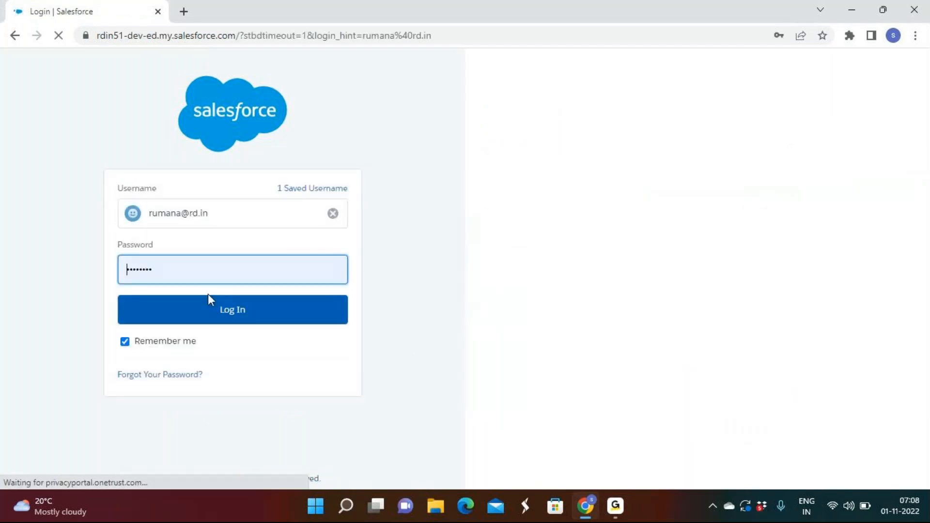
pyautogui.click(615, 504)
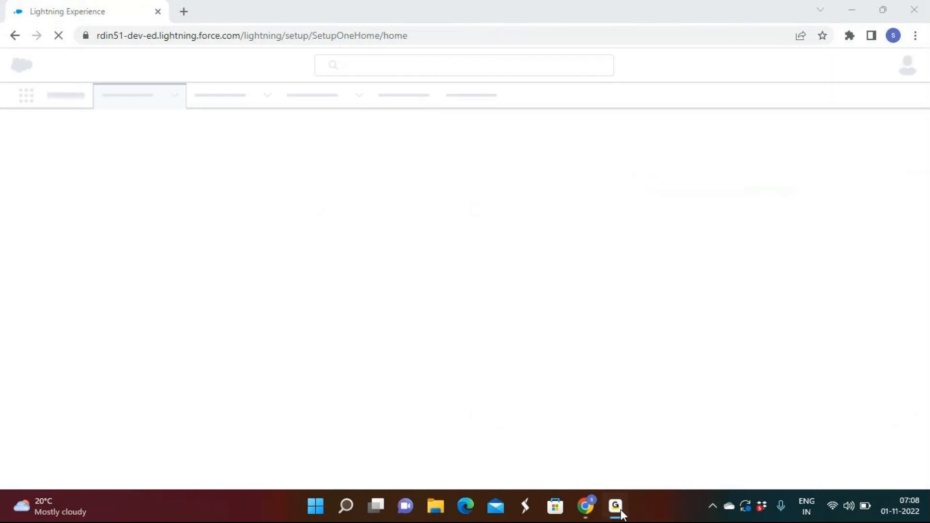
pyautogui.click(245, 71)
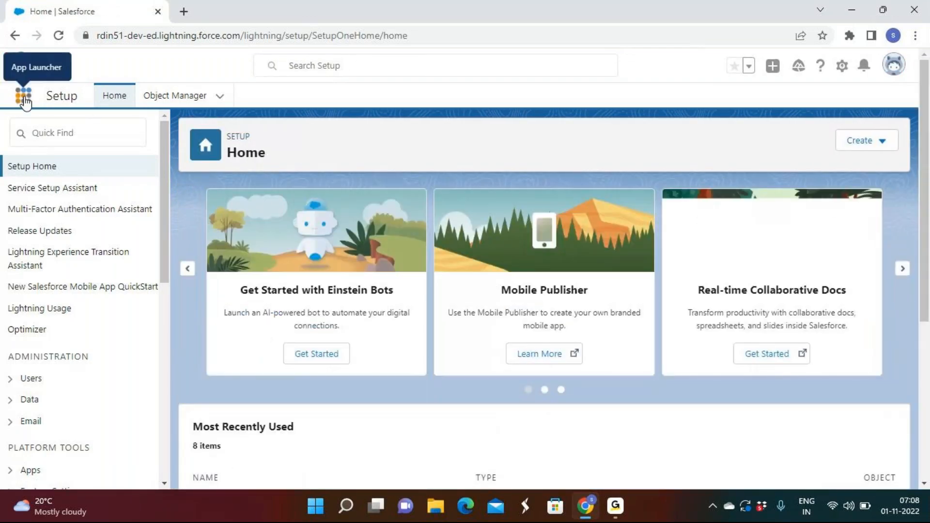
# Step: Open the Rd Sales App from the complete list of apps and show its All Accounts list
pyautogui.click(24, 100)
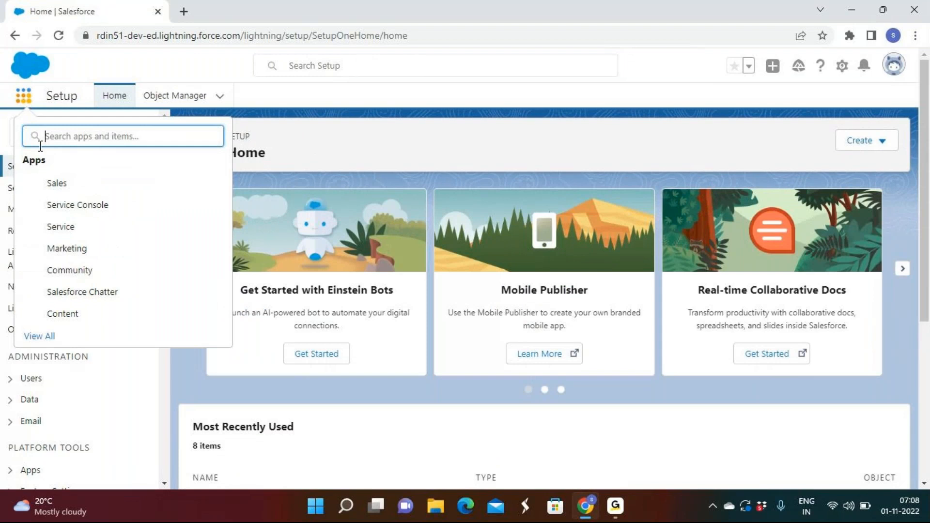
pyautogui.click(659, 360)
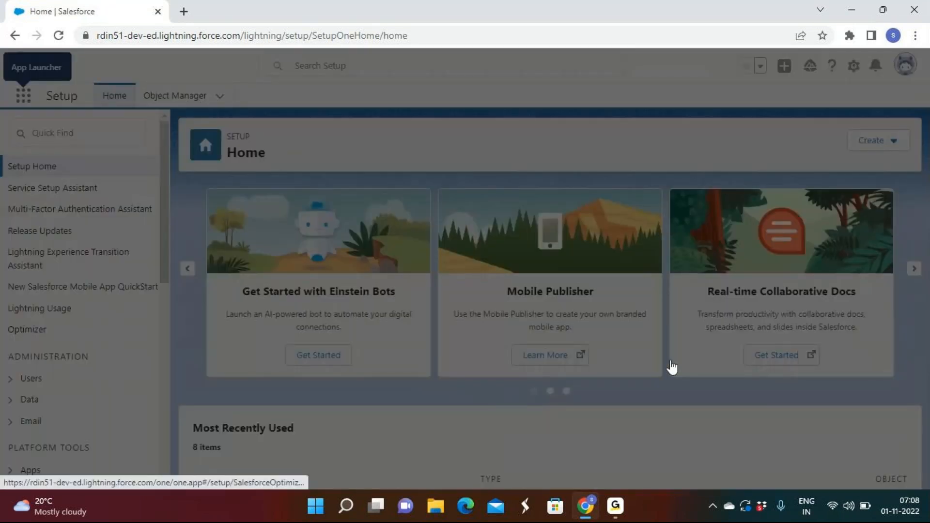
pyautogui.scroll(-3, 671, 367)
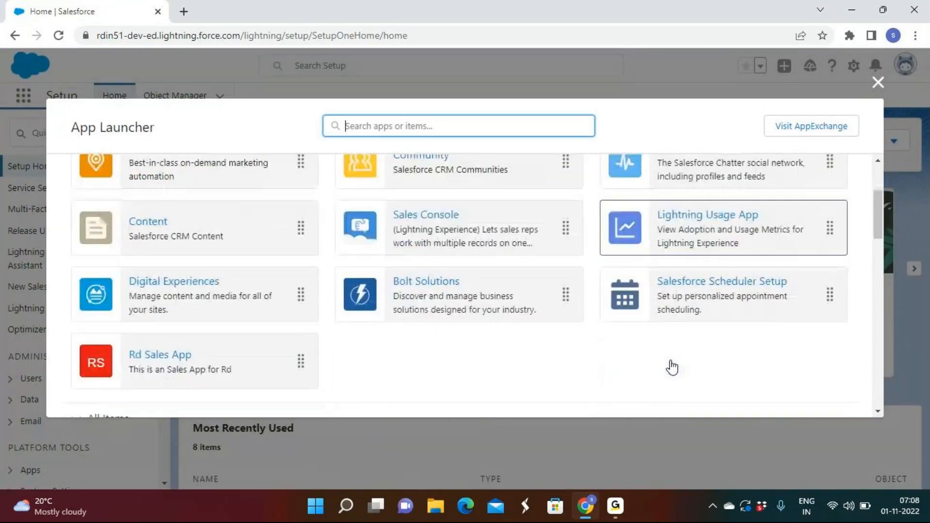
pyautogui.click(412, 293)
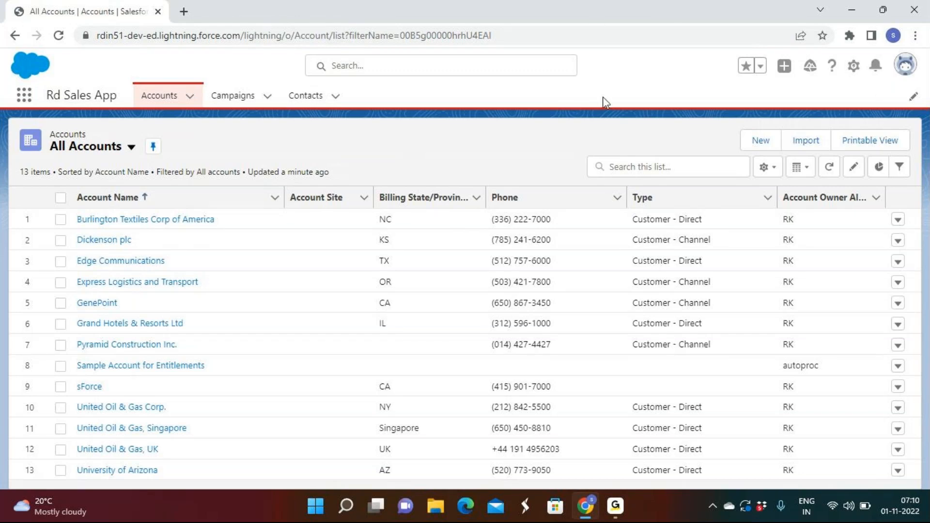
pyautogui.click(614, 513)
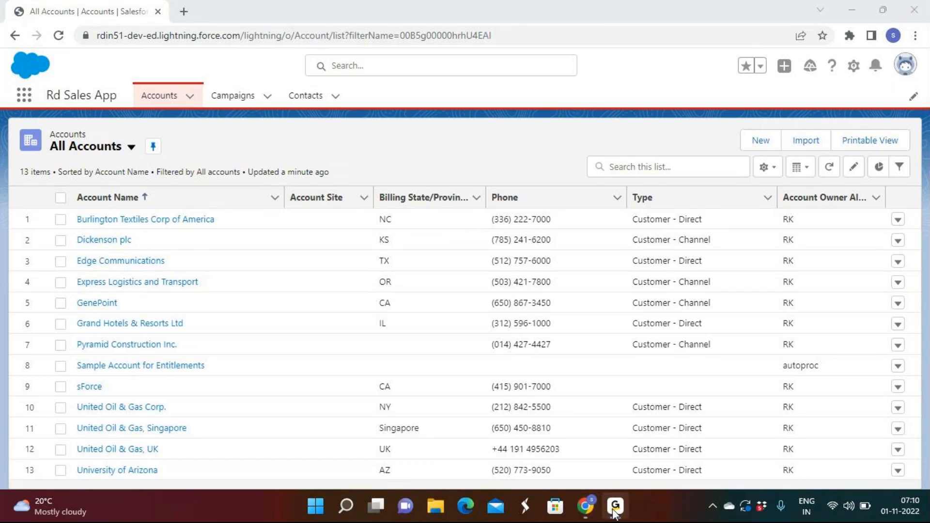
pyautogui.click(614, 514)
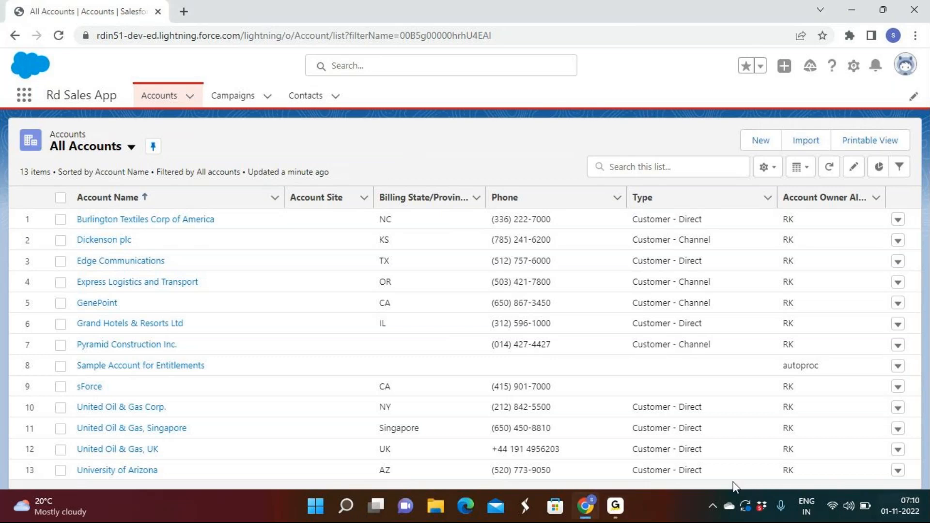
# Step: Open app.diagrams.net in a new browser tab
pyautogui.click(184, 12)
pyautogui.write('di')
pyautogui.press('Return')
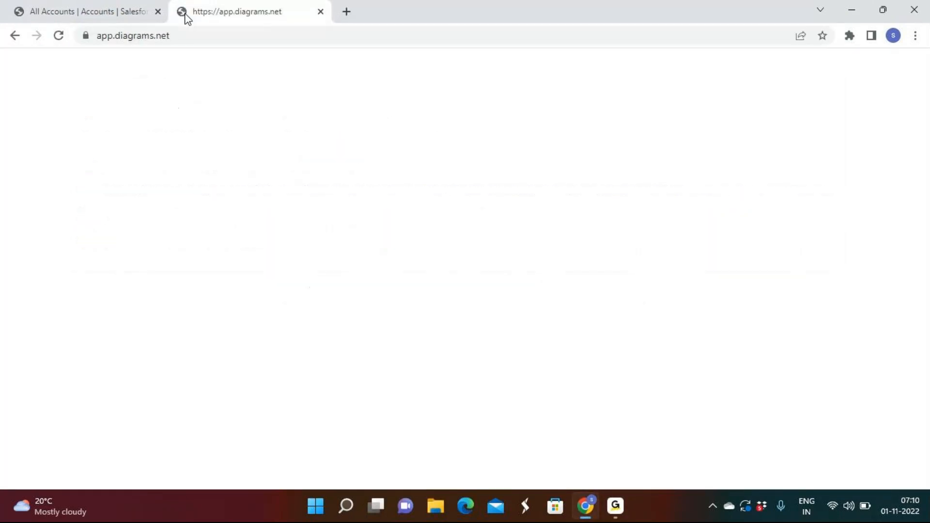
# Step: Open Salesforce Setup in its own tab, go to Object Manager and dismiss the record pages announcement
pyautogui.click(96, 11)
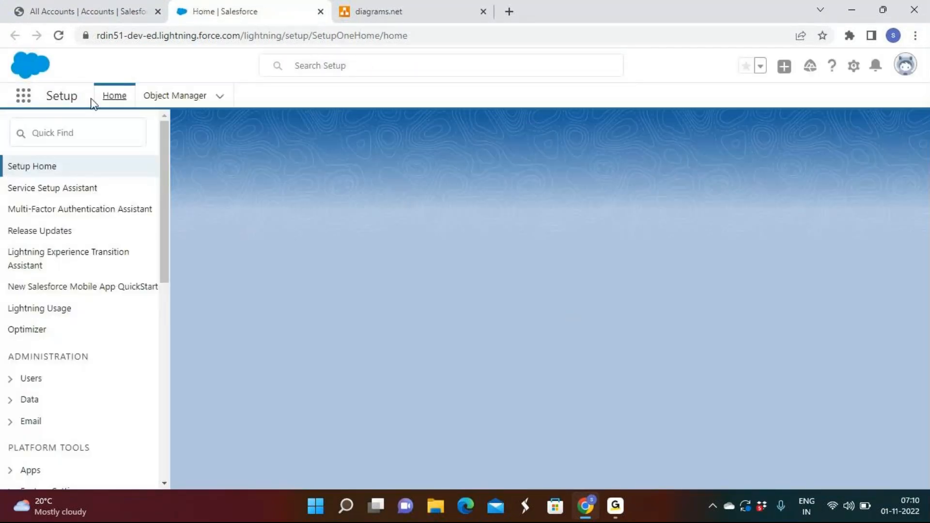
pyautogui.click(175, 96)
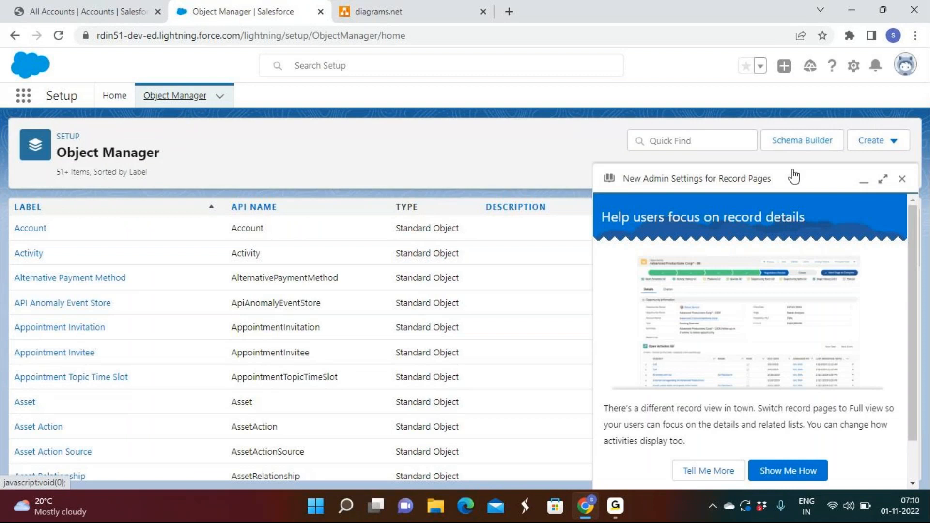
pyautogui.click(902, 179)
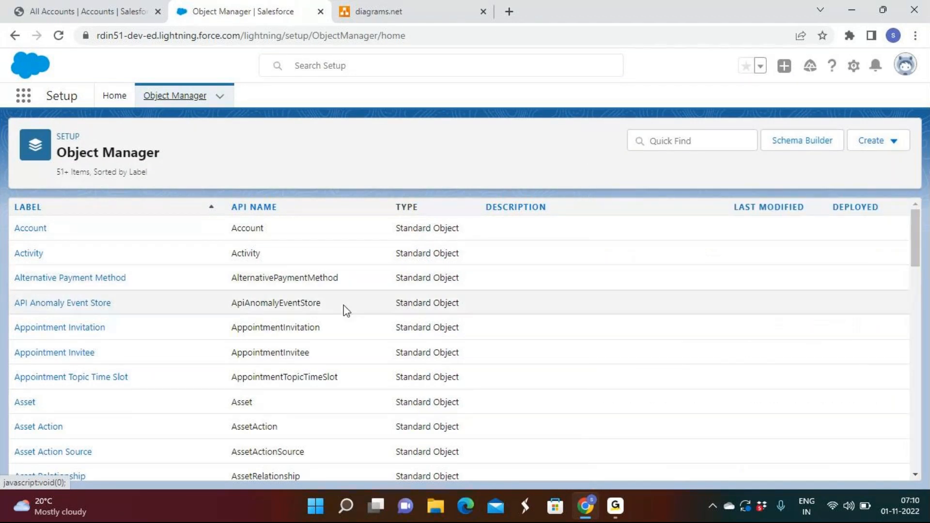
# Step: Examine the labels, API names and types of all objects listed in Object Manager
pyautogui.scroll(-1, 345, 312)
pyautogui.scroll(-20, 346, 311)
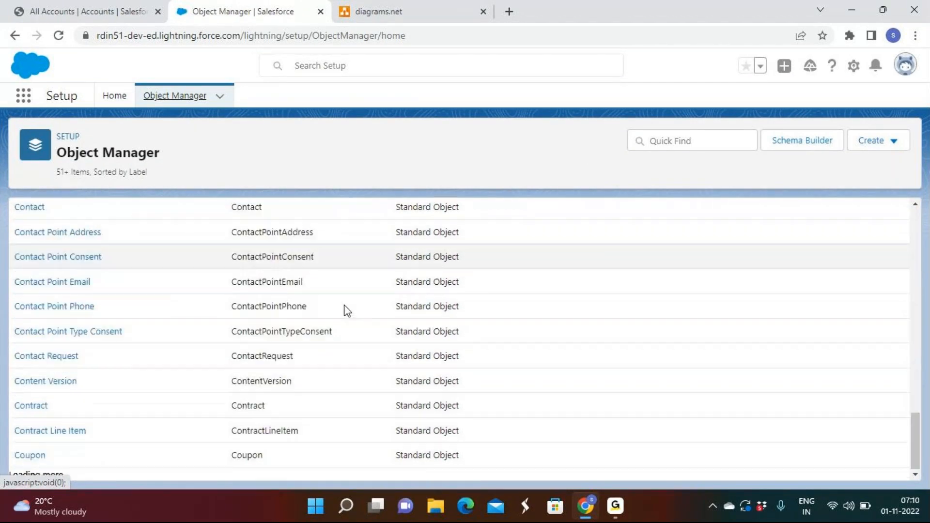
pyautogui.scroll(-8, 347, 310)
pyautogui.scroll(-20, 347, 311)
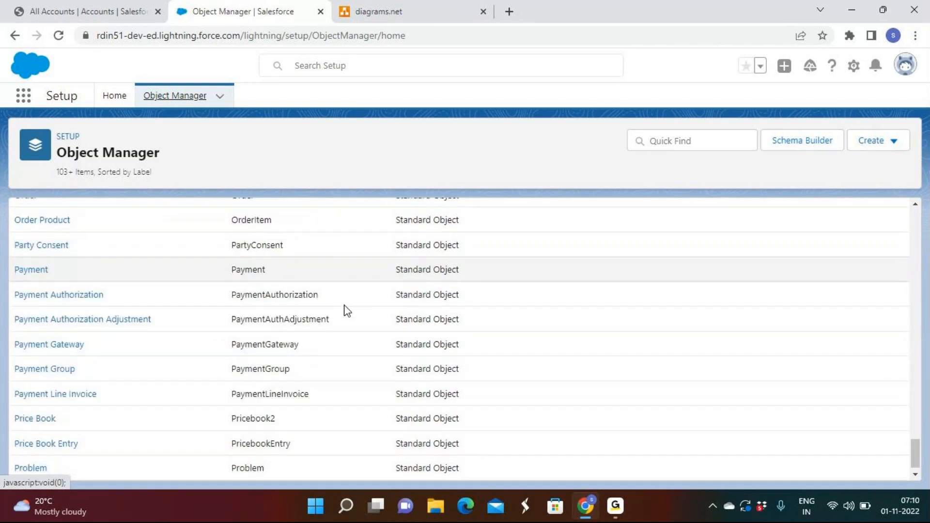
pyautogui.scroll(-10, 347, 311)
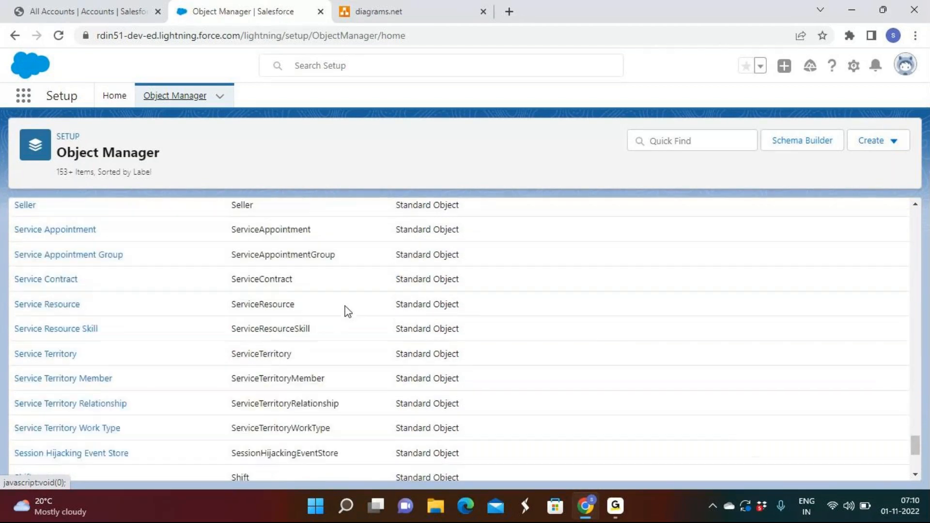
pyautogui.scroll(-10, 347, 311)
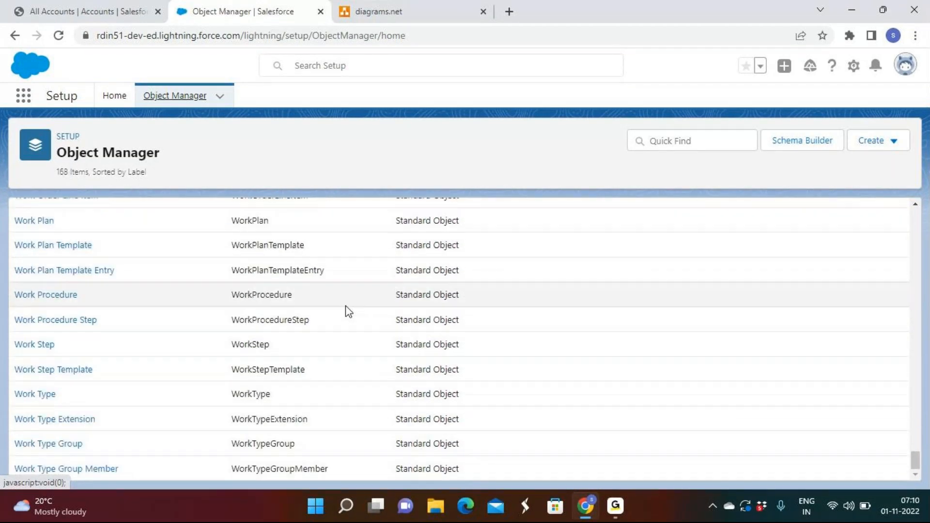
pyautogui.scroll(20, 351, 312)
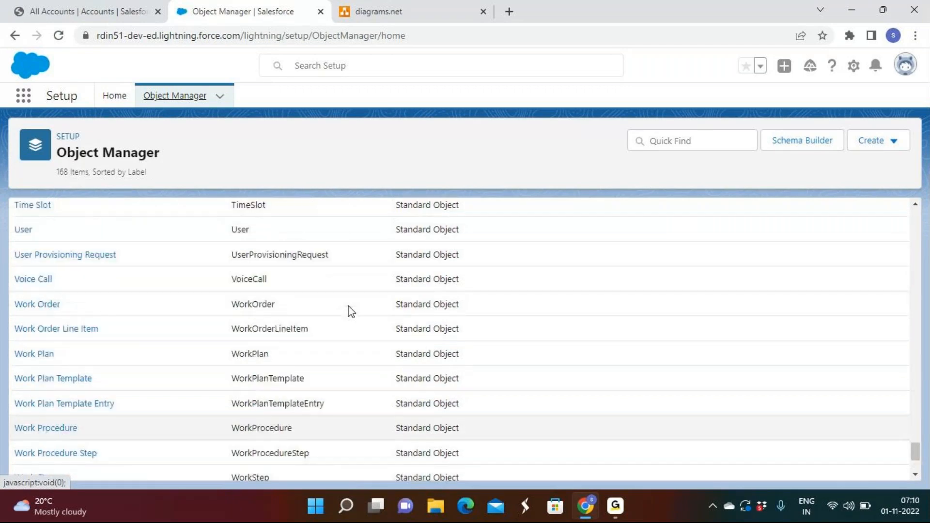
pyautogui.scroll(20, 352, 312)
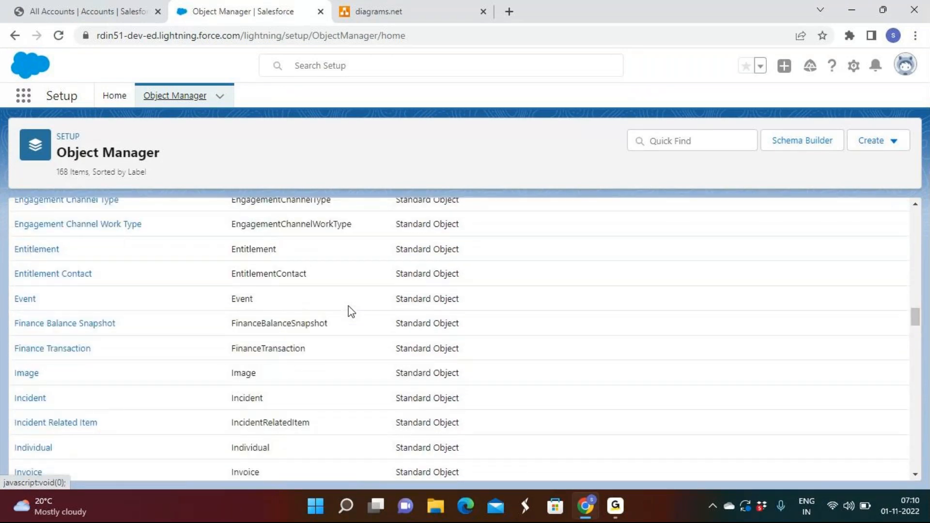
pyautogui.scroll(3, 352, 312)
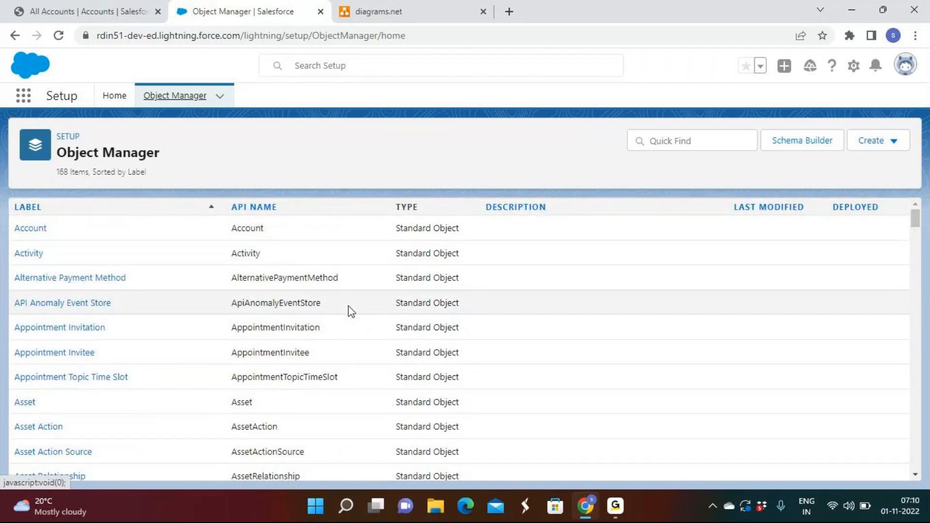
# Step: Switch to diagrams.net and open the existing diagram named Project from Google Drive
pyautogui.click(460, 12)
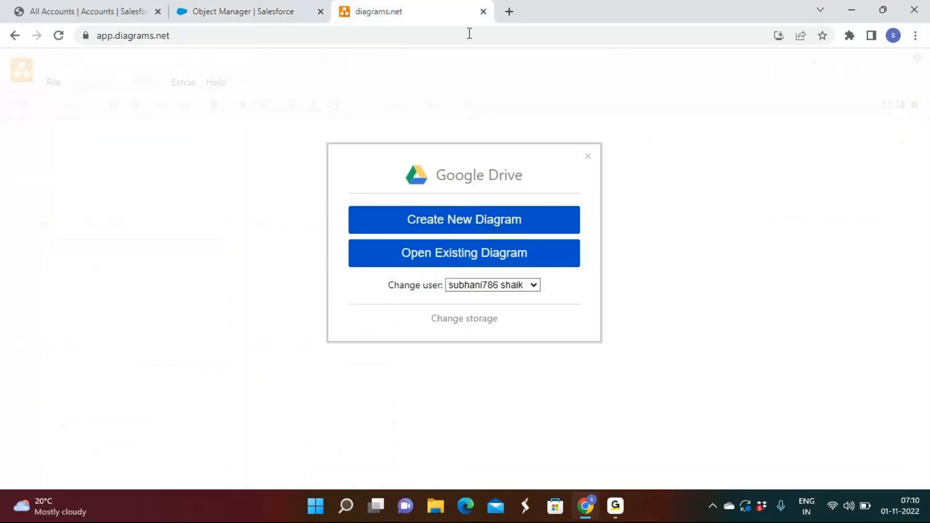
pyautogui.click(481, 259)
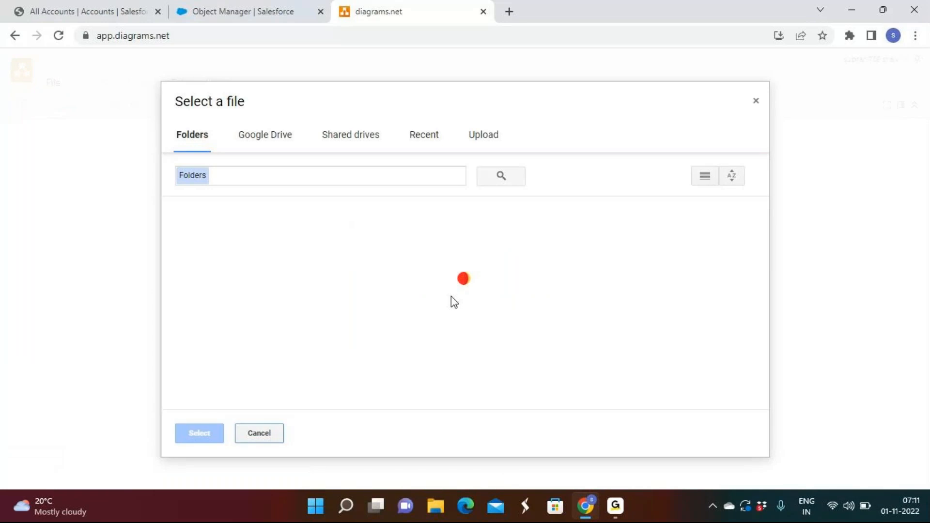
pyautogui.scroll(-1, 452, 296)
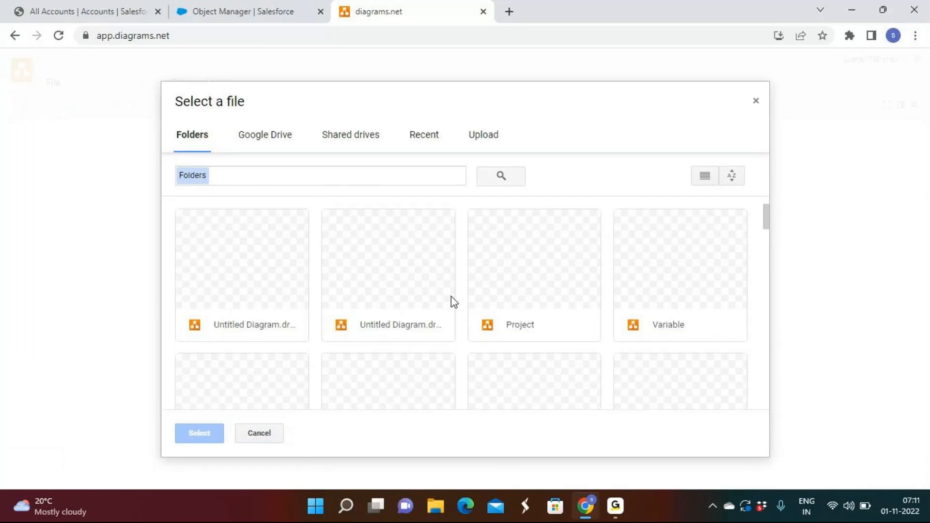
pyautogui.doubleClick(527, 275)
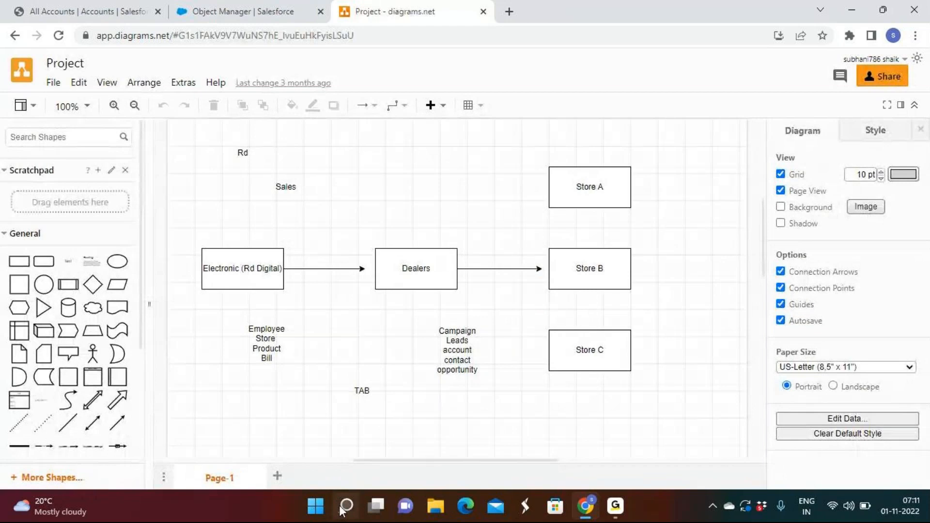
# Step: Switch to a blank Notepad document and move its window over the upper part of the diagram
pyautogui.moveTo(346, 506)
pyautogui.click(338, 419)
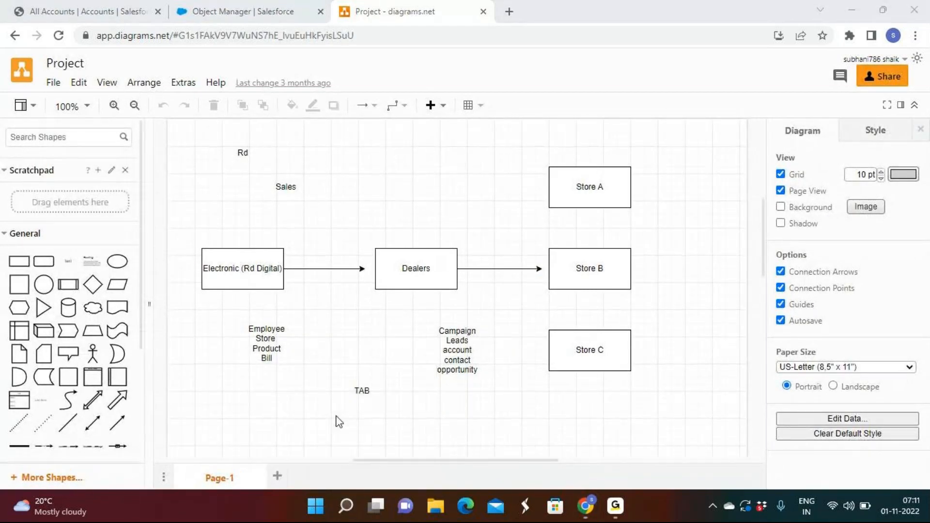
pyautogui.moveTo(570, 171); pyautogui.dragTo(365, 58)
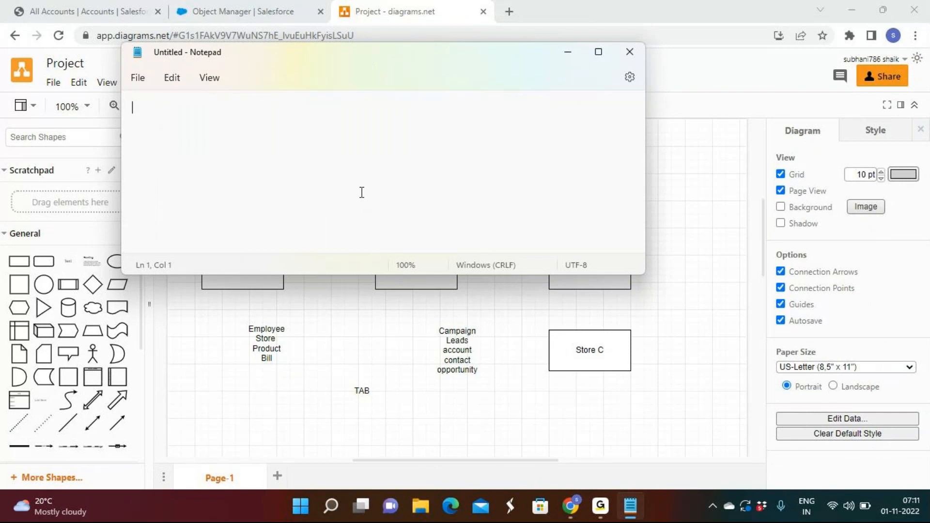
# Step: Maximize the blank Notepad document and write "Database - Object(Table)" on the first line
pyautogui.click(603, 61)
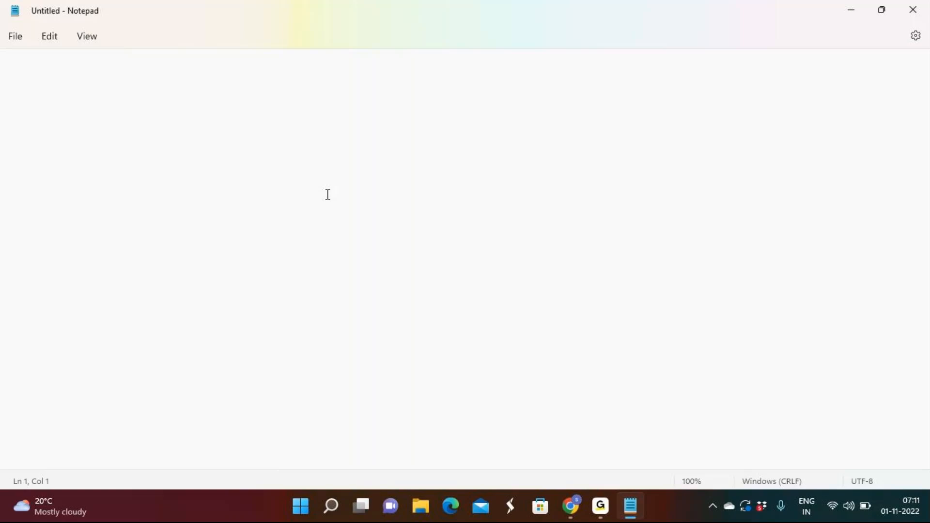
pyautogui.write('Datab')
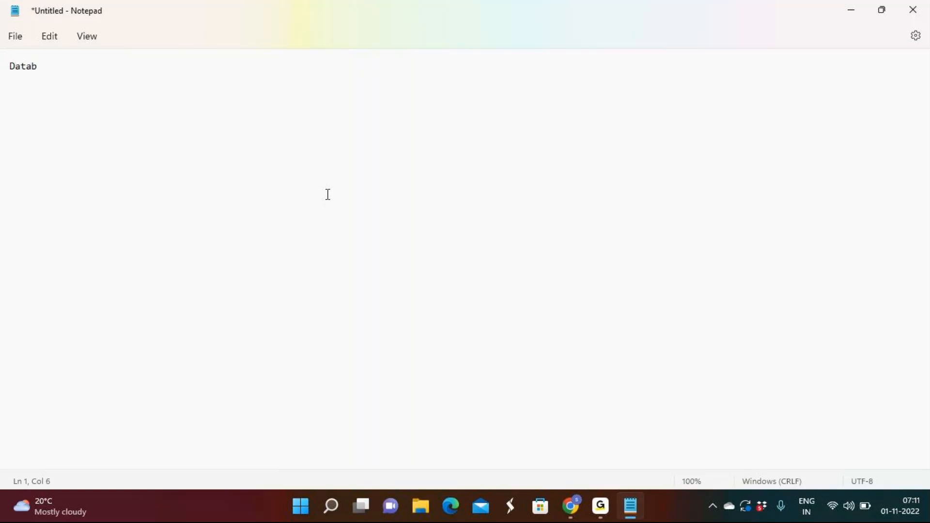
pyautogui.write('ase - ')
pyautogui.write('Object')
pyautogui.write(' -')
pyautogui.press('BackSpace')
pyautogui.press('BackSpace')
pyautogui.press('BackSpace')
pyautogui.write('()')
pyautogui.press('BackSpace')
pyautogui.write('Table')
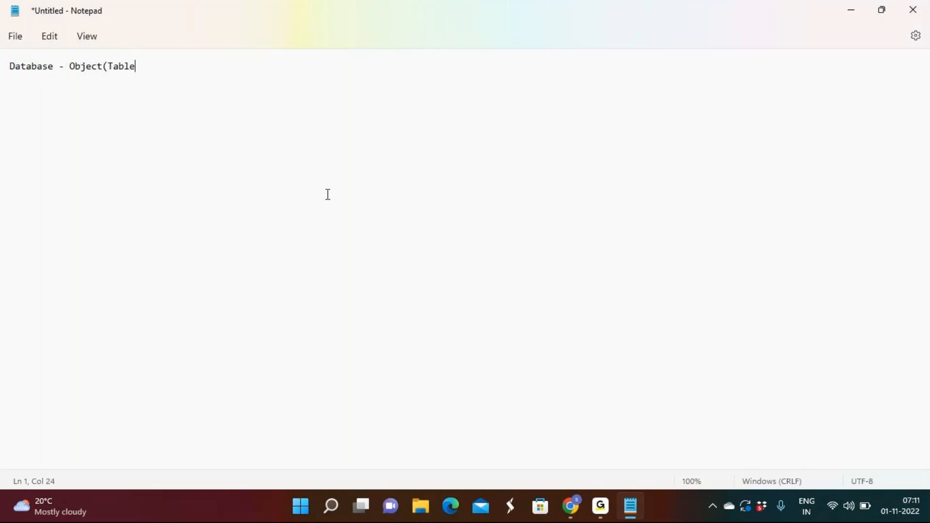
pyautogui.write(') - Records (rows and colo')
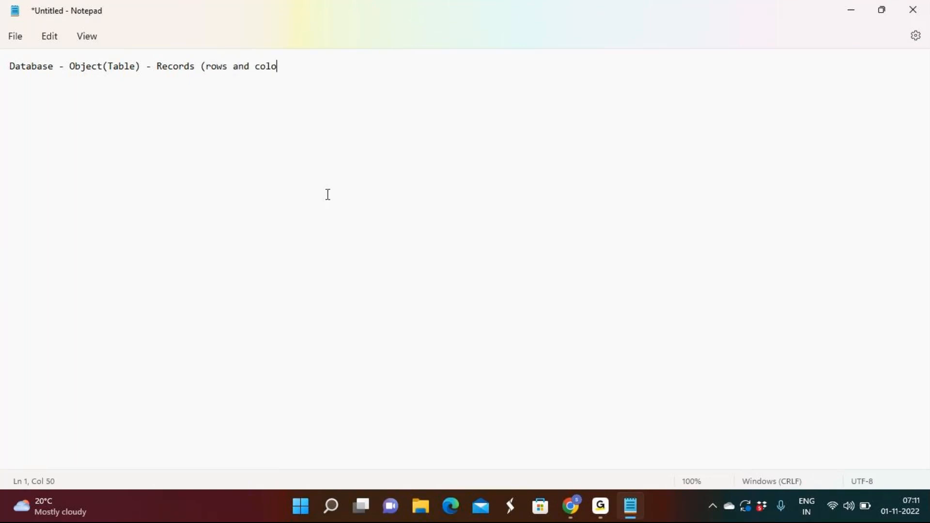
pyautogui.write('ums)')
# Step: Continue the Notepad line with "- Records (rows and coloums)" after "Object(Table)"
pyautogui.scroll(6, 248, 109)
pyautogui.scroll(4, 248, 109)
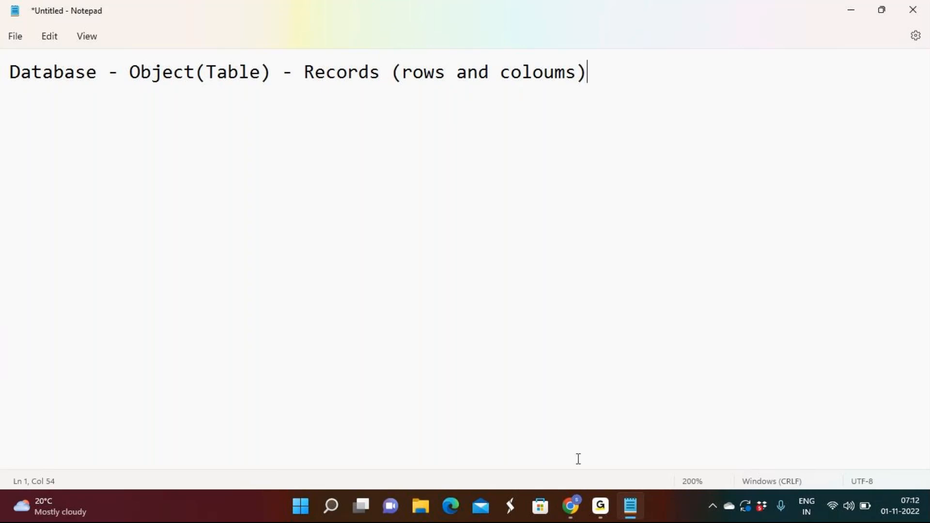
# Step: Remove the space after "Records" in the Notepad line, add blank lines below it, and insert "(fileds)" directly after "coloums"
pyautogui.click(571, 508)
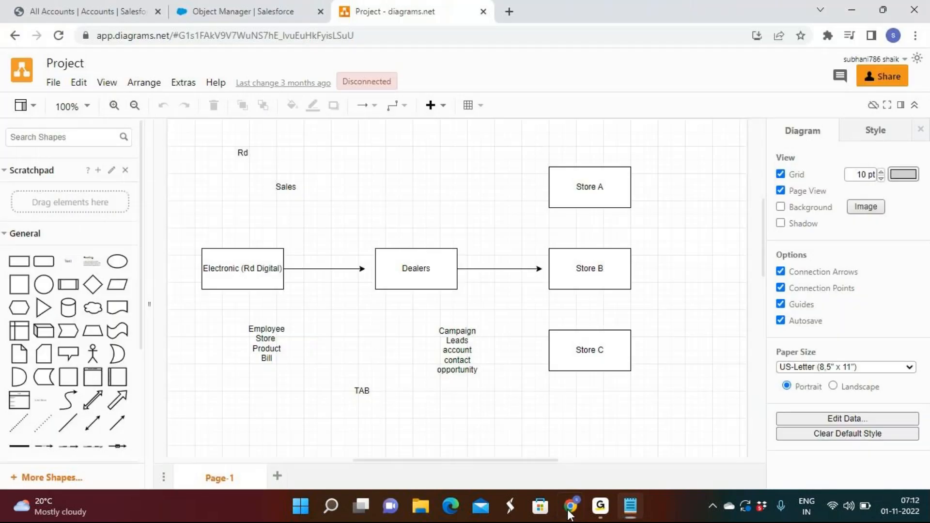
pyautogui.click(570, 508)
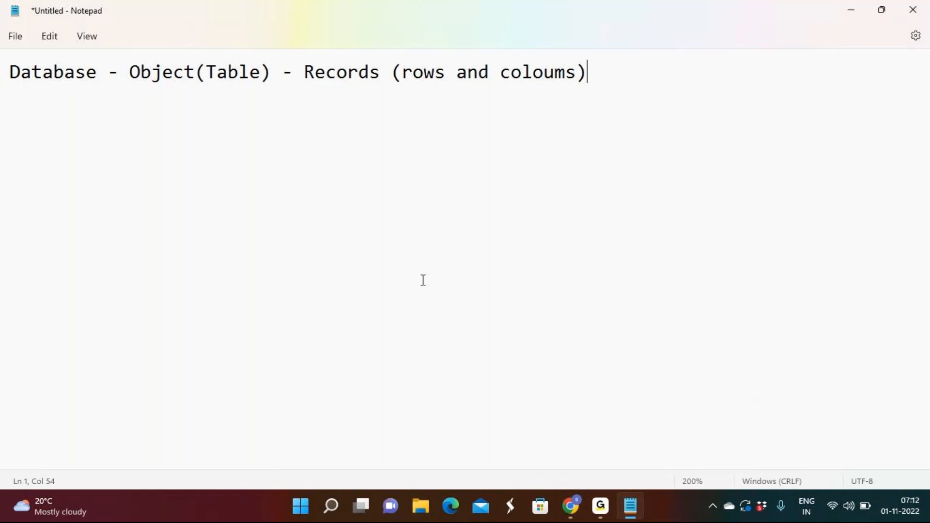
pyautogui.click(391, 80)
pyautogui.press('BackSpace')
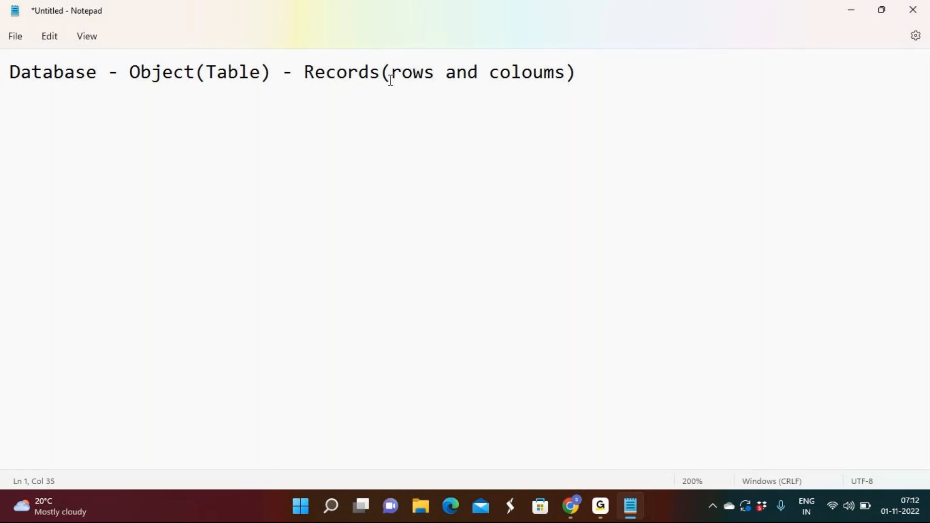
pyautogui.click(624, 71)
pyautogui.press('Return')
pyautogui.press('Return')
pyautogui.click(567, 72)
pyautogui.write('(fileds)')
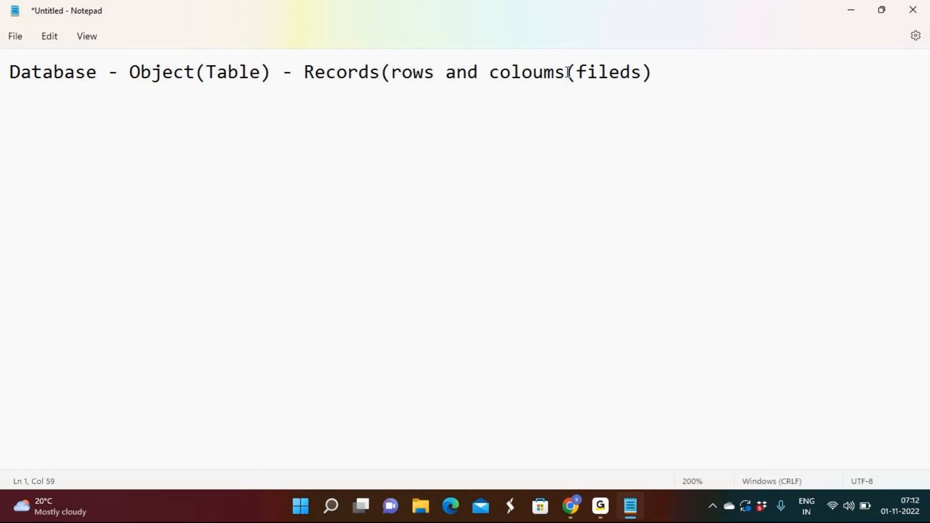
# Step: Switch to the Rd Sales App in Salesforce, open a new account form and examine its fields
pyautogui.moveTo(652, 72); pyautogui.dragTo(568, 72)
pyautogui.moveTo(445, 73); pyautogui.dragTo(301, 73)
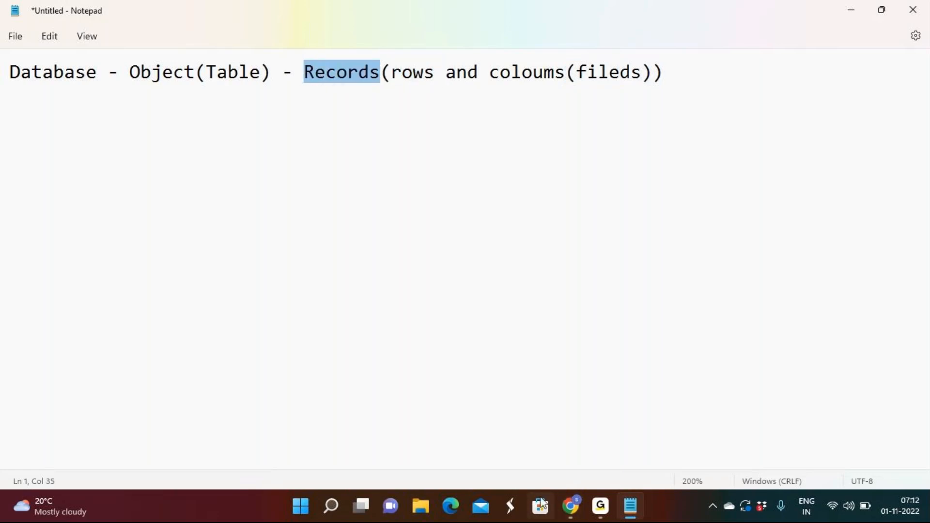
pyautogui.click(572, 506)
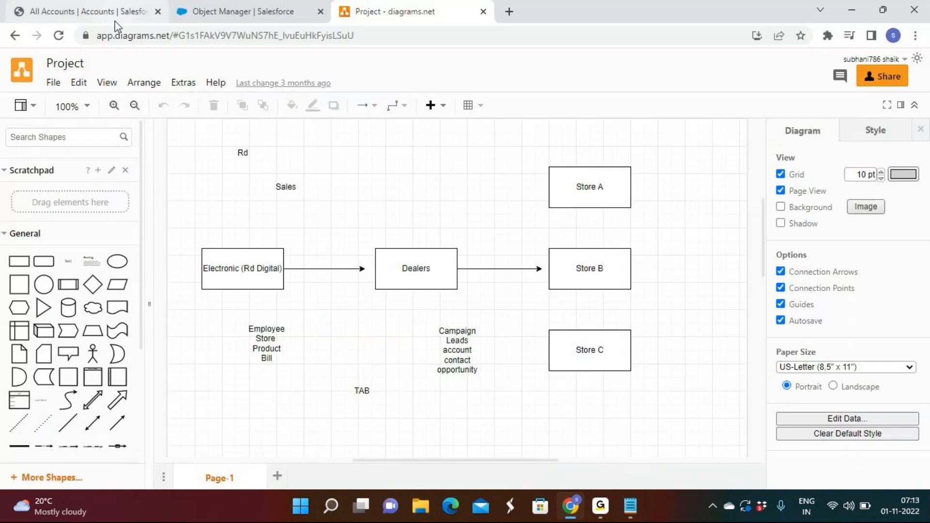
pyautogui.click(123, 12)
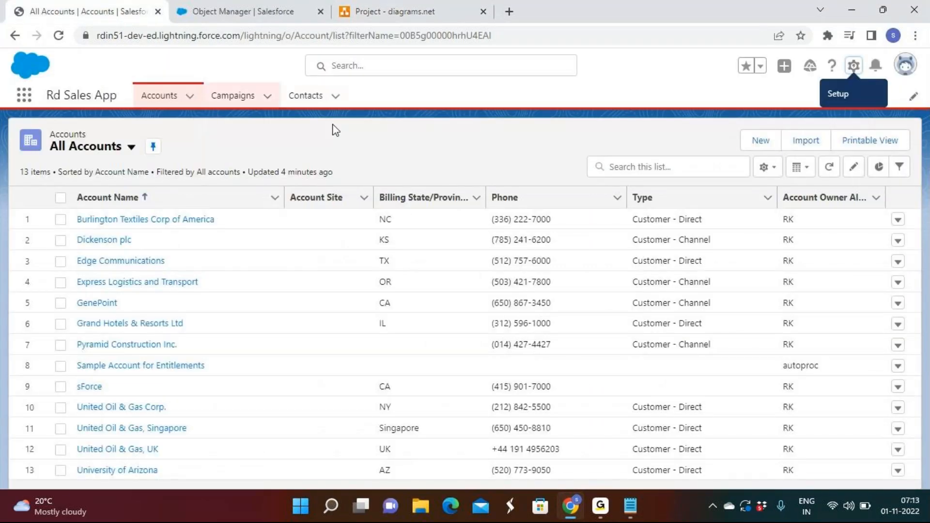
pyautogui.click(754, 149)
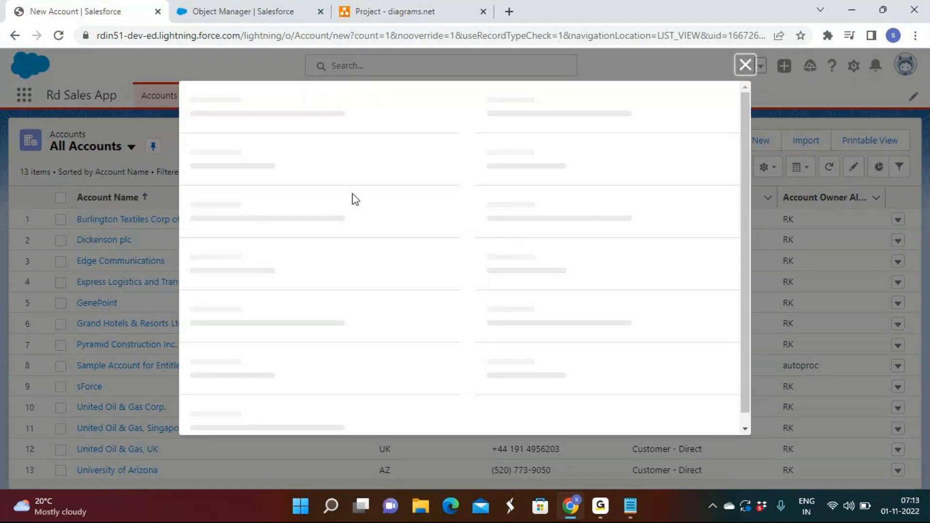
pyautogui.scroll(-15, 499, 186)
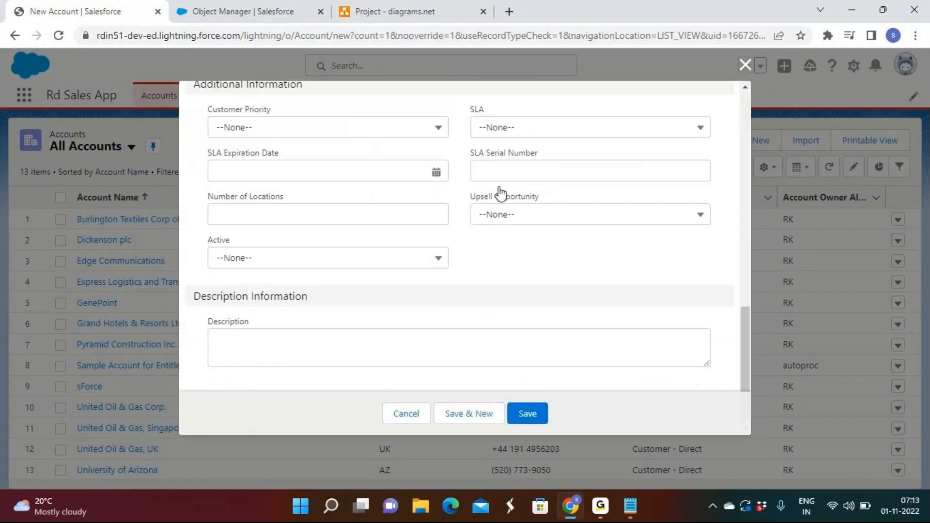
pyautogui.scroll(12, 501, 194)
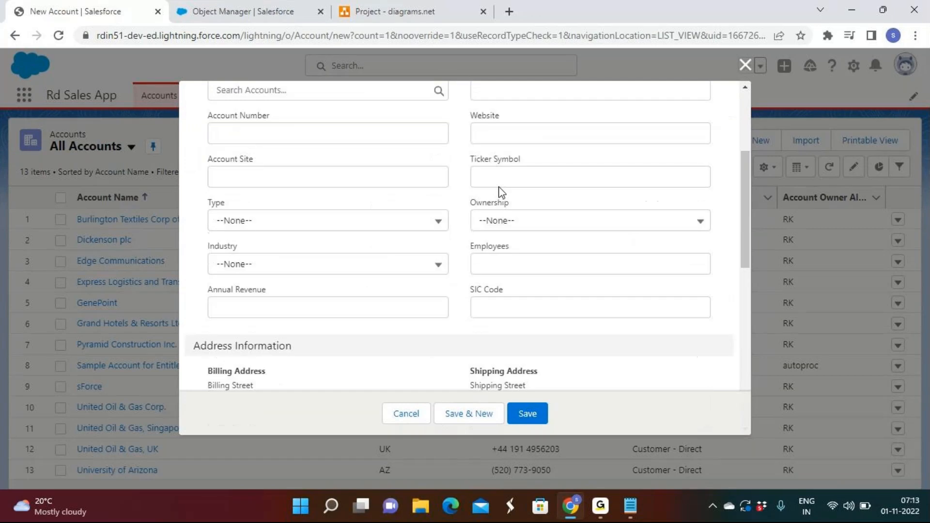
pyautogui.scroll(2, 501, 193)
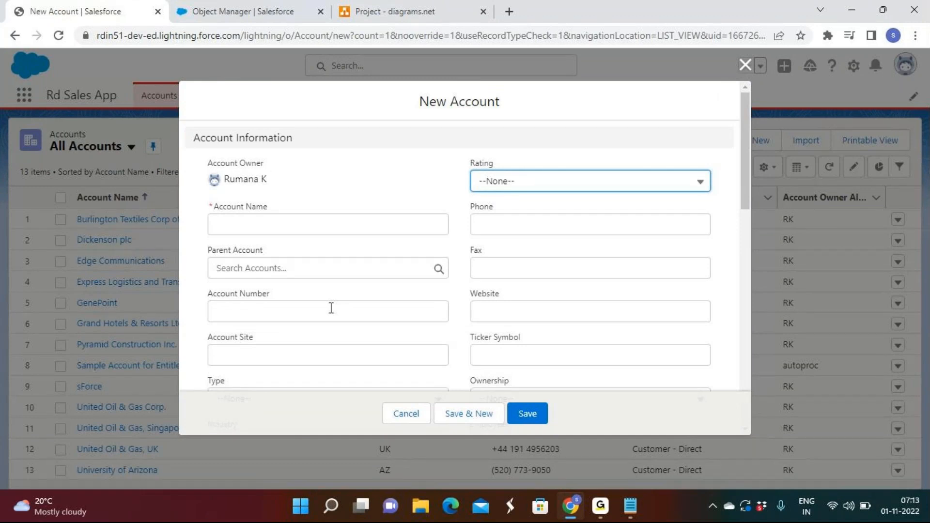
# Step: Switch back to Notepad, highlight the Records and Object parts of the line, and remove the space before "Object(Table)"
pyautogui.click(629, 514)
pyautogui.click(320, 72)
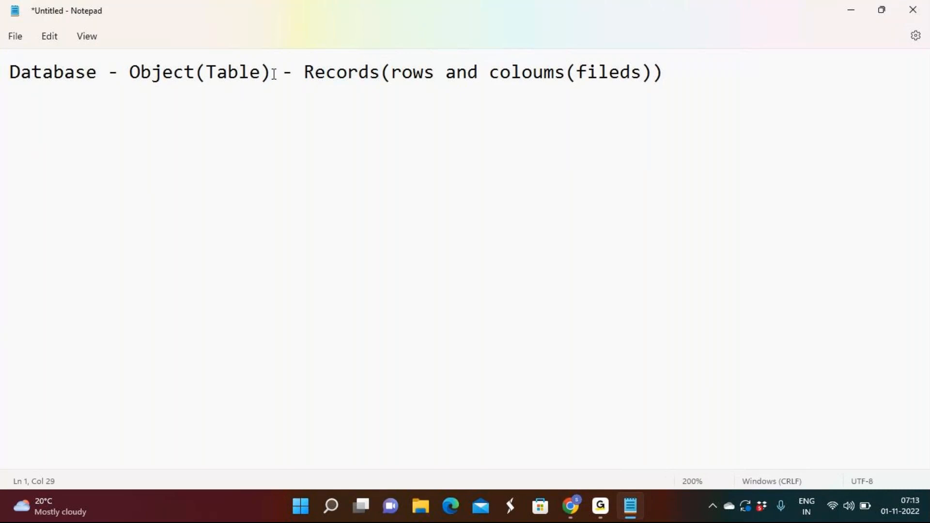
pyautogui.moveTo(307, 72); pyautogui.dragTo(480, 99)
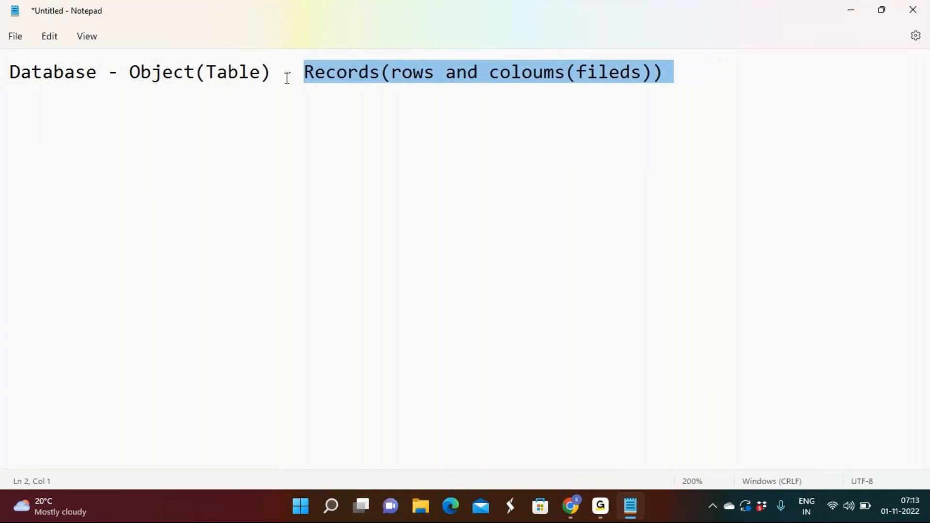
pyautogui.moveTo(270, 73); pyautogui.dragTo(124, 75)
pyautogui.click(181, 108)
pyautogui.click(129, 73)
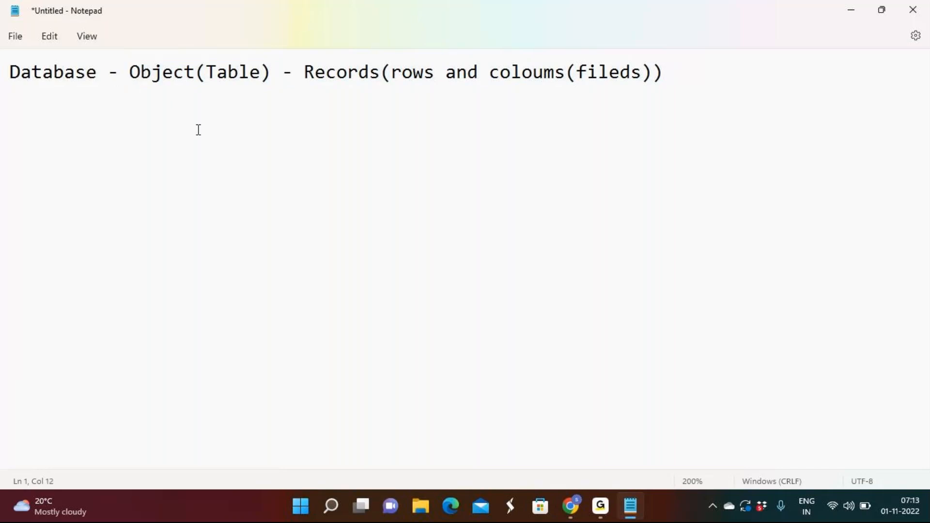
pyautogui.press('BackSpace')
# Step: Switch to the Project diagram in diagrams.net and select the text block listing Campaign, Leads, account, contact and opportunity
pyautogui.moveTo(572, 506)
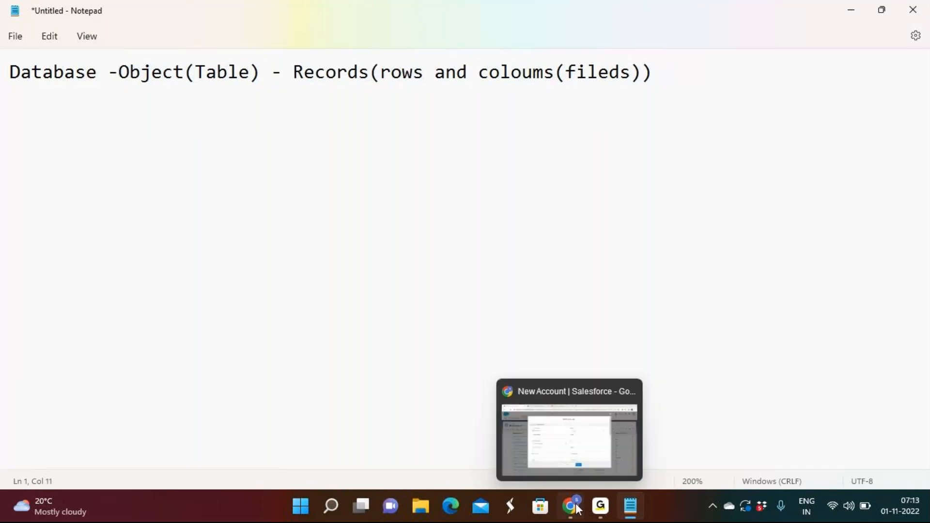
pyautogui.click(571, 507)
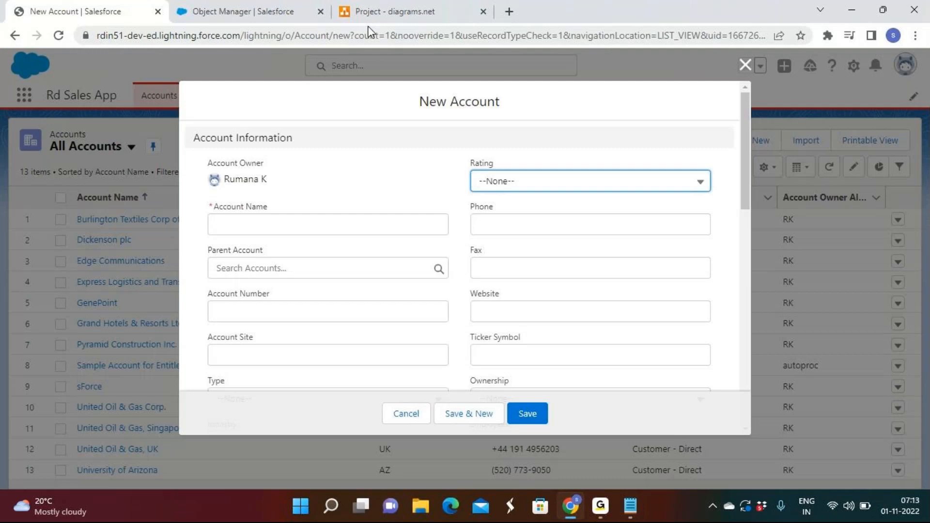
pyautogui.click(372, 12)
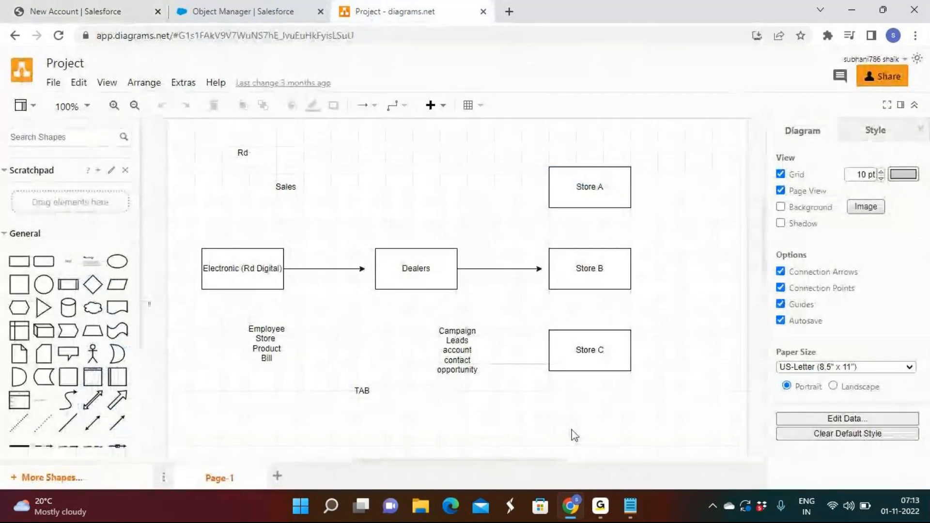
pyautogui.click(469, 343)
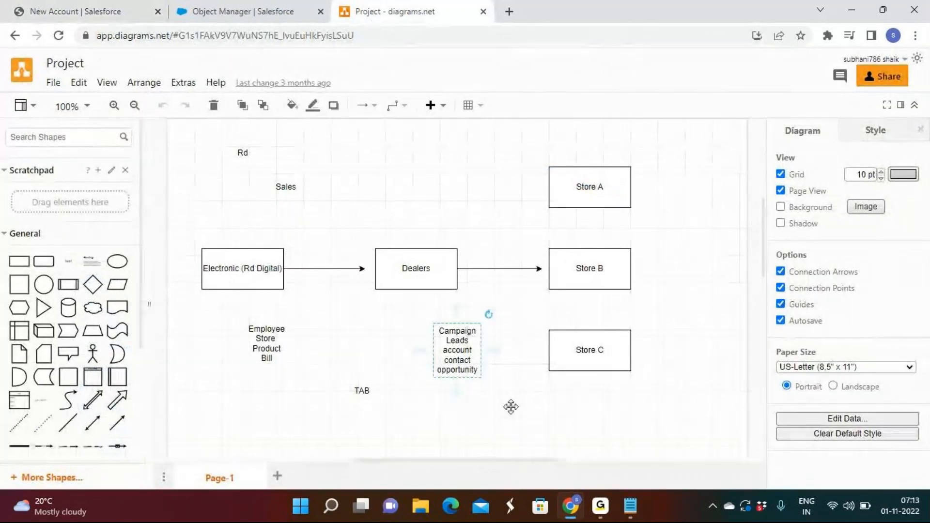
pyautogui.click(601, 506)
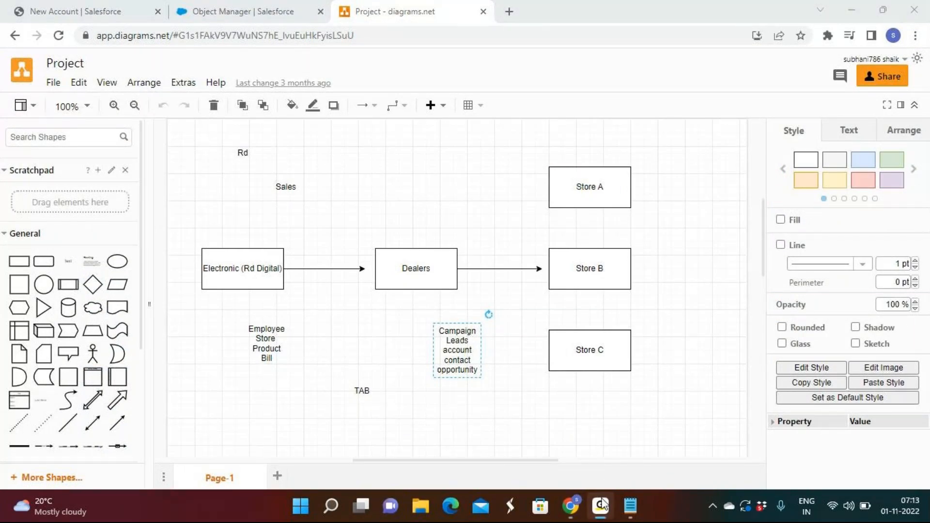
pyautogui.click(601, 506)
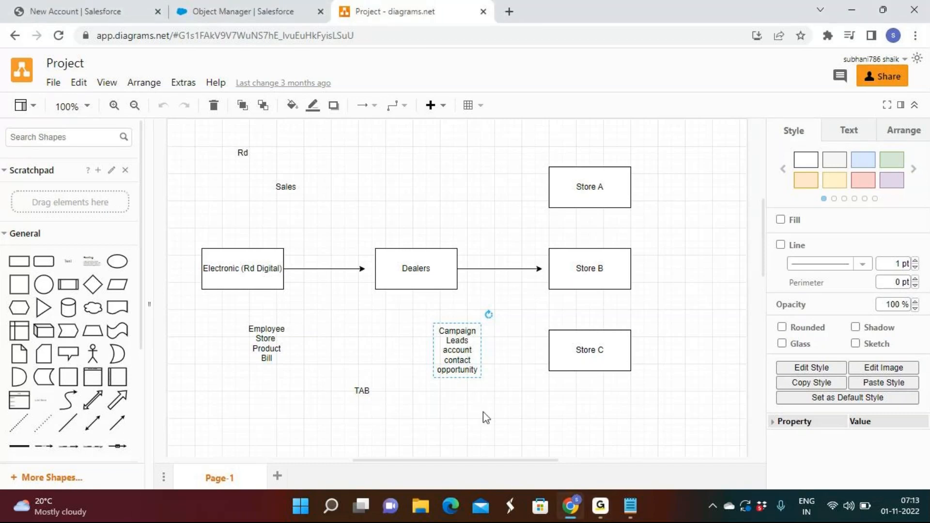
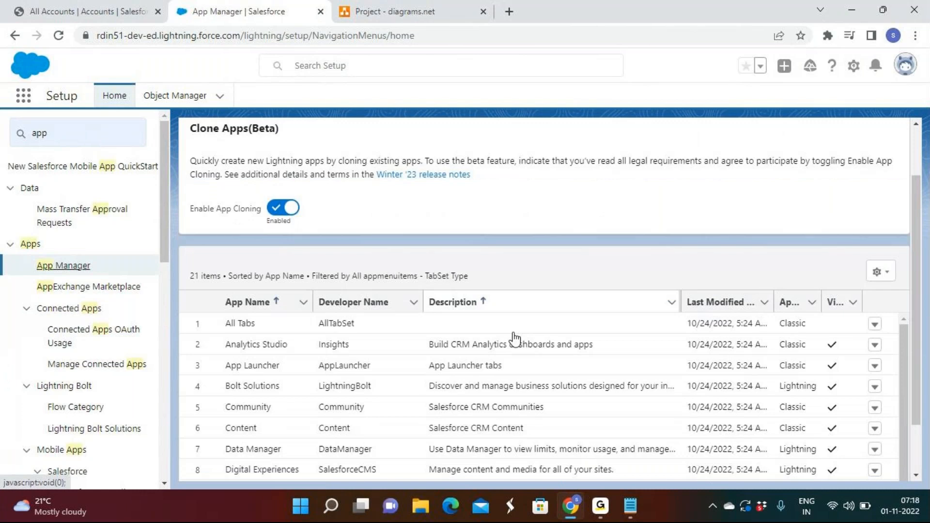
# Step: Open the Rd Sales App for editing from the App Manager list and display its navigation items
pyautogui.scroll(-5, 516, 339)
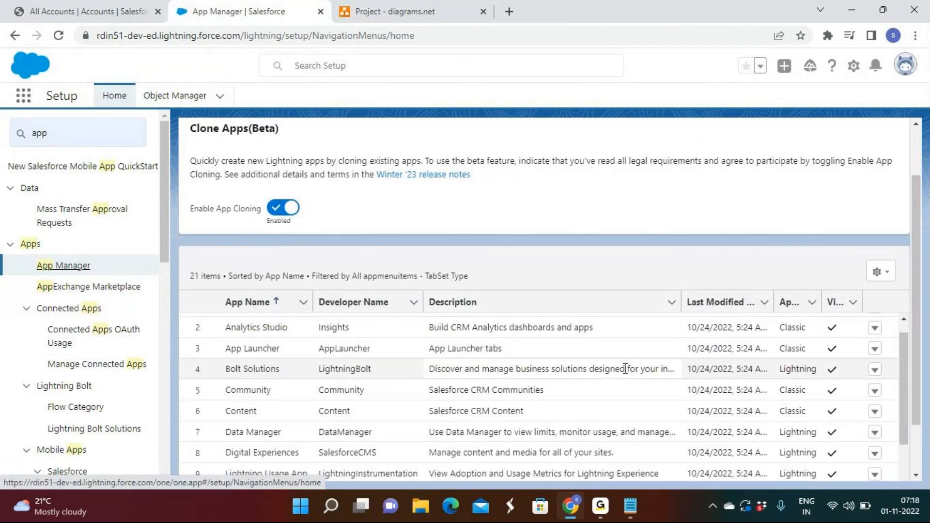
pyautogui.click(875, 424)
pyautogui.click(875, 425)
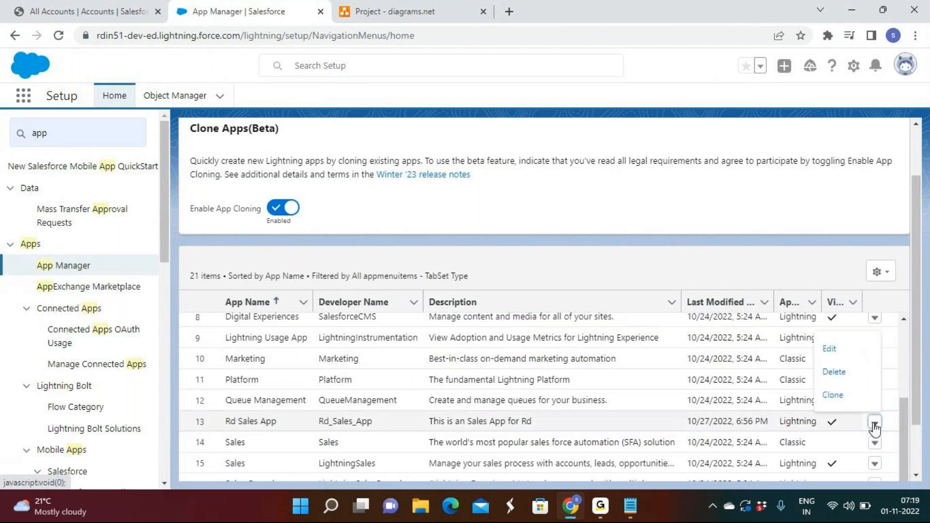
pyautogui.click(839, 353)
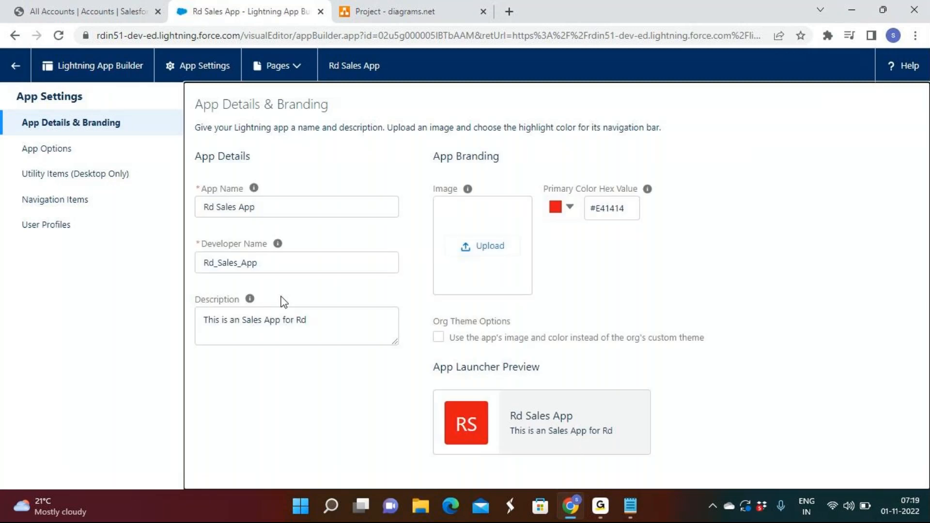
pyautogui.click(85, 206)
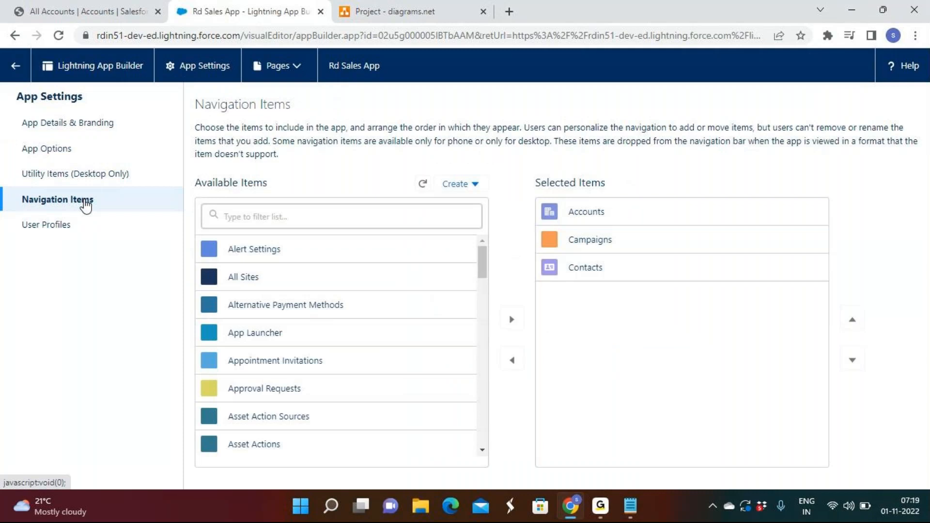
# Step: Filter the available navigation items for "lead" and add Leads to the selected items
pyautogui.click(287, 213)
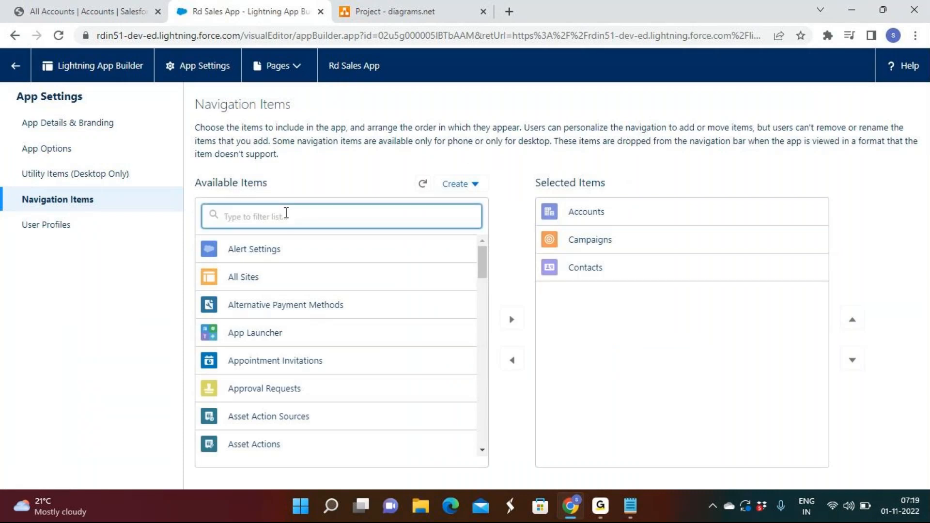
pyautogui.write('c')
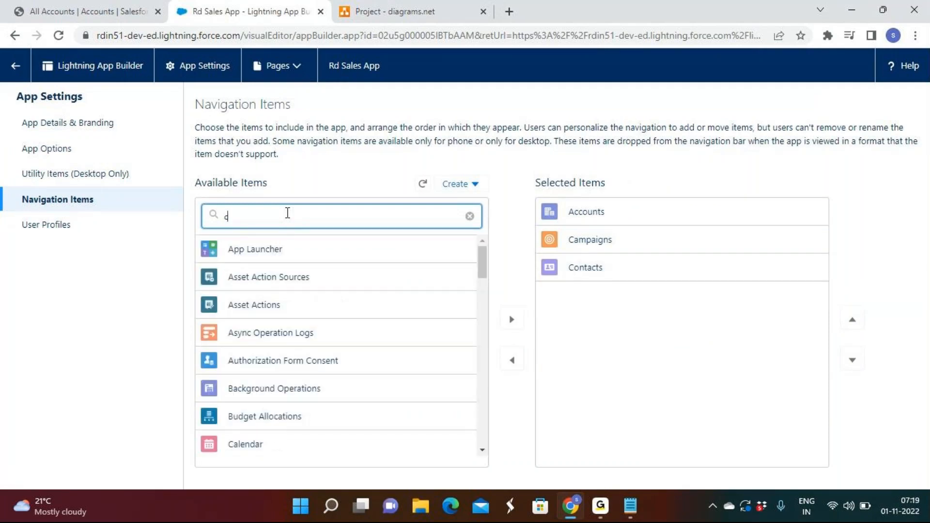
pyautogui.press('BackSpace')
pyautogui.write('lead')
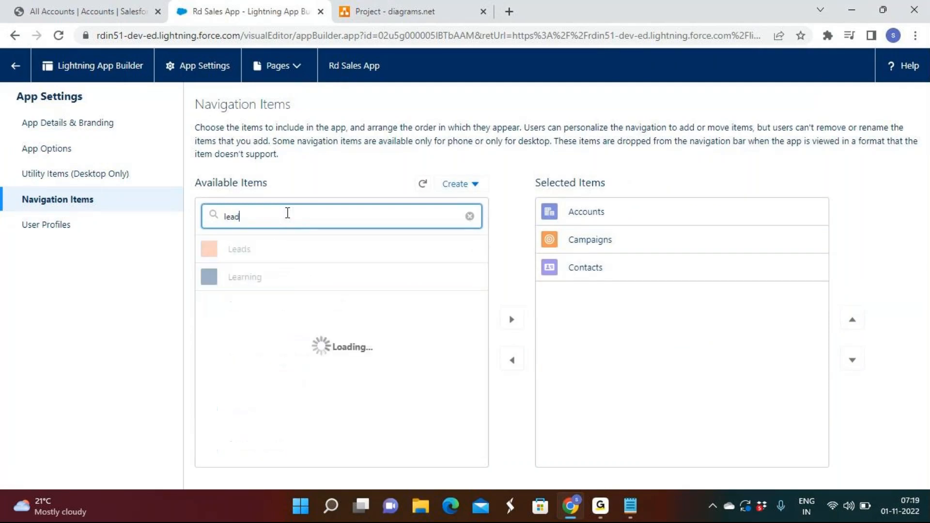
pyautogui.click(249, 252)
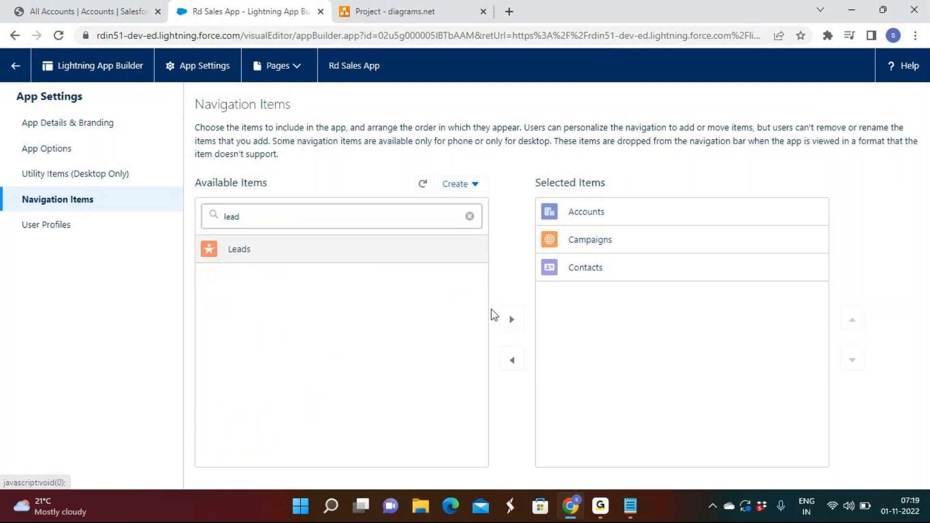
pyautogui.click(512, 321)
# Step: Filter the available navigation items for "opp" and add Opportunities to the selected items
pyautogui.click(469, 216)
pyautogui.write('opp')
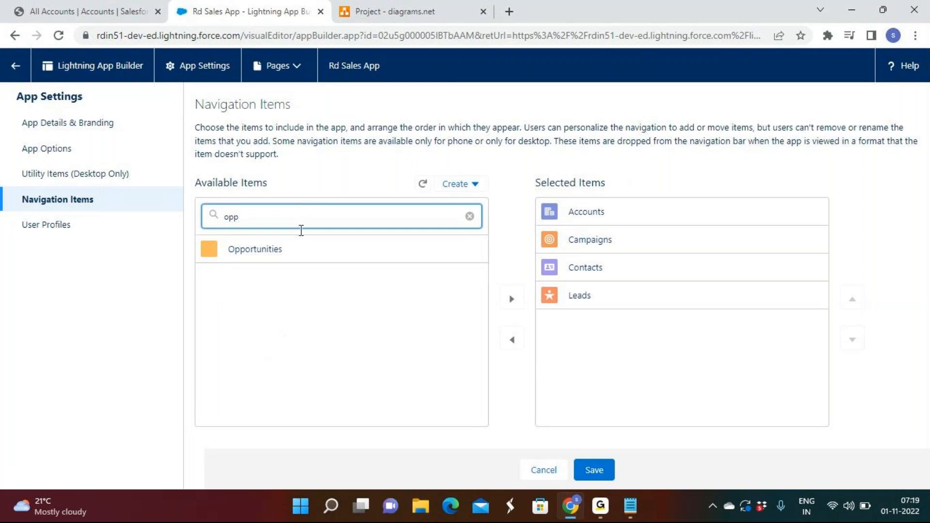
pyautogui.click(290, 261)
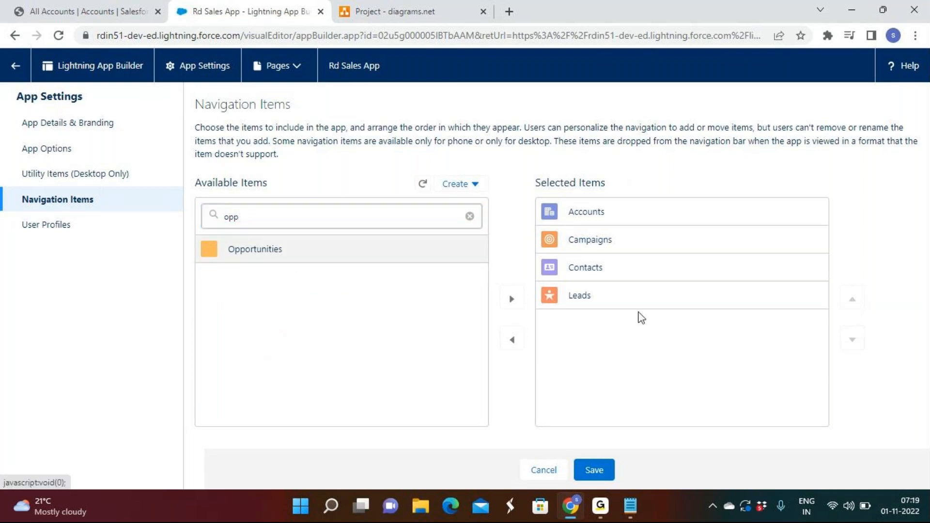
pyautogui.click(512, 302)
# Step: Reorder the selected items as Campaigns, Leads, Accounts, Contacts, Opportunities and save the app
pyautogui.click(717, 245)
pyautogui.click(852, 299)
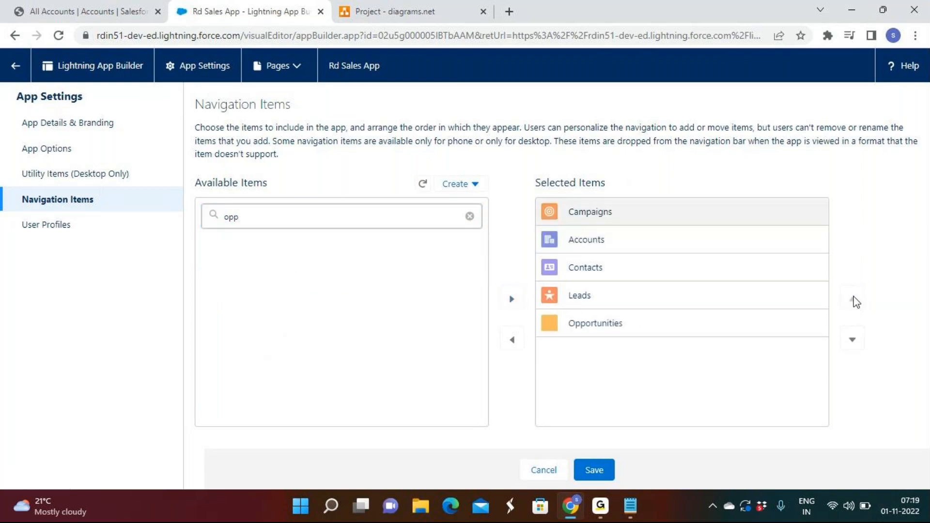
pyautogui.click(599, 301)
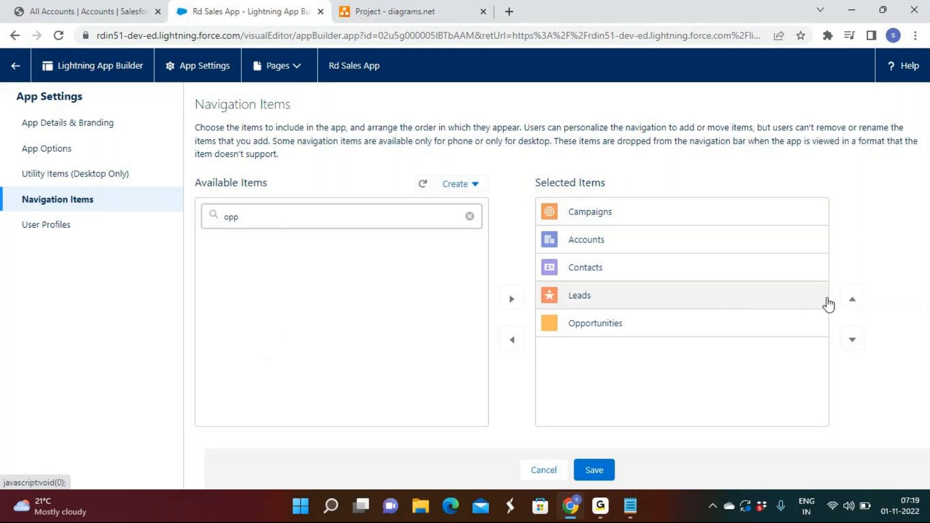
pyautogui.click(853, 301)
pyautogui.click(853, 300)
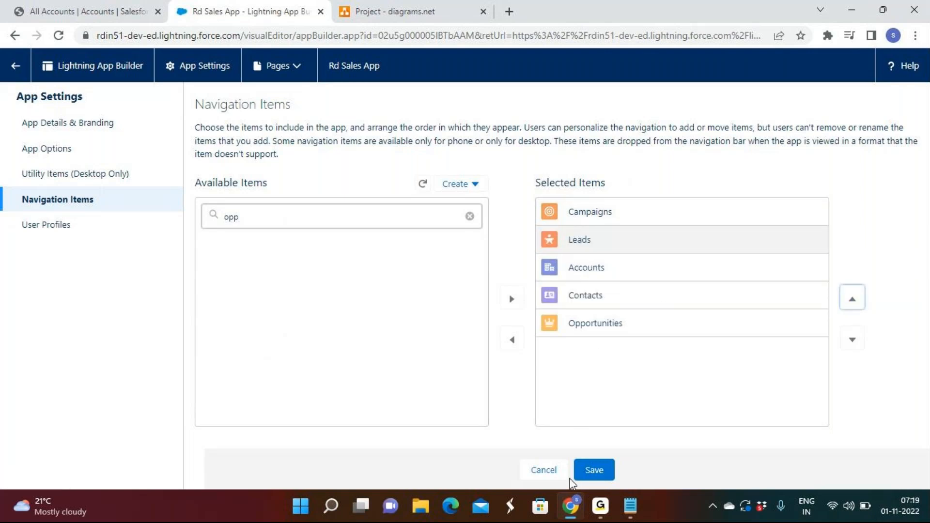
pyautogui.click(594, 471)
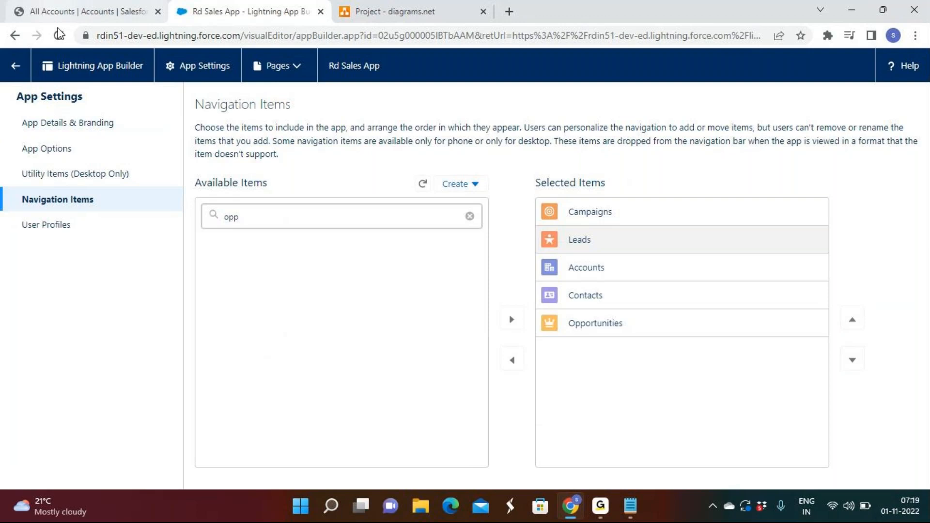
# Step: Switch to the Rd Sales App accounts list and reload the page to check its navigation bar
pyautogui.click(38, 12)
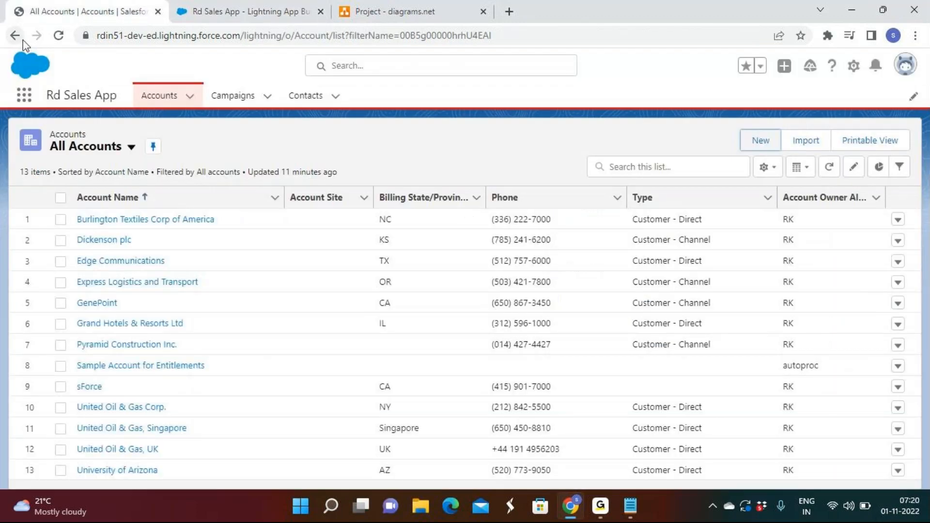
pyautogui.click(57, 39)
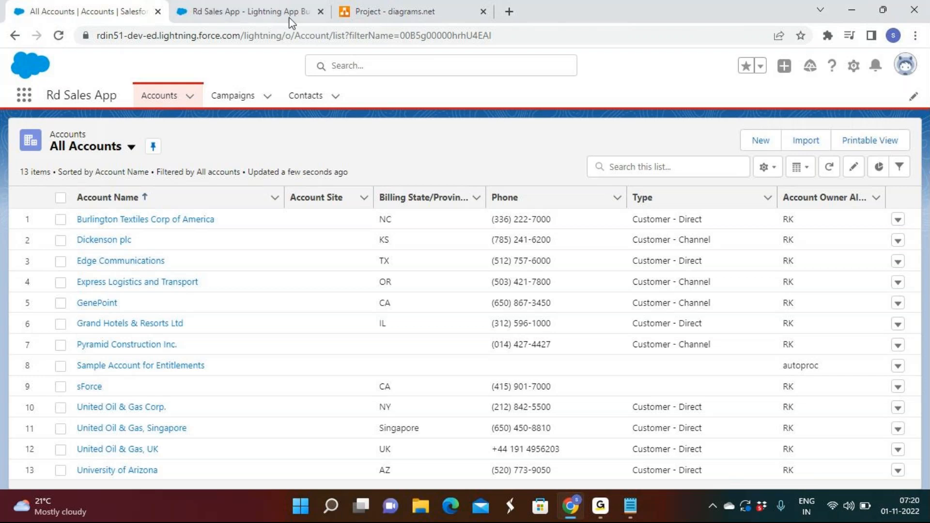
pyautogui.click(58, 38)
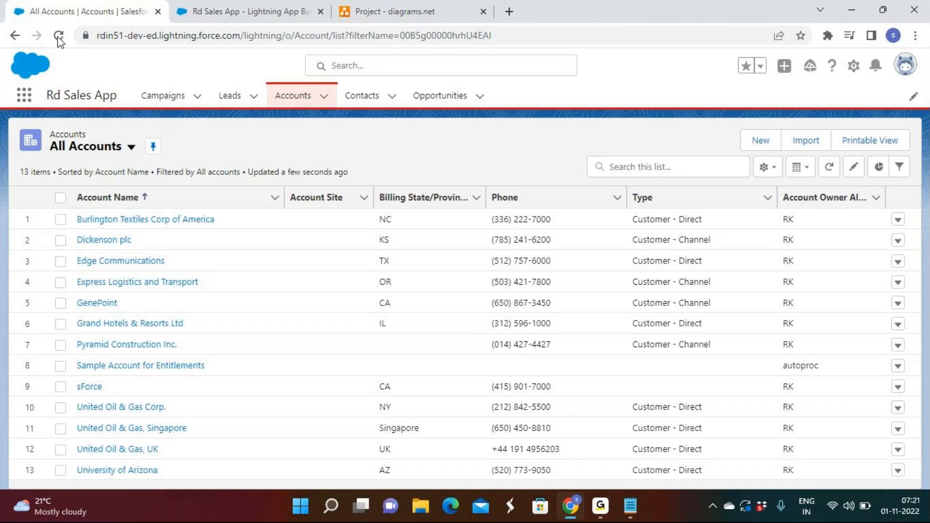
# Step: Exit the app builder to App Manager, then close that browser tab and return to the accounts list
pyautogui.click(216, 14)
pyautogui.click(16, 70)
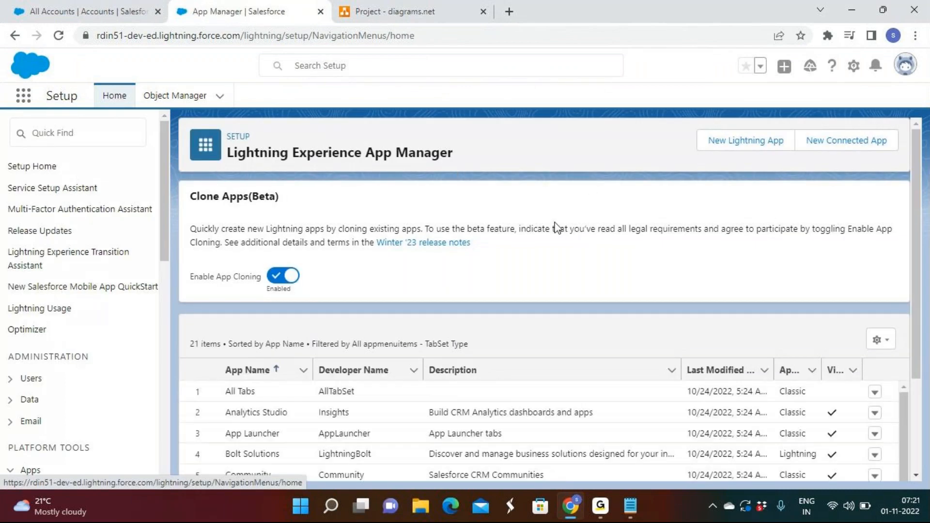
pyautogui.scroll(-3, 556, 226)
pyautogui.scroll(3, 557, 228)
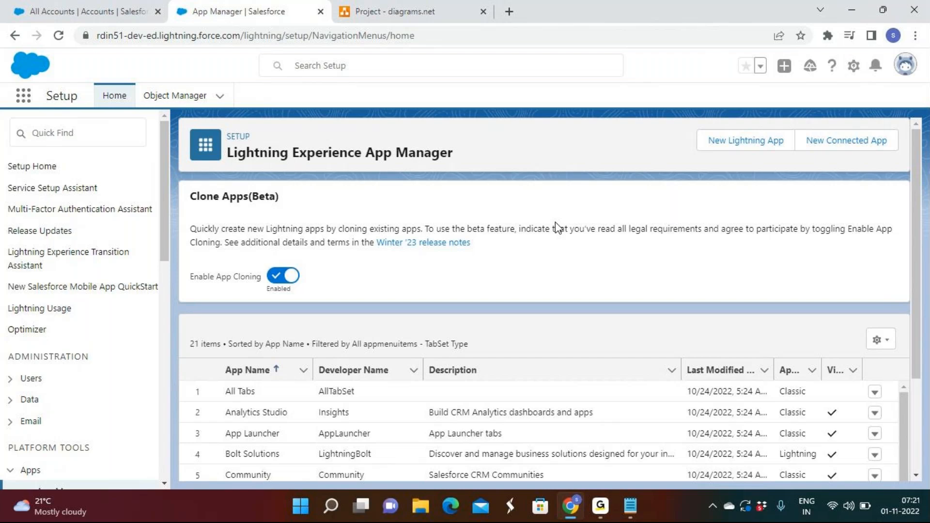
pyautogui.click(321, 11)
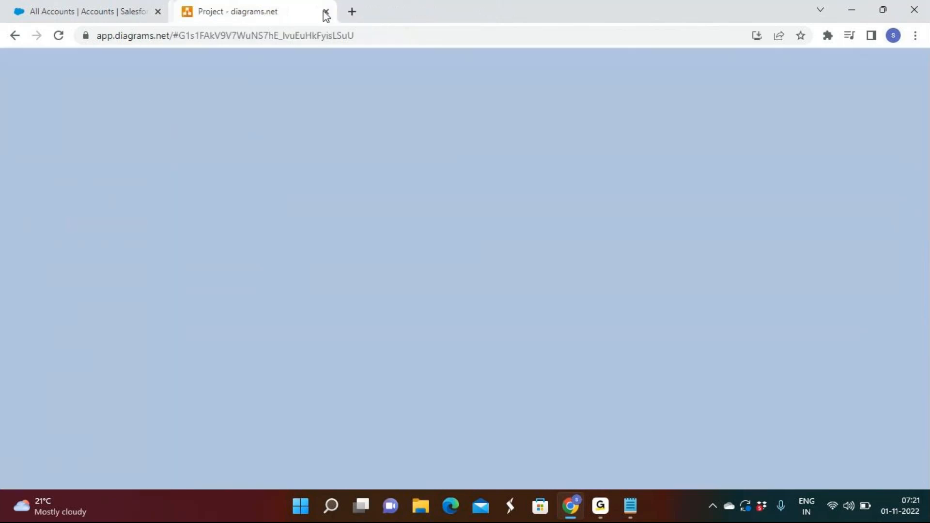
pyautogui.click(141, 7)
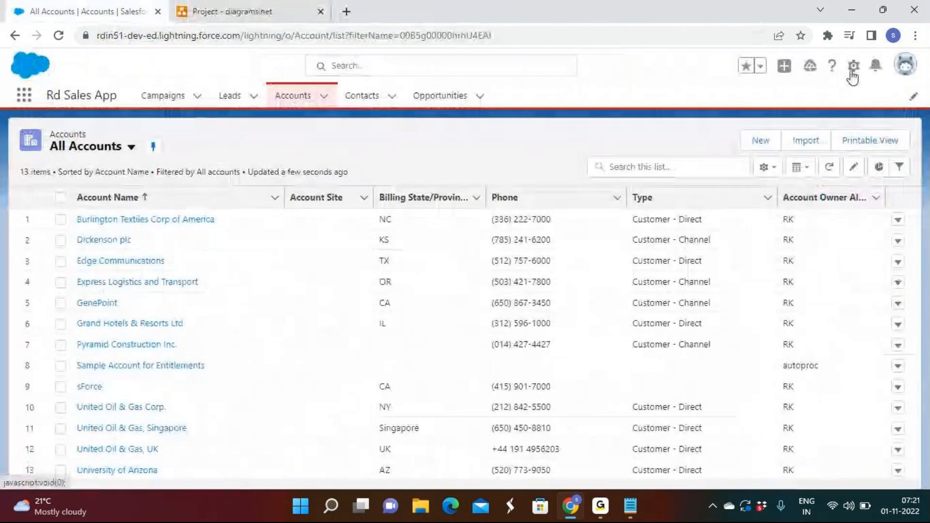
# Step: Open Setup, go to Object Manager and start creating a new custom object
pyautogui.click(852, 72)
pyautogui.click(797, 102)
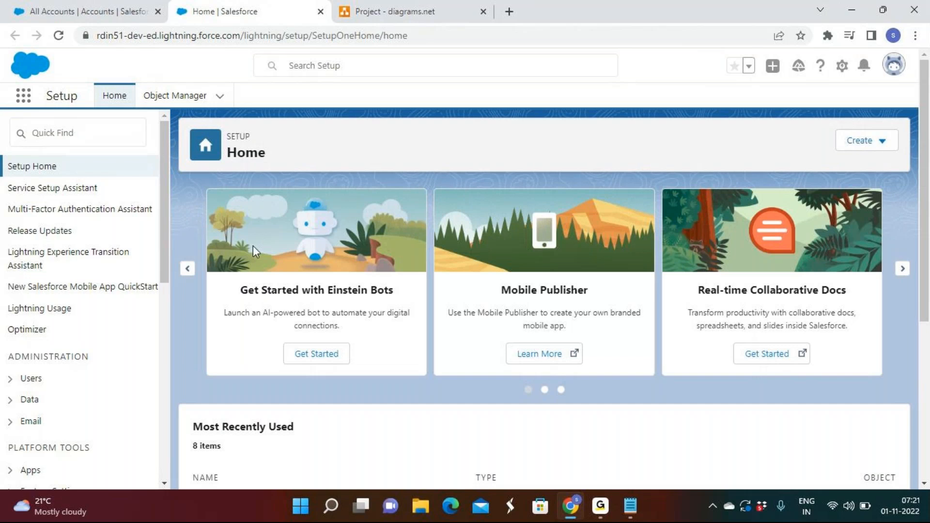
pyautogui.click(168, 107)
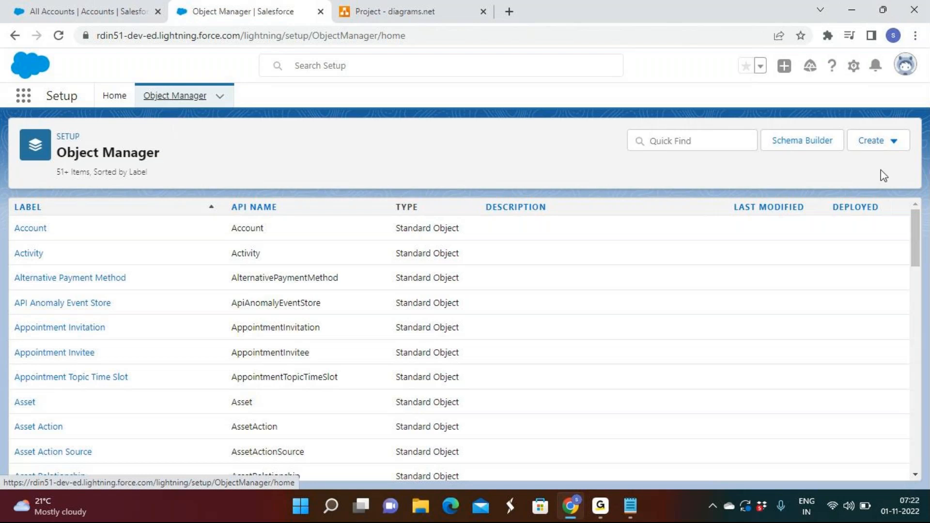
pyautogui.click(865, 144)
pyautogui.click(823, 183)
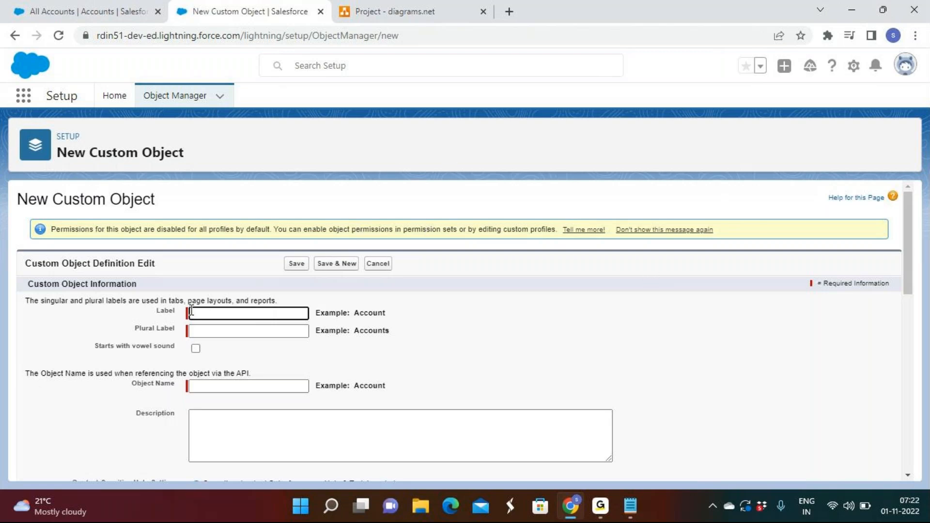
# Step: Set the new custom object's label to "Employee", letting the object name fill in from it
pyautogui.scroll(-7, 213, 292)
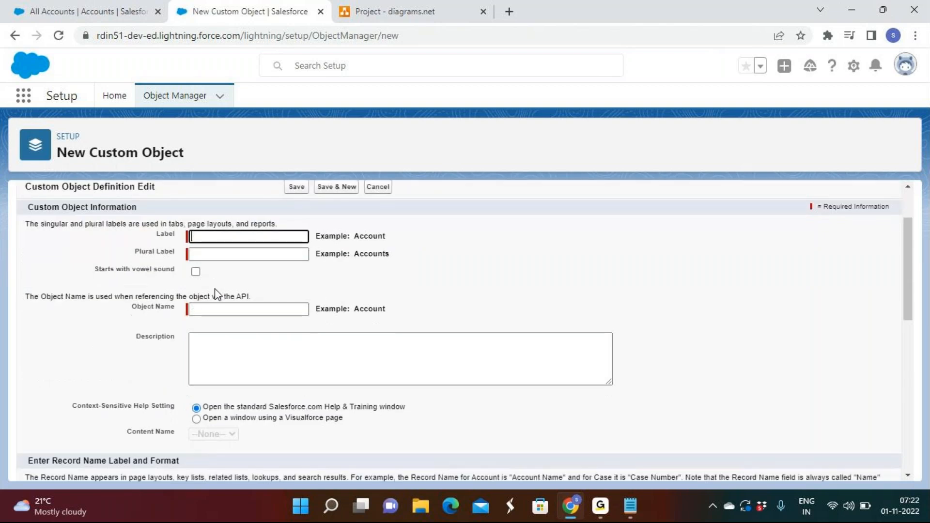
pyautogui.scroll(-3, 221, 293)
pyautogui.scroll(10, 221, 293)
pyautogui.click(206, 316)
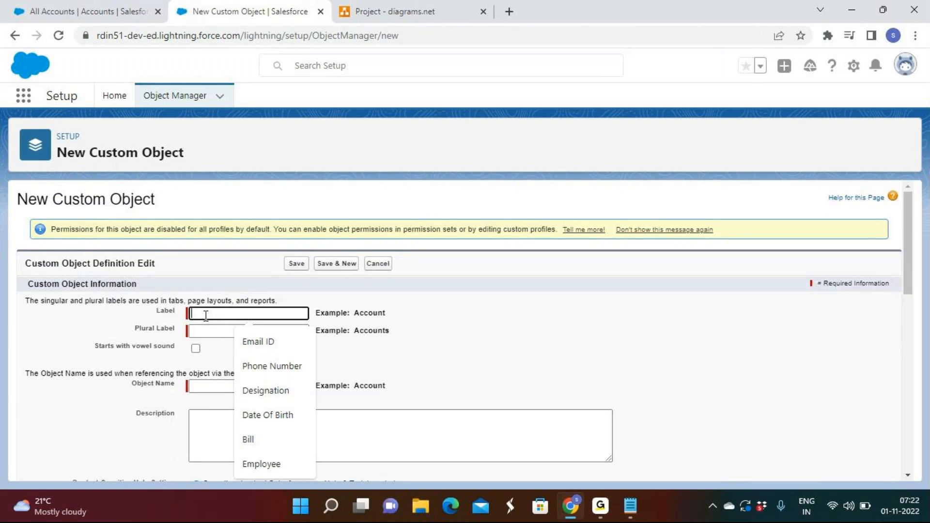
pyautogui.write('empl')
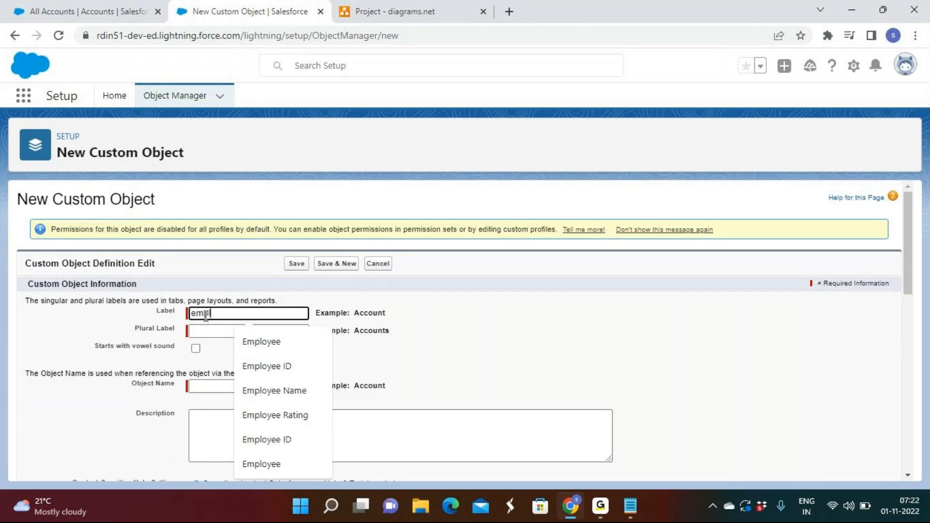
pyautogui.write('oyee')
pyautogui.click(259, 341)
pyautogui.click(487, 347)
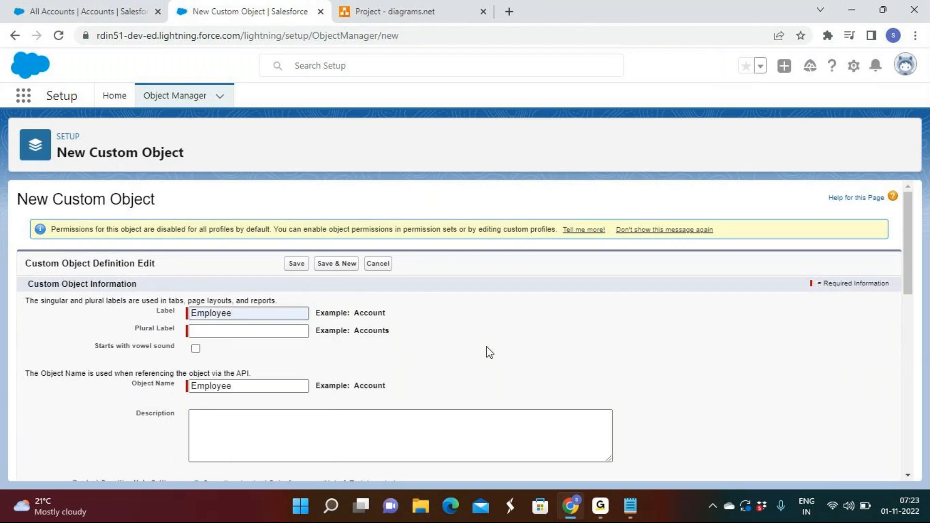
# Step: Set the plural label to "Employees" and enable the Starts with vowel sound option
pyautogui.doubleClick(165, 311)
pyautogui.moveTo(134, 332); pyautogui.dragTo(177, 332)
pyautogui.click(247, 331)
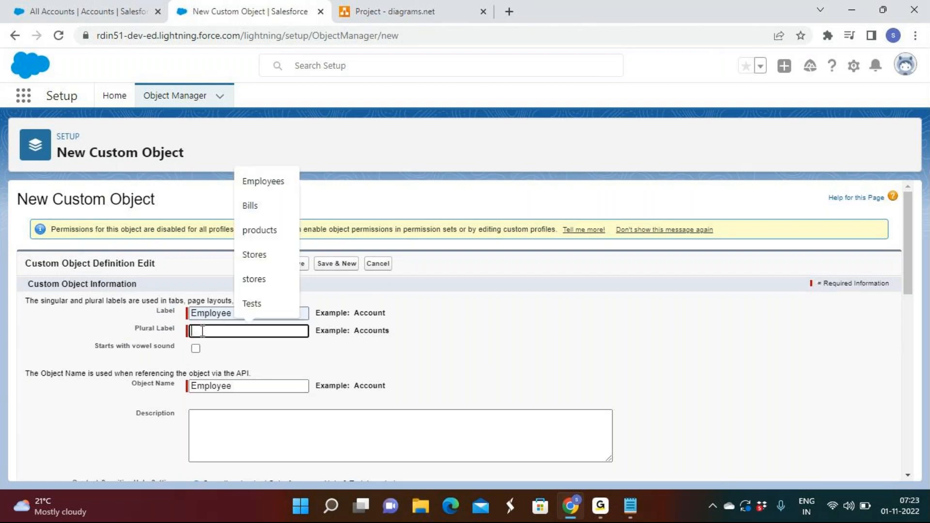
pyautogui.click(276, 182)
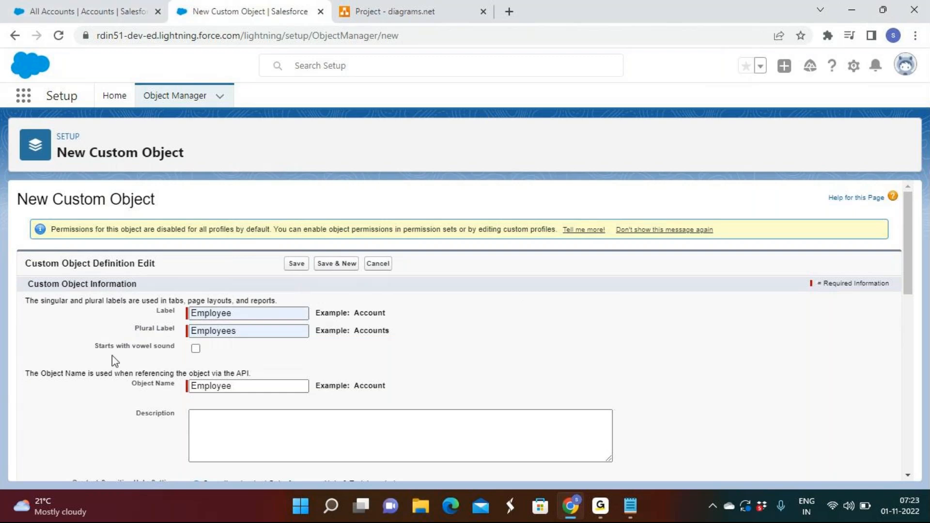
pyautogui.moveTo(97, 347); pyautogui.dragTo(196, 351)
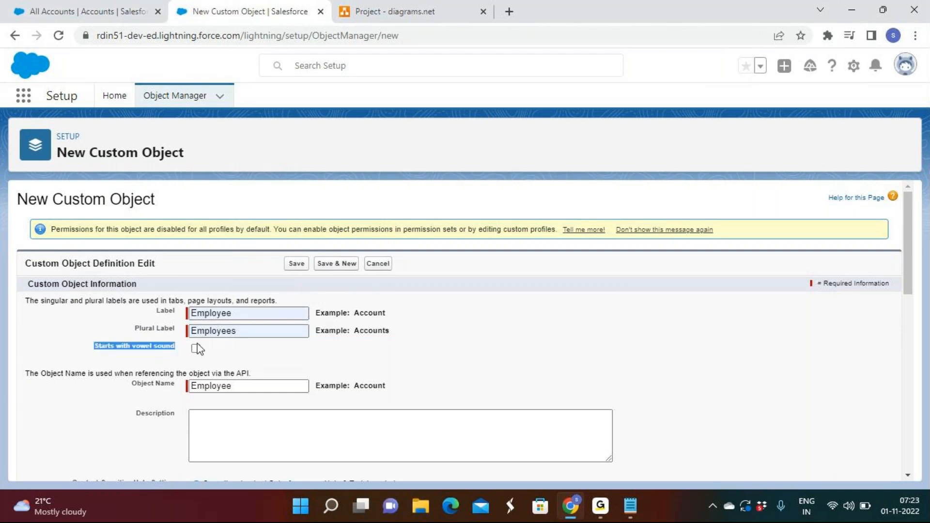
pyautogui.click(196, 348)
# Step: Highlight the Label and Object Name fields and compare them with the object tabs in the Rd Sales App
pyautogui.doubleClick(157, 312)
pyautogui.moveTo(131, 384); pyautogui.dragTo(178, 390)
pyautogui.click(177, 390)
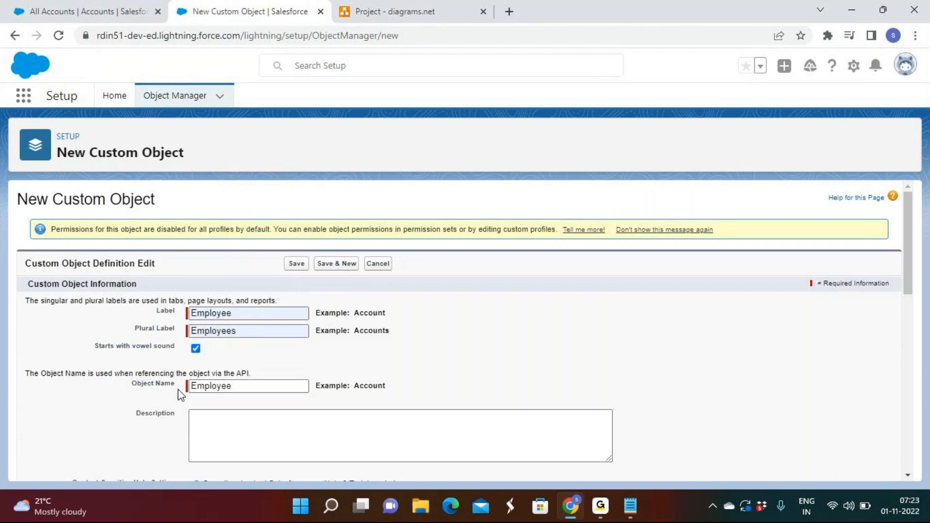
pyautogui.click(212, 311)
pyautogui.doubleClick(217, 313)
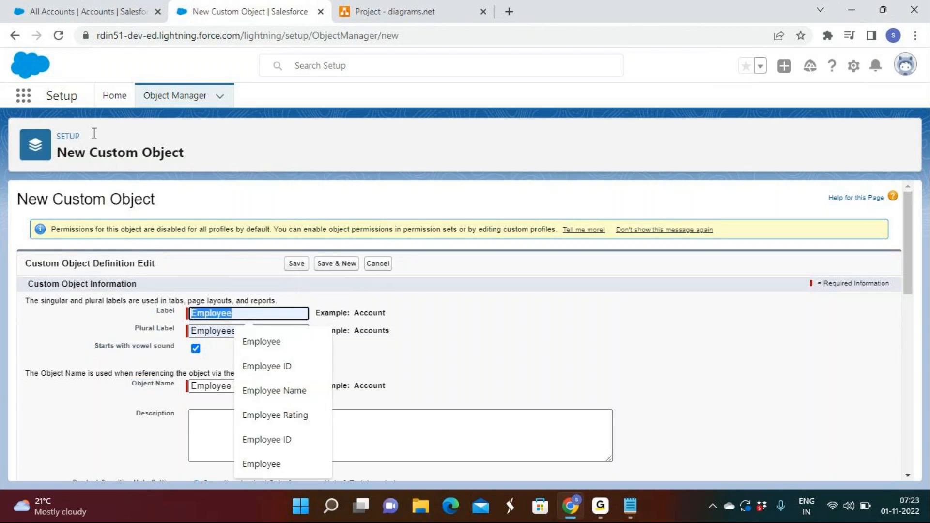
pyautogui.click(99, 15)
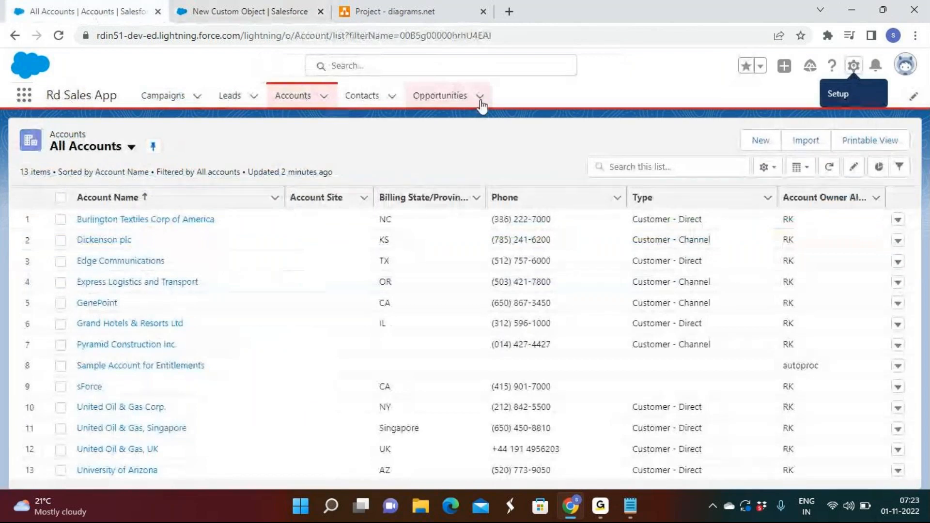
pyautogui.click(246, 19)
pyautogui.moveTo(129, 386); pyautogui.dragTo(176, 387)
pyautogui.click(261, 374)
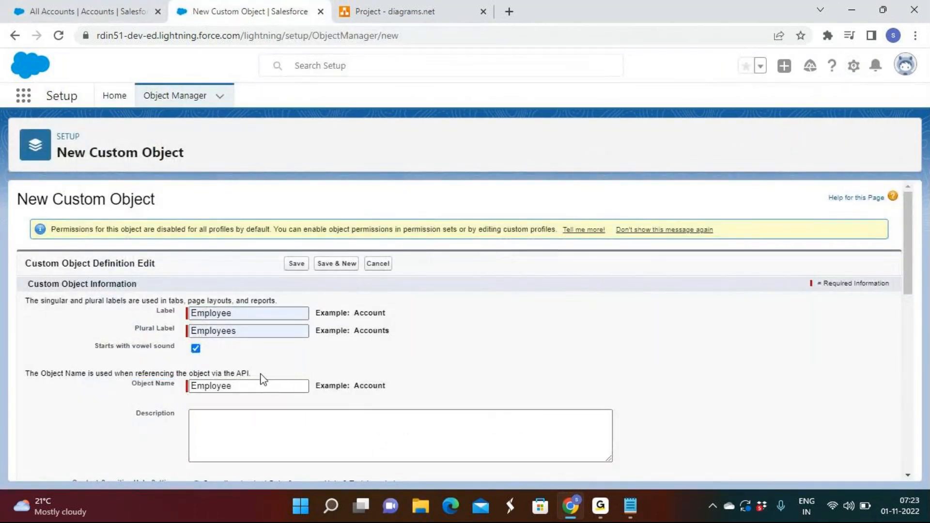
# Step: Enable Allow Reports, Allow Activities, Track Field History and Allow in Chatter Groups for the Employee object
pyautogui.scroll(-1, 273, 358)
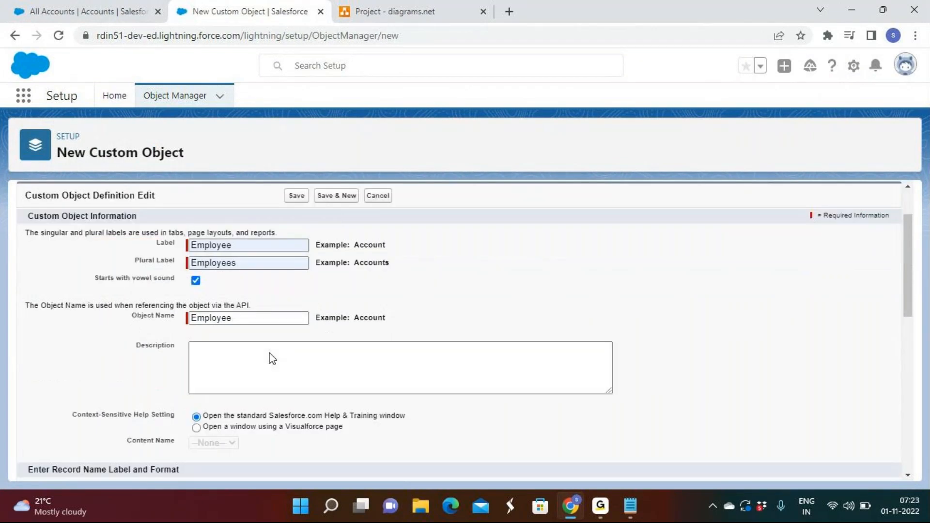
pyautogui.scroll(-1, 272, 359)
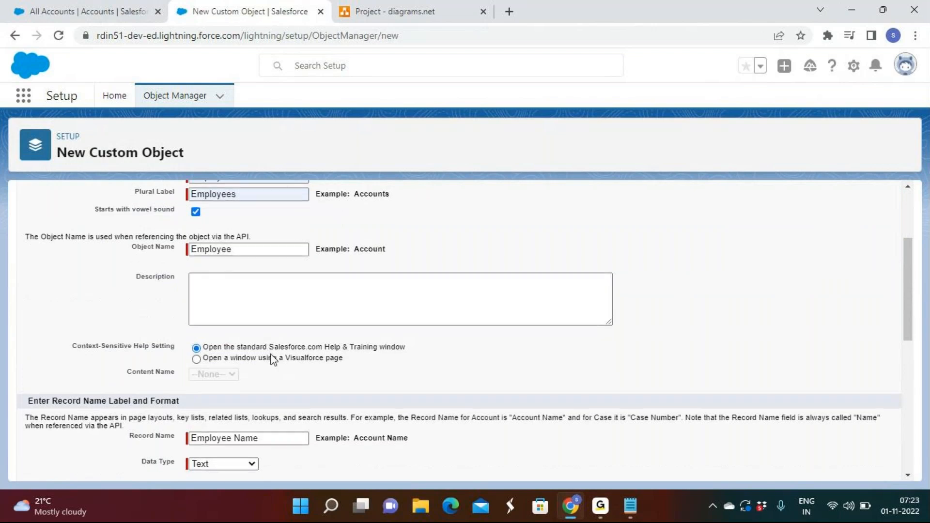
pyautogui.scroll(-1, 272, 358)
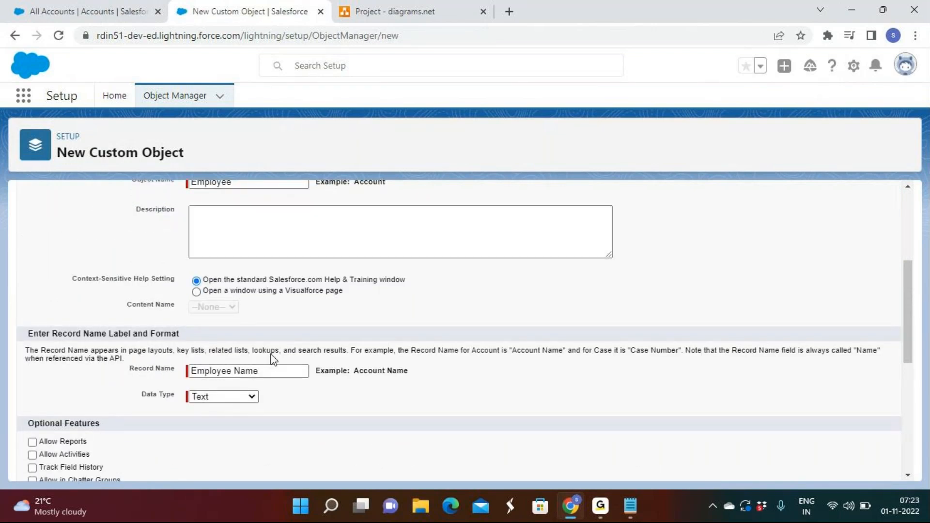
pyautogui.scroll(-1, 271, 355)
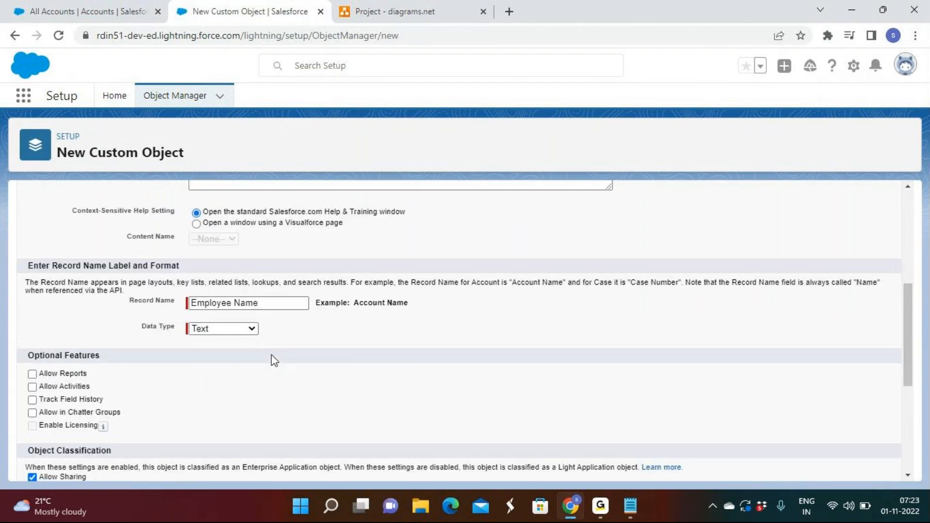
pyautogui.moveTo(284, 356); pyautogui.dragTo(42, 283)
pyautogui.click(43, 283)
pyautogui.scroll(1, 75, 257)
pyautogui.scroll(-3, 75, 251)
pyautogui.click(69, 238)
pyautogui.click(68, 251)
pyautogui.click(67, 264)
pyautogui.click(76, 276)
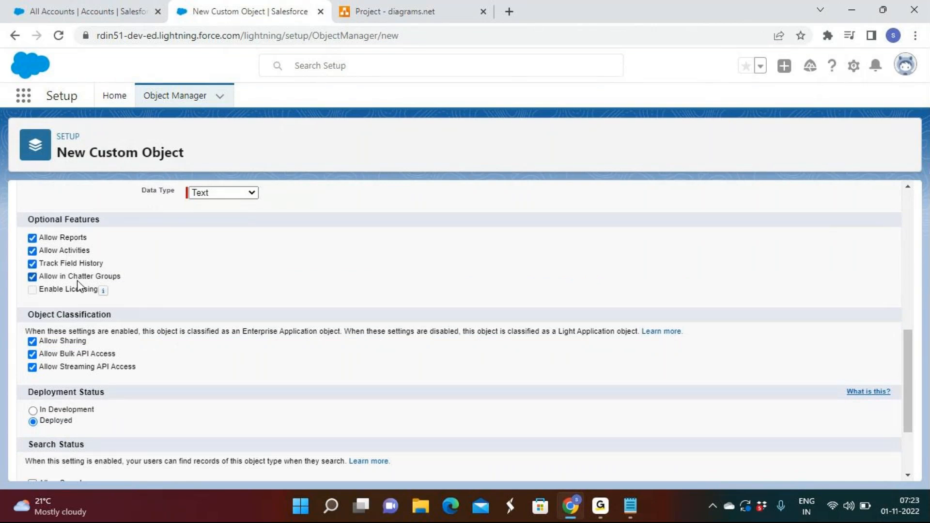
# Step: Switch the Employee object's deployment status to In Development and back to Deployed
pyautogui.scroll(-2, 224, 318)
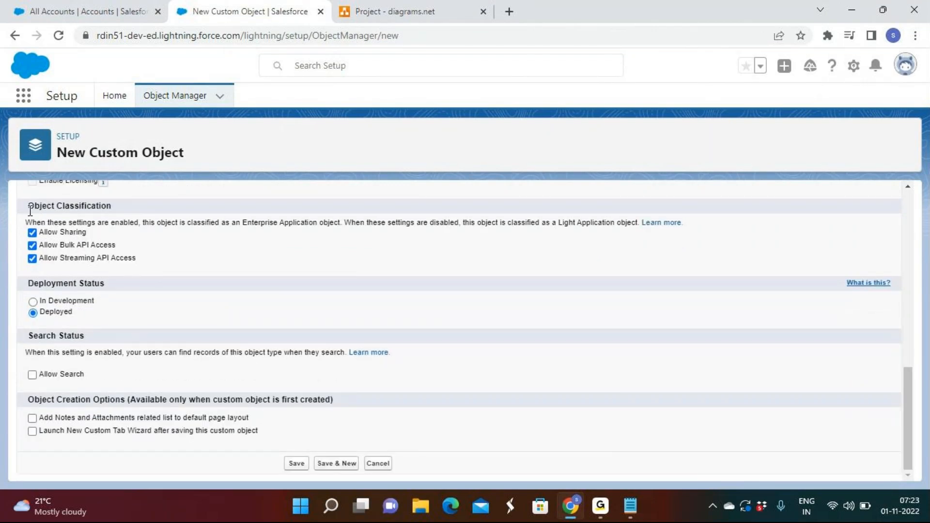
pyautogui.moveTo(24, 284)
pyautogui.mouseDown()
pyautogui.moveTo(108, 291)
pyautogui.moveTo(25, 283)
pyautogui.mouseUp()
pyautogui.click(55, 315)
pyautogui.doubleClick(55, 315)
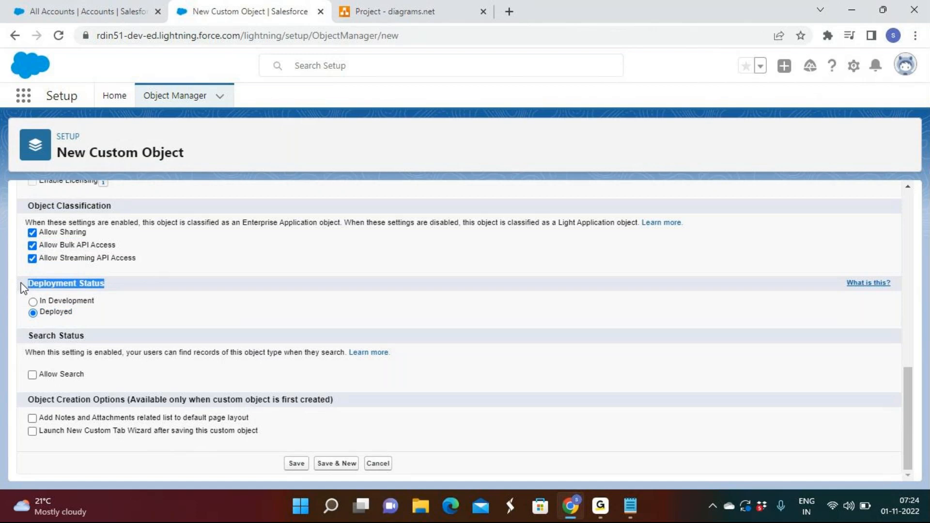
pyautogui.click(64, 292)
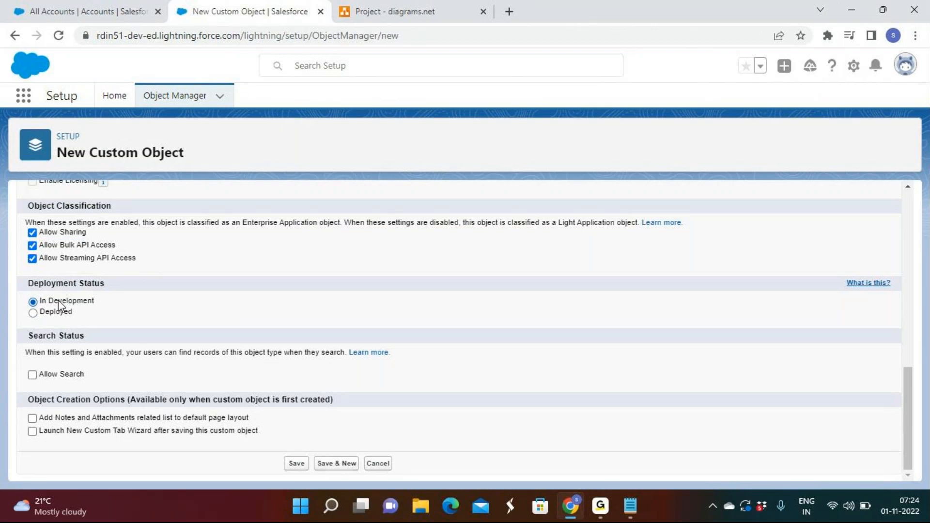
pyautogui.click(59, 313)
# Step: Enable Allow Search and Launch New Custom Tab Wizard after saving this custom object, and save the Employee object
pyautogui.click(53, 374)
pyautogui.click(125, 433)
pyautogui.moveTo(39, 434); pyautogui.dragTo(229, 442)
pyautogui.click(228, 438)
pyautogui.click(33, 432)
pyautogui.click(159, 436)
pyautogui.click(297, 463)
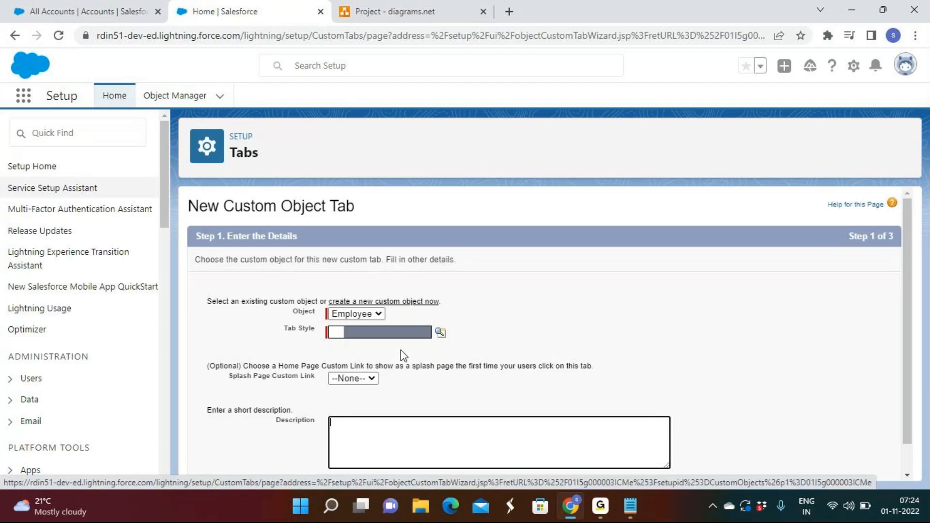
# Step: Choose a tab style for the Employee tab and keep its visibility Default On for all profiles
pyautogui.click(440, 333)
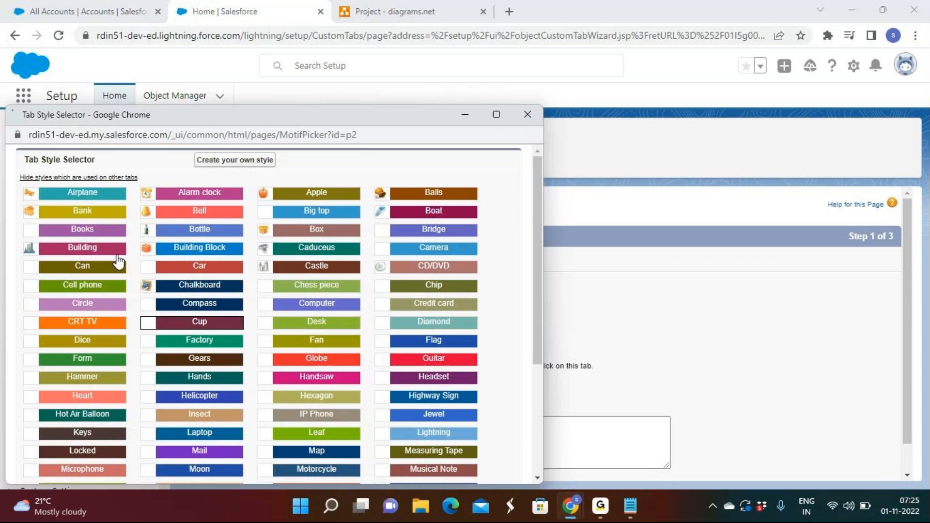
pyautogui.scroll(-1, 315, 336)
pyautogui.scroll(-1, 318, 406)
pyautogui.click(320, 422)
pyautogui.click(853, 467)
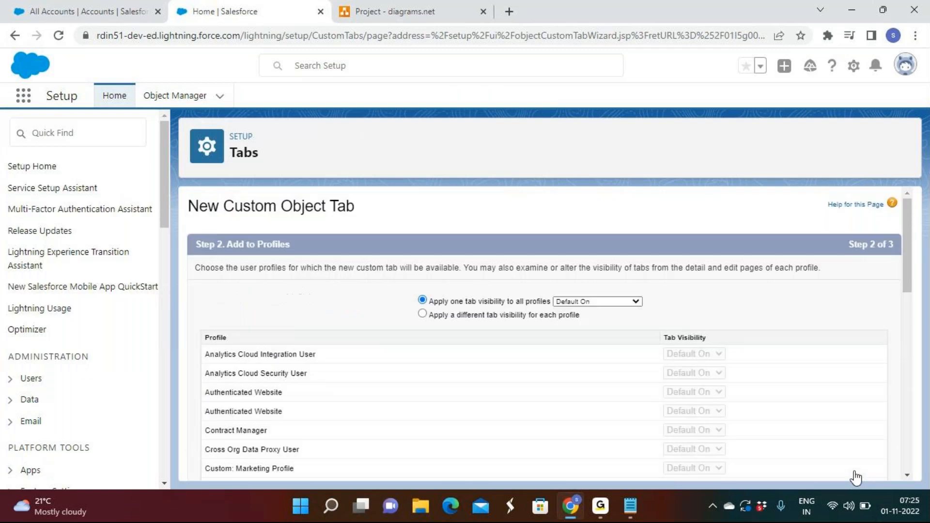
pyautogui.scroll(-6, 830, 422)
pyautogui.scroll(-3, 829, 412)
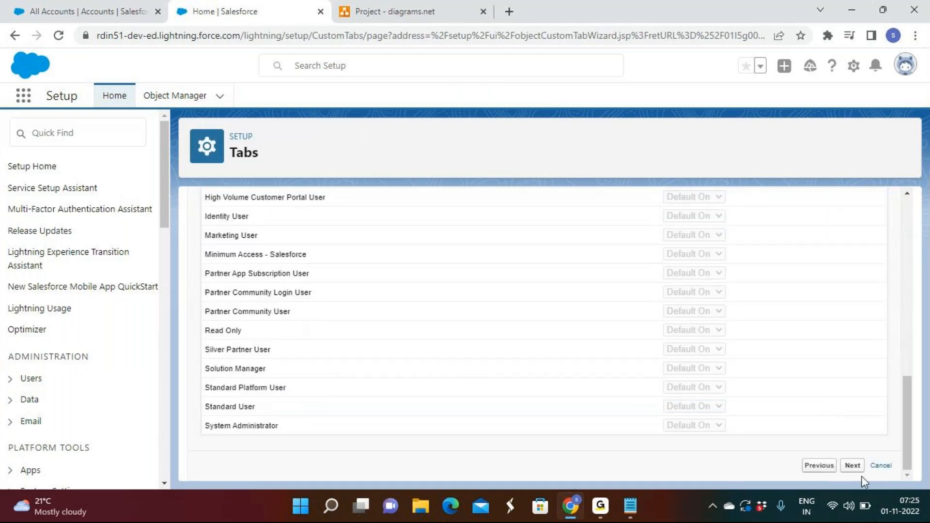
pyautogui.click(853, 467)
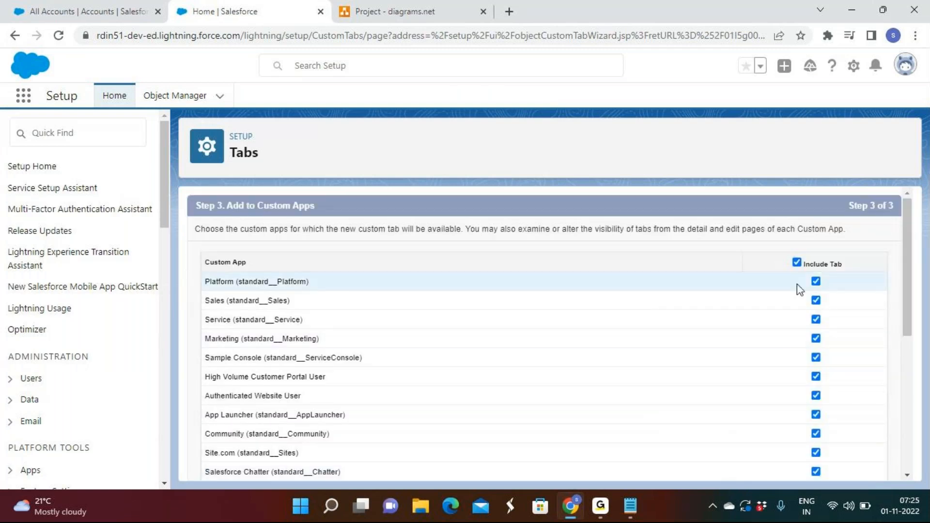
# Step: Include the Employee tab only in the Rd Sales App, save it, and open the object's Fields & Relationships
pyautogui.click(798, 263)
pyautogui.scroll(-10, 796, 277)
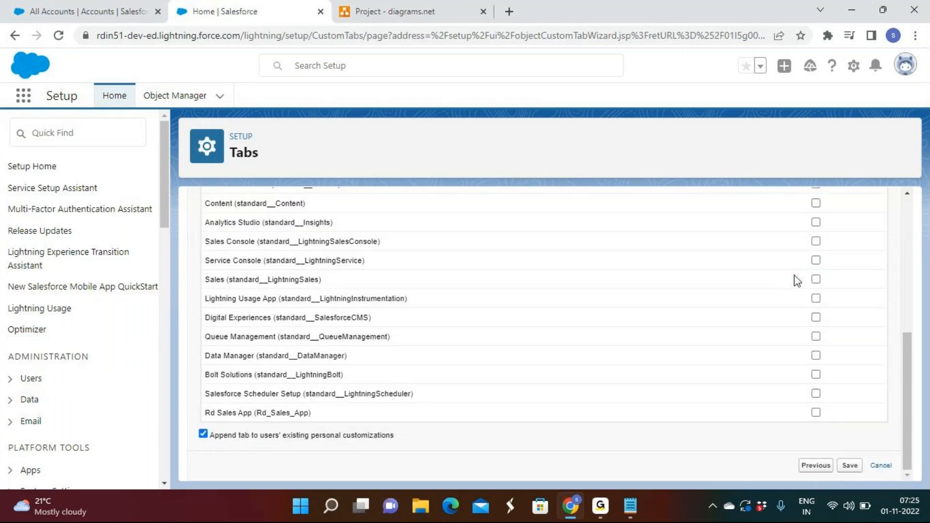
pyautogui.click(816, 413)
pyautogui.click(850, 465)
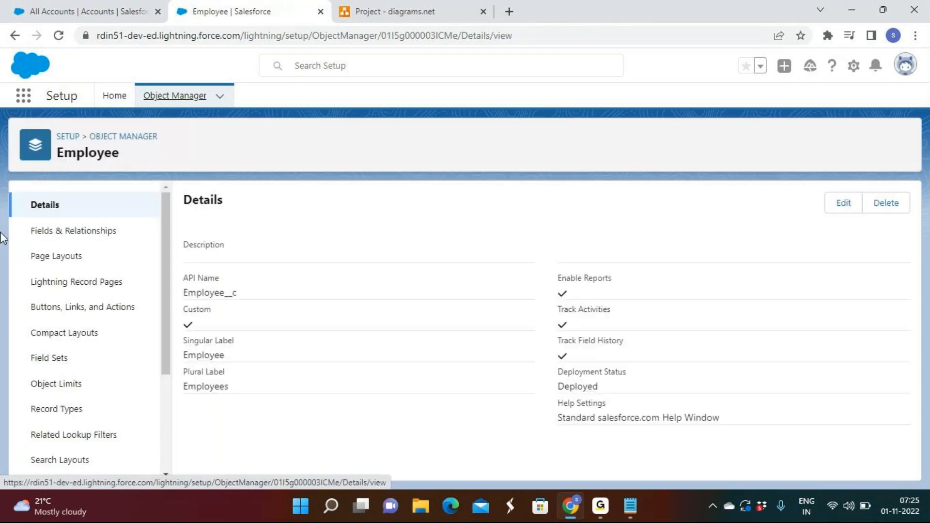
pyautogui.click(96, 237)
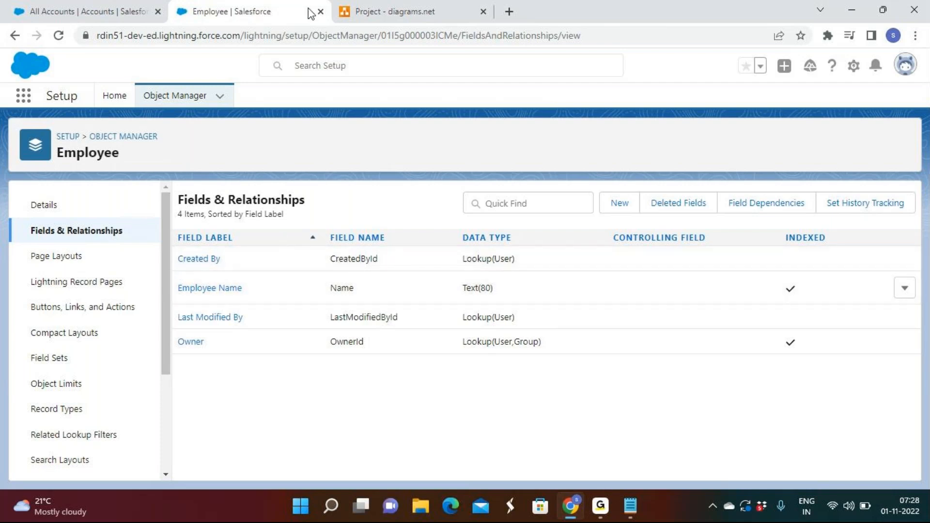
# Step: Return to Object Manager and start a new custom object with the label "product" and plural label "products"
pyautogui.click(125, 140)
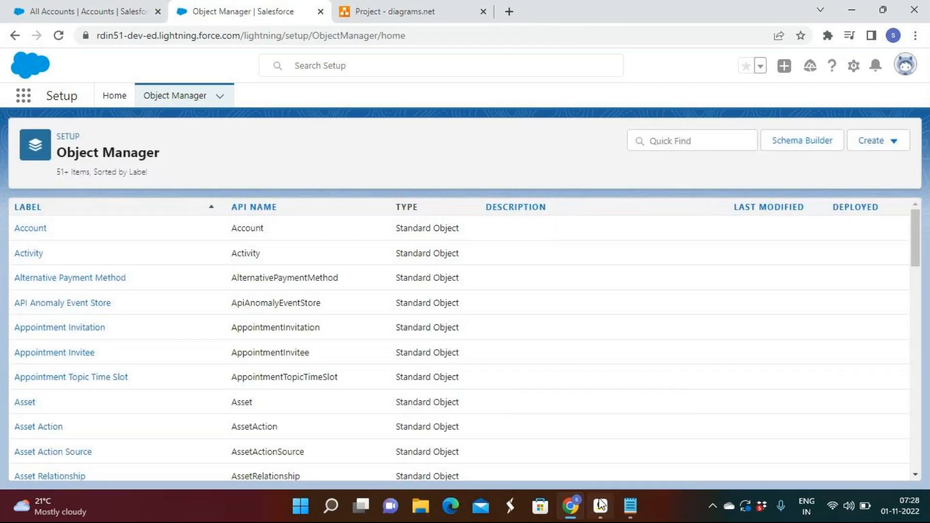
pyautogui.click(897, 146)
pyautogui.click(820, 179)
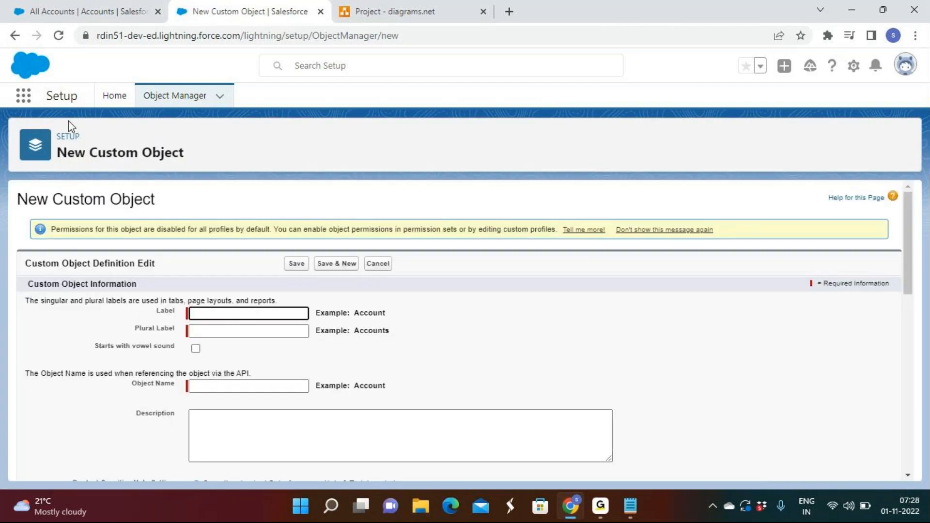
pyautogui.write('pro')
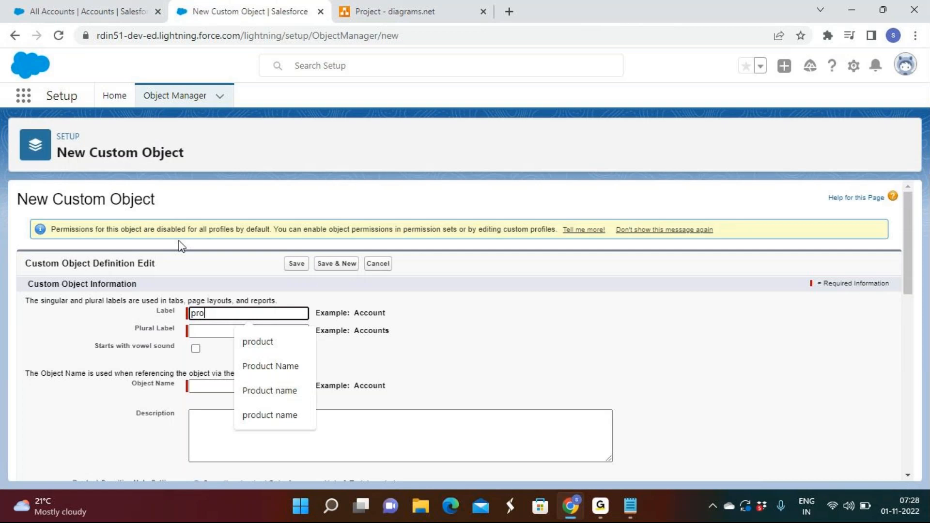
pyautogui.click(281, 341)
pyautogui.click(258, 332)
pyautogui.write('products')
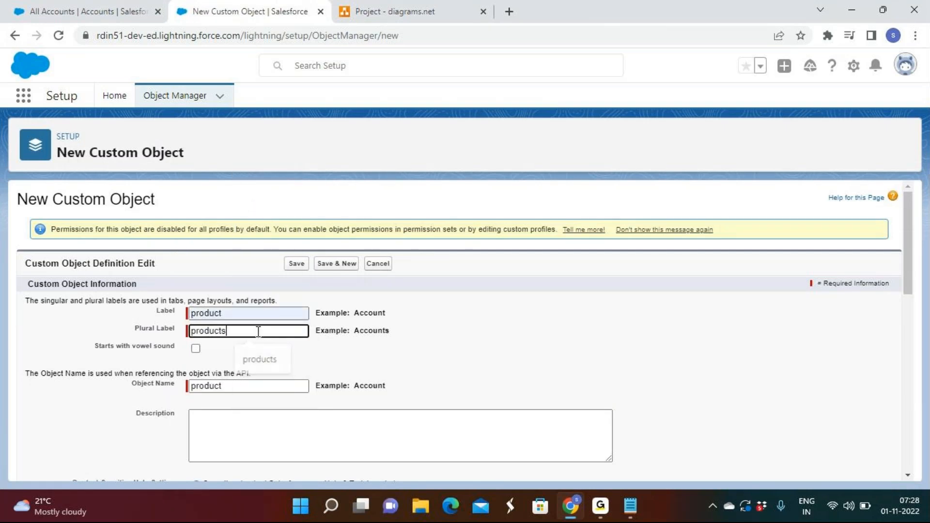
pyautogui.click(501, 347)
# Step: Enable Allow Reports, Allow Activities, Track Field History and Allow in Chatter Groups for the product object
pyautogui.scroll(-4, 271, 442)
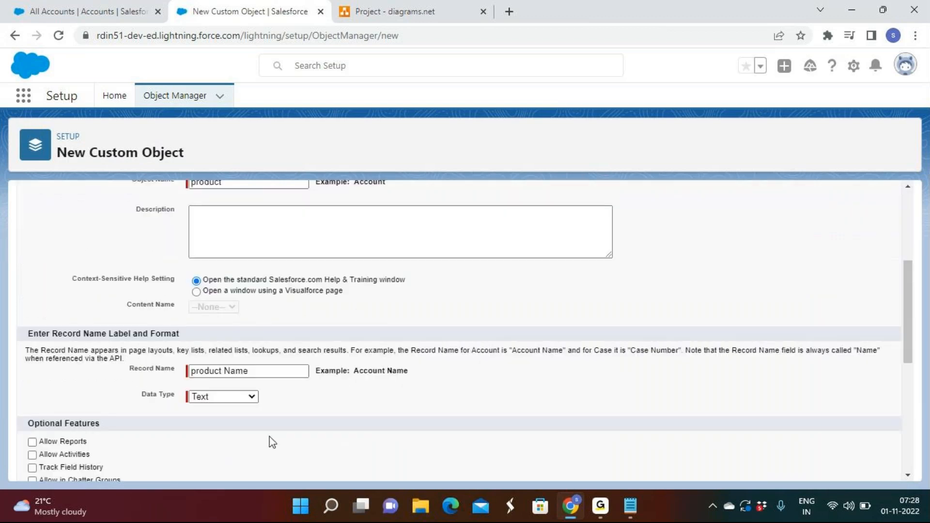
pyautogui.scroll(-3, 272, 442)
pyautogui.click(72, 306)
pyautogui.click(74, 319)
pyautogui.click(78, 332)
pyautogui.click(79, 345)
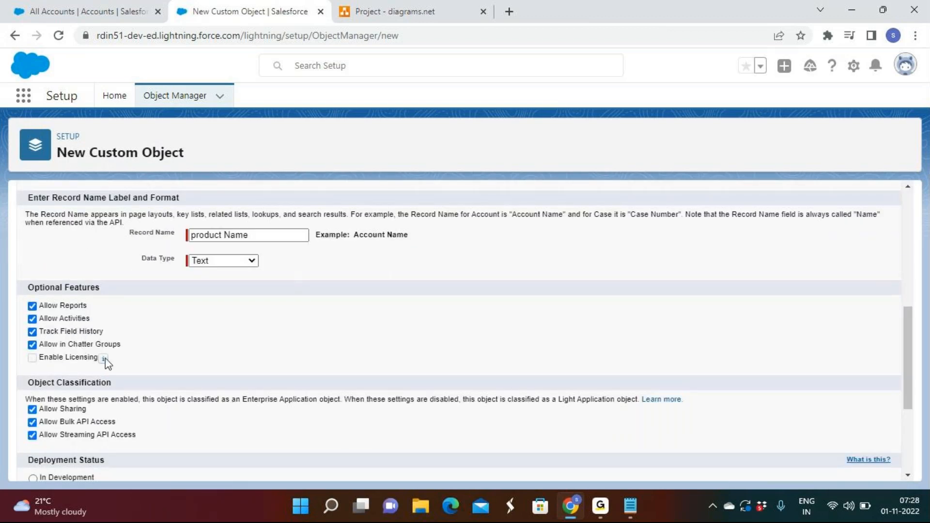
# Step: Review the product object's Label and Object Name, and reload the Rd Sales App to check its object tabs
pyautogui.scroll(-3, 257, 354)
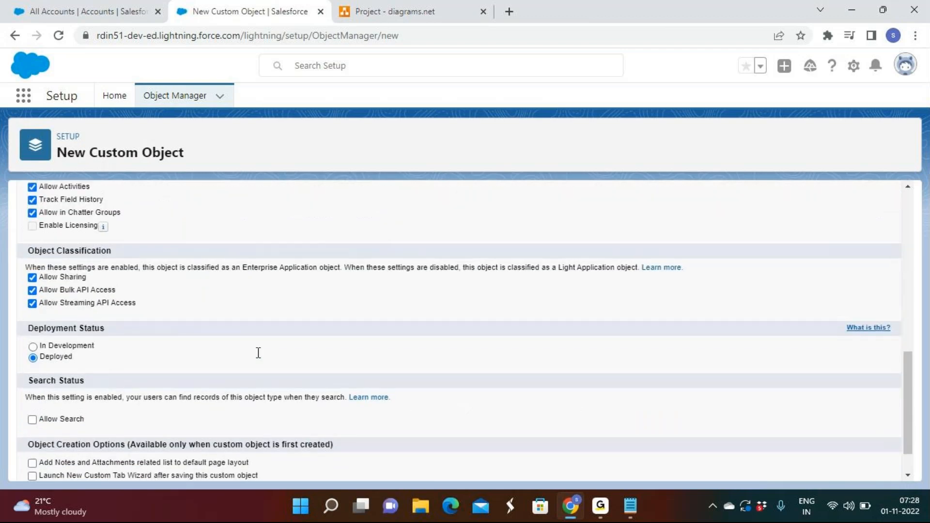
pyautogui.scroll(10, 258, 353)
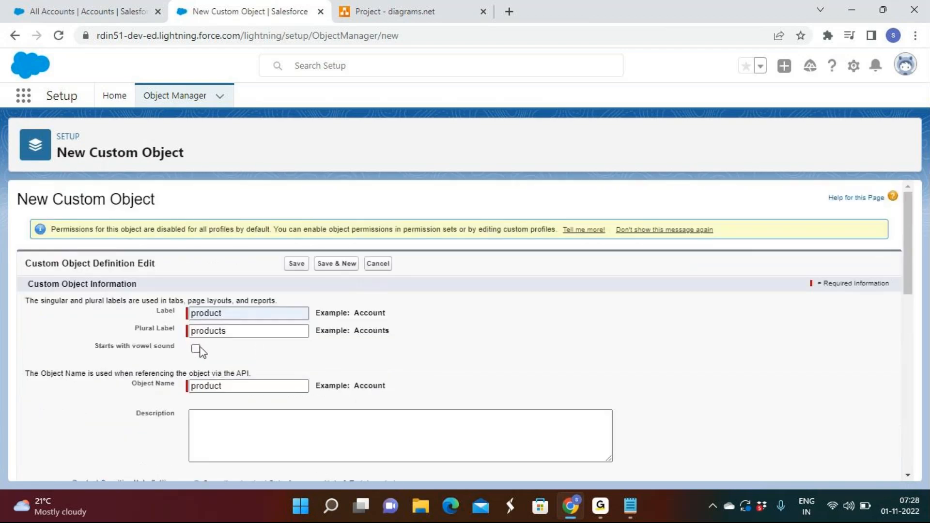
pyautogui.doubleClick(230, 312)
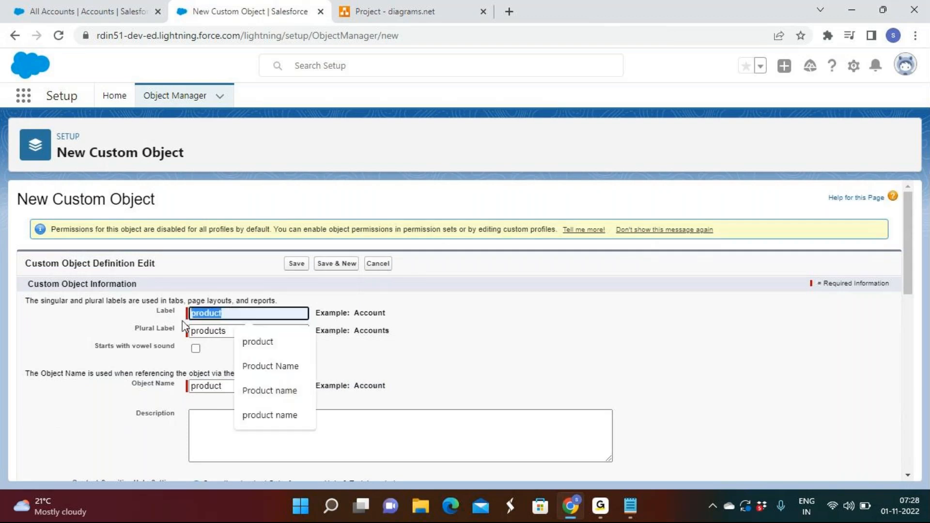
pyautogui.click(235, 383)
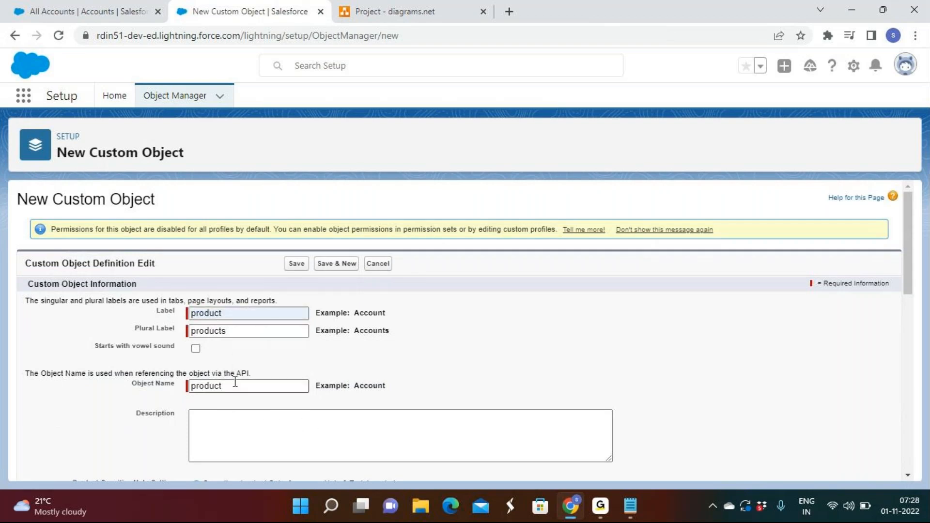
pyautogui.doubleClick(165, 311)
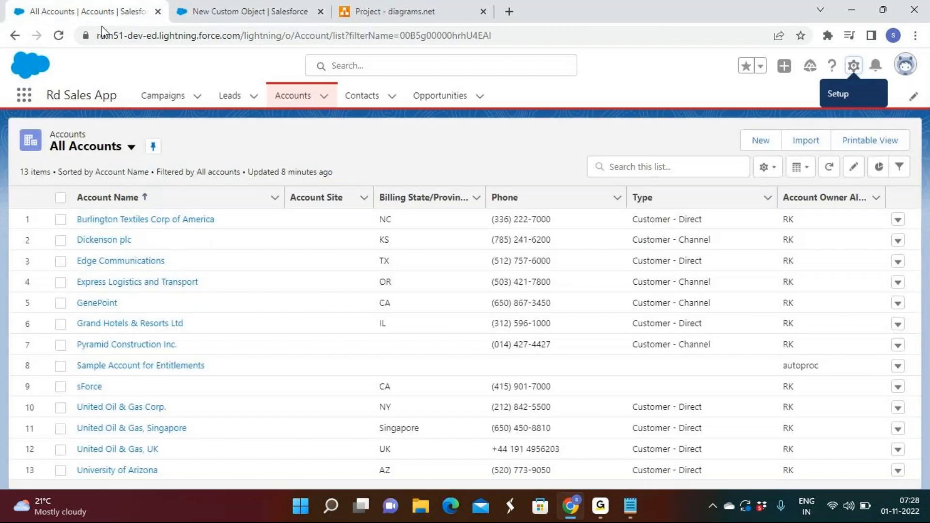
pyautogui.click(58, 38)
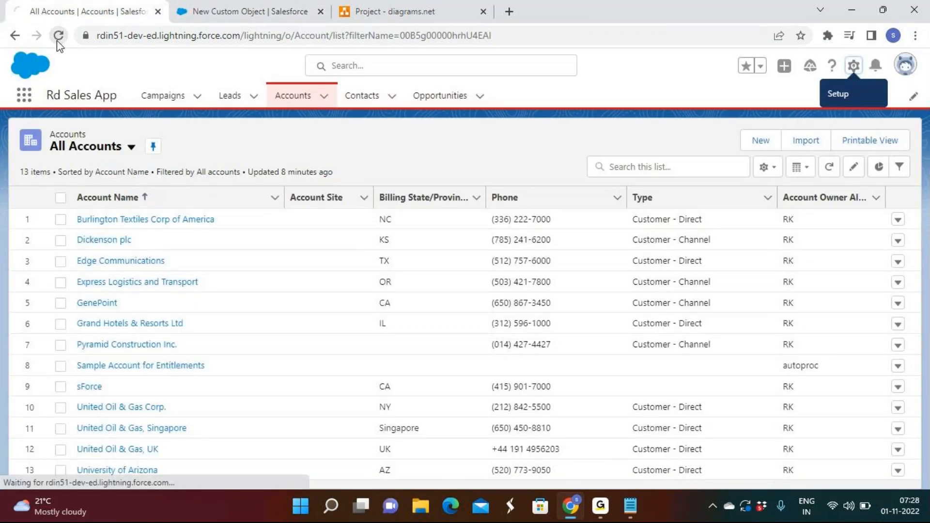
pyautogui.hotkey('ctrl', 'Tab')
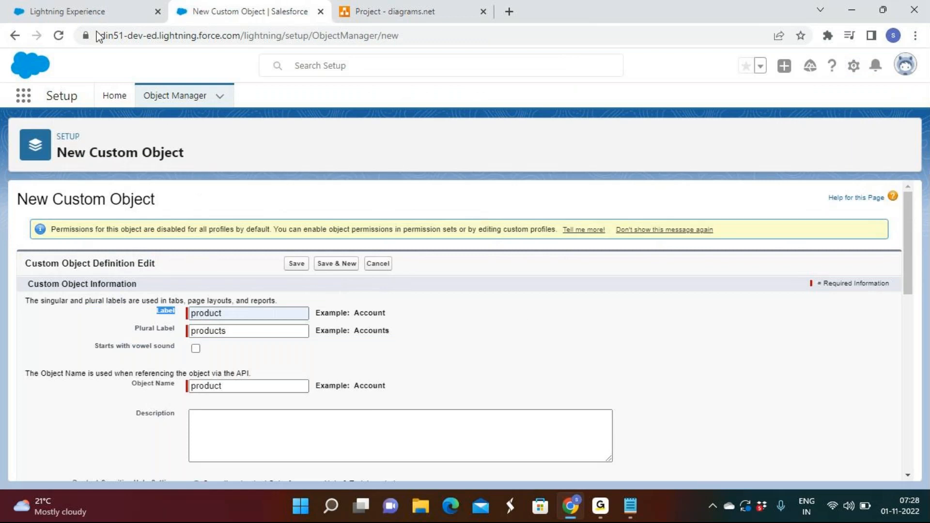
pyautogui.click(48, 11)
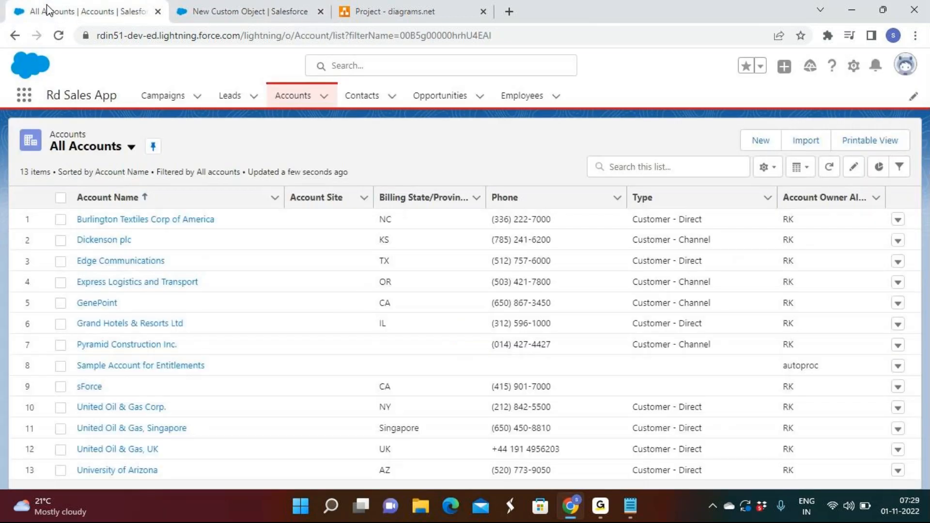
# Step: Return to the product object's definition, enable Allow Search, and save it while starting another new custom object
pyautogui.click(249, 11)
pyautogui.scroll(-3, 422, 384)
pyautogui.scroll(-5, 422, 384)
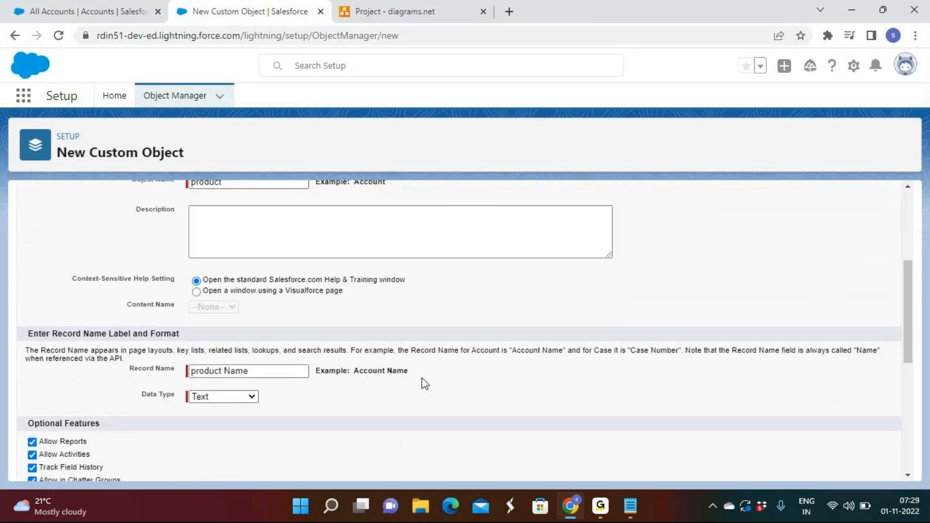
pyautogui.scroll(-2, 425, 383)
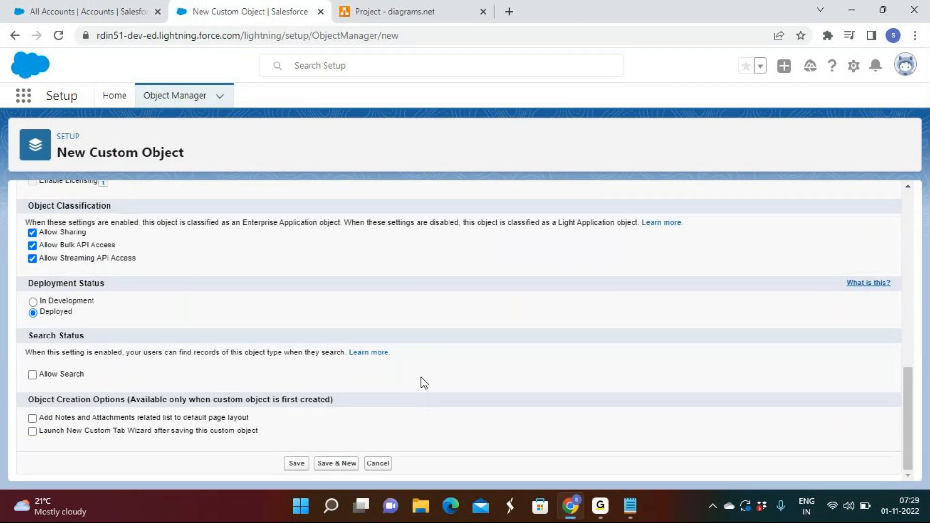
pyautogui.click(65, 376)
pyautogui.click(323, 464)
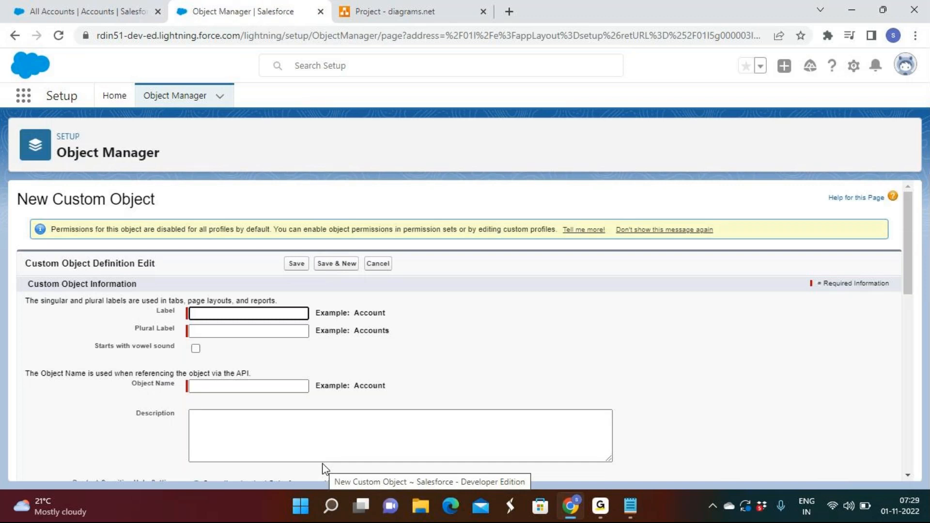
# Step: Set the new custom object's label to "Bill" and its plural label to "Bills"
pyautogui.write('Bill')
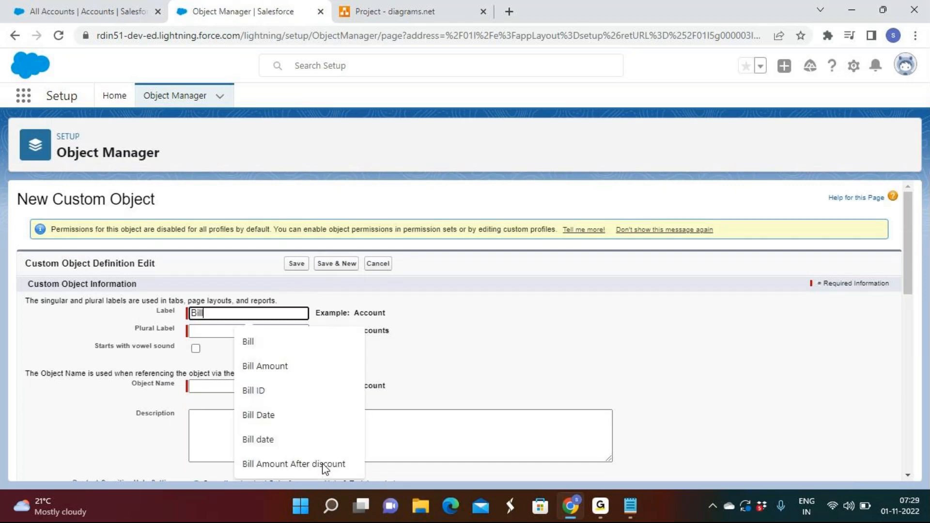
pyautogui.press('Tab')
pyautogui.write('Bills')
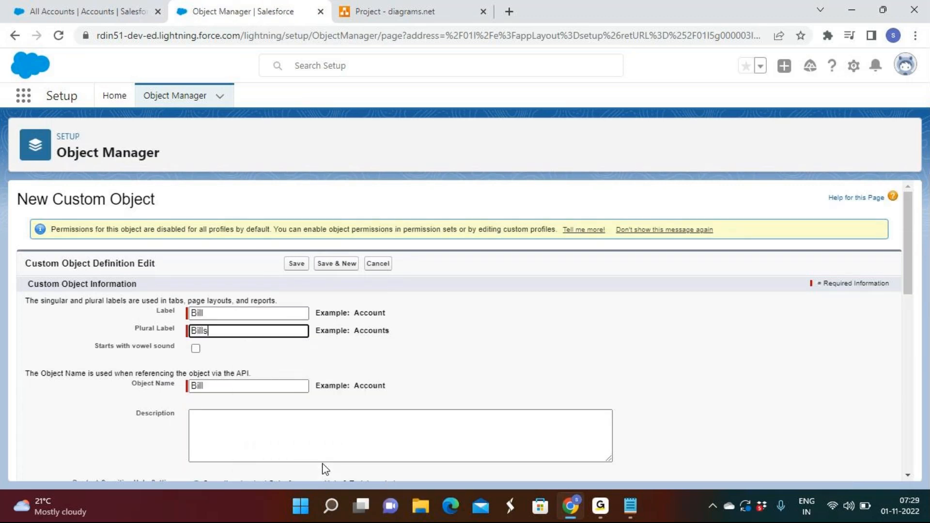
# Step: Enable Allow Reports, Allow Activities, Track Field History, Allow in Chatter Groups and Allow Search for the Bill object, and save it
pyautogui.scroll(-5, 516, 346)
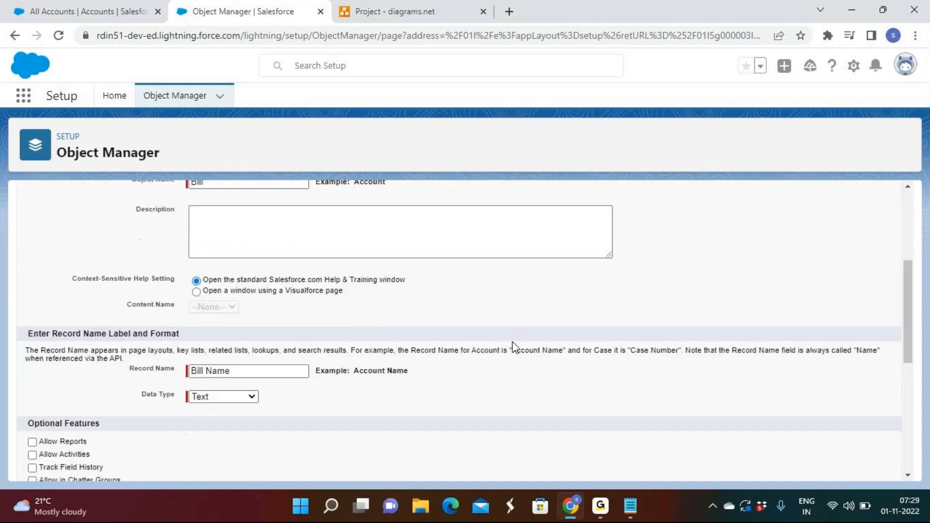
pyautogui.click(60, 375)
pyautogui.click(54, 388)
pyautogui.click(71, 400)
pyautogui.click(72, 413)
pyautogui.scroll(-4, 228, 421)
pyautogui.scroll(-1, 225, 420)
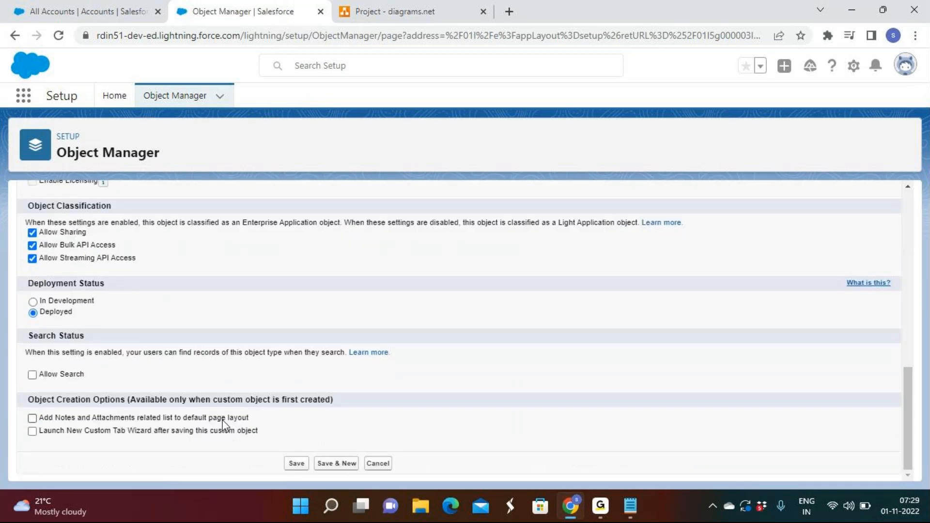
pyautogui.click(51, 376)
pyautogui.click(296, 463)
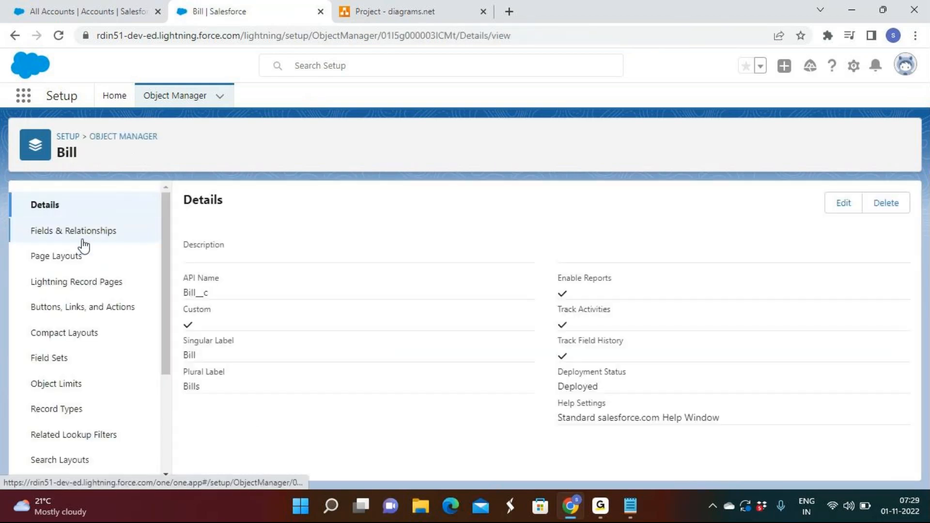
# Step: View the Bill object's fields and relationships, and return to Object Manager to start another new custom object
pyautogui.click(83, 242)
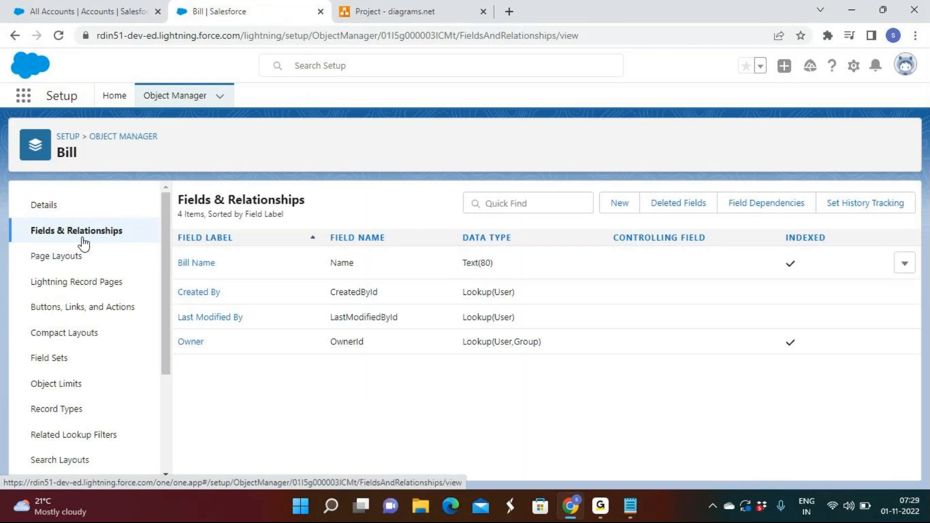
pyautogui.click(138, 137)
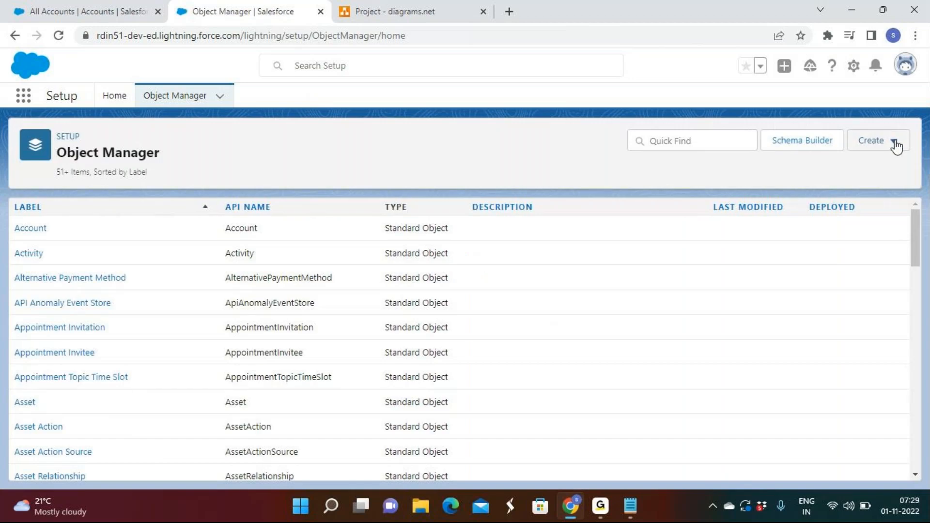
pyautogui.click(894, 144)
pyautogui.click(855, 179)
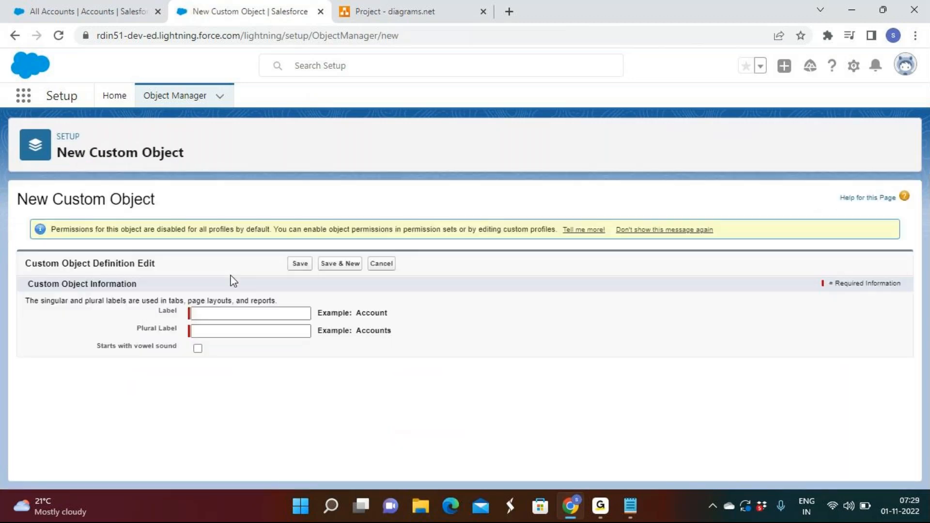
# Step: Set the new custom object's label to "store" and its plural label to "stores"
pyautogui.write('st')
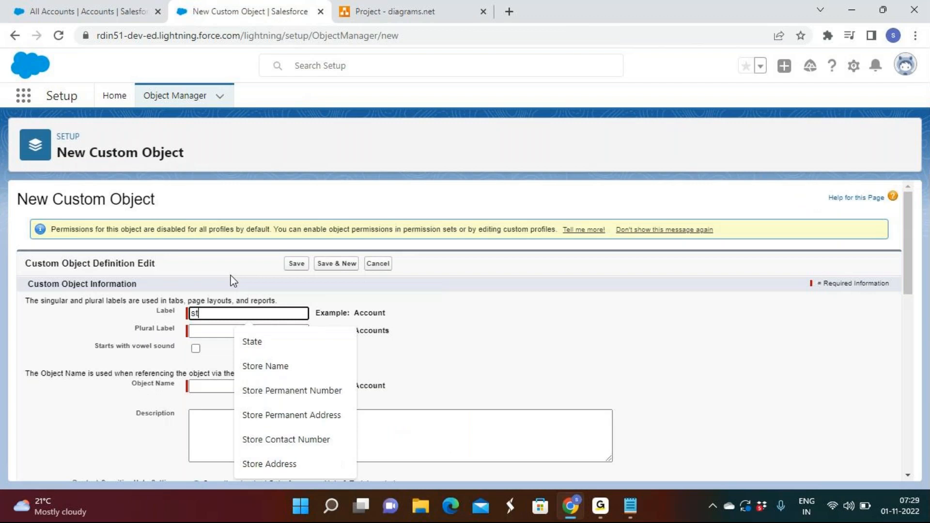
pyautogui.write('ore')
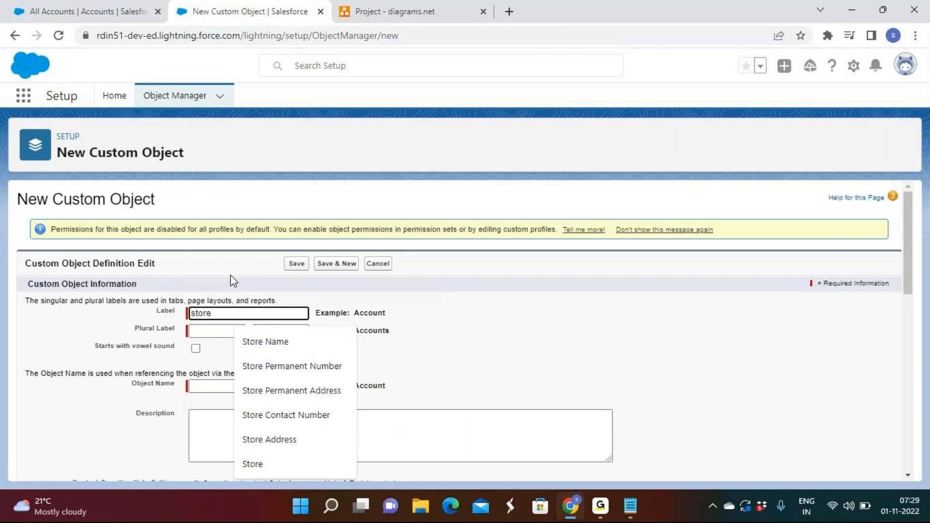
pyautogui.click(206, 332)
pyautogui.write('sto')
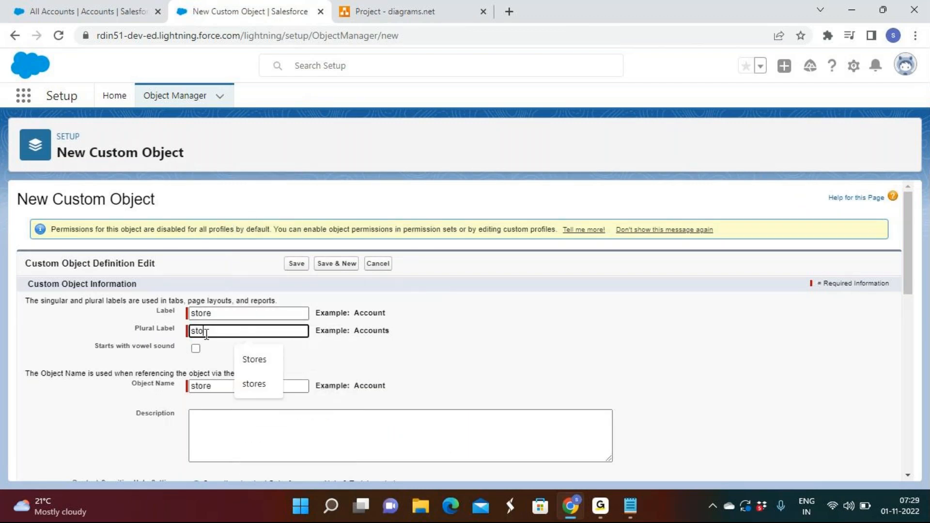
pyautogui.write('res')
pyautogui.click(434, 339)
# Step: Enable Allow Reports, Track Field History, Allow in Chatter Groups and Allow Search for the store object, and save it
pyautogui.scroll(-6, 435, 339)
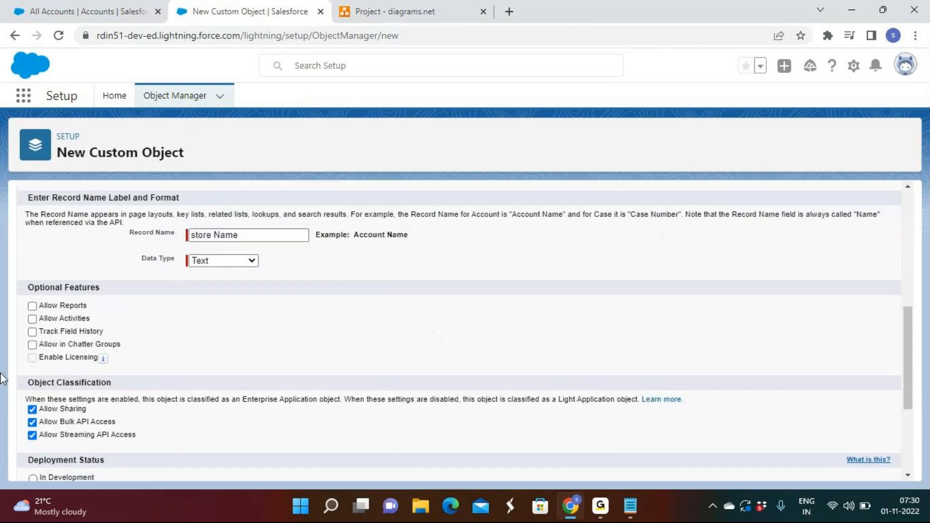
pyautogui.click(51, 306)
pyautogui.click(48, 333)
pyautogui.click(31, 345)
pyautogui.scroll(-4, 296, 343)
pyautogui.click(31, 376)
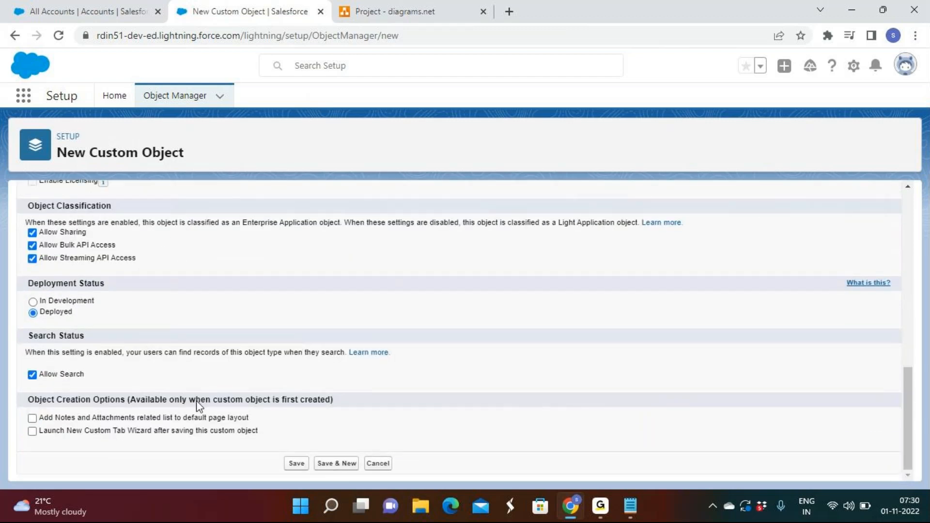
pyautogui.click(297, 464)
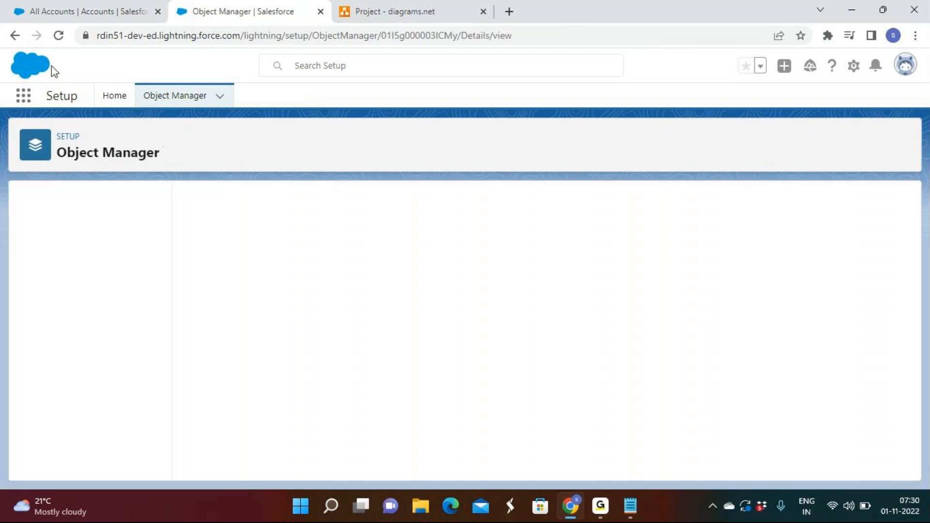
# Step: Find the Bill object in the Object Manager list and examine its API name and available row actions
pyautogui.click(172, 96)
pyautogui.scroll(-10, 400, 274)
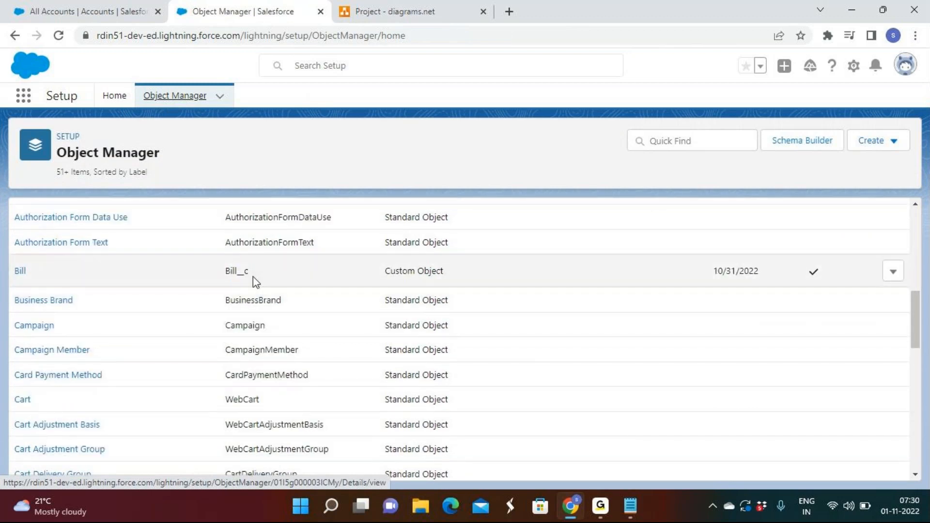
pyautogui.doubleClick(227, 274)
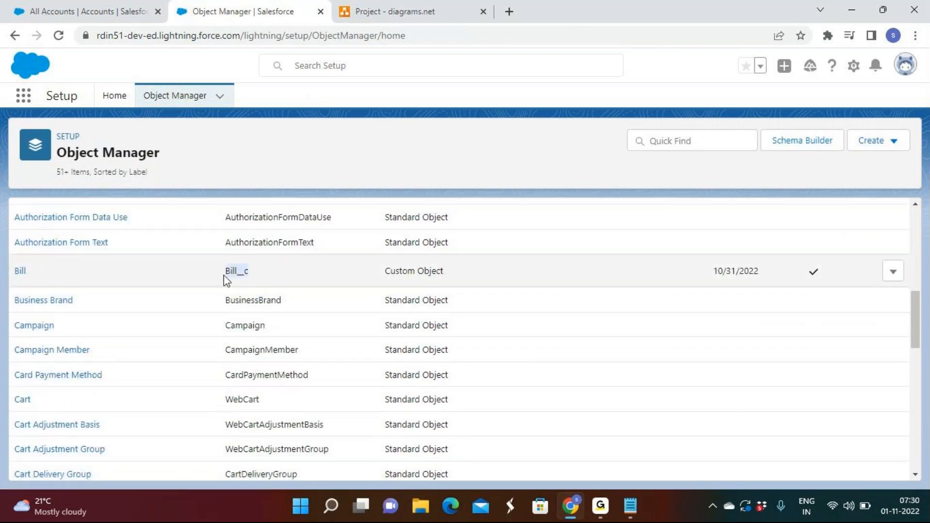
pyautogui.moveTo(256, 275); pyautogui.dragTo(222, 275)
pyautogui.click(276, 275)
pyautogui.click(892, 274)
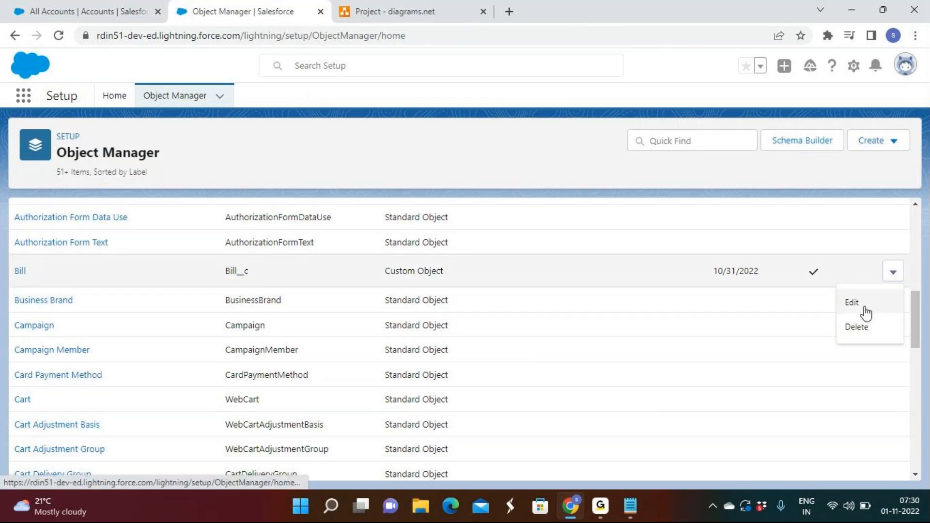
pyautogui.click(588, 266)
# Step: Find the Employee object in the Object Manager list and examine its API name and available row actions
pyautogui.scroll(-8, 588, 269)
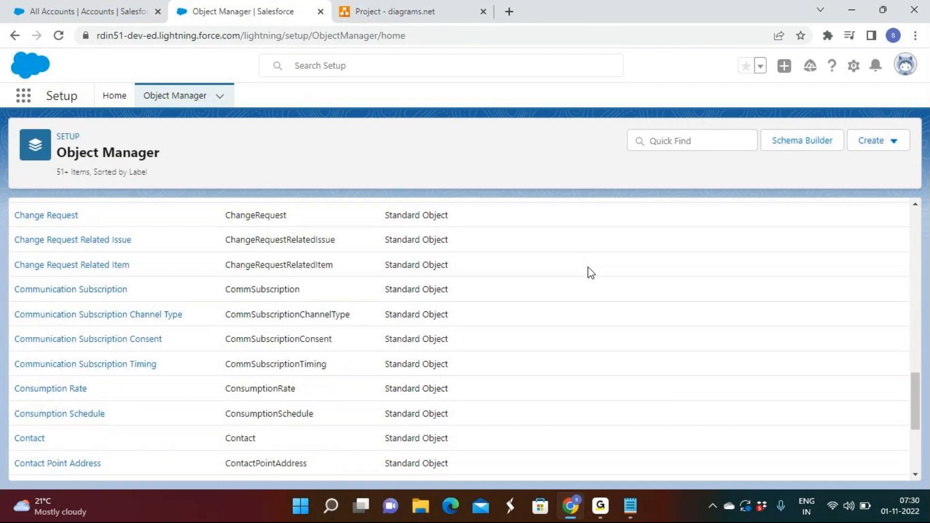
pyautogui.scroll(-7, 588, 272)
pyautogui.scroll(-7, 582, 281)
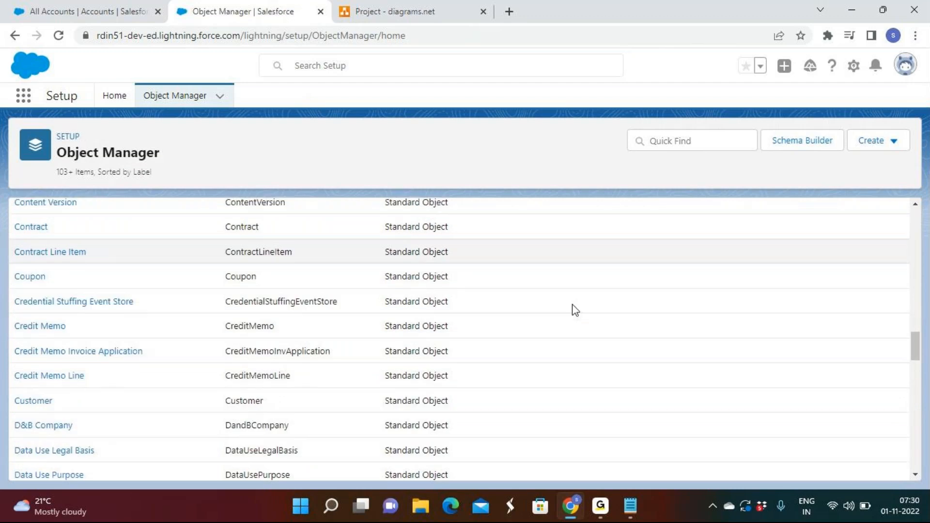
pyautogui.moveTo(277, 332); pyautogui.dragTo(219, 330)
pyautogui.click(280, 330)
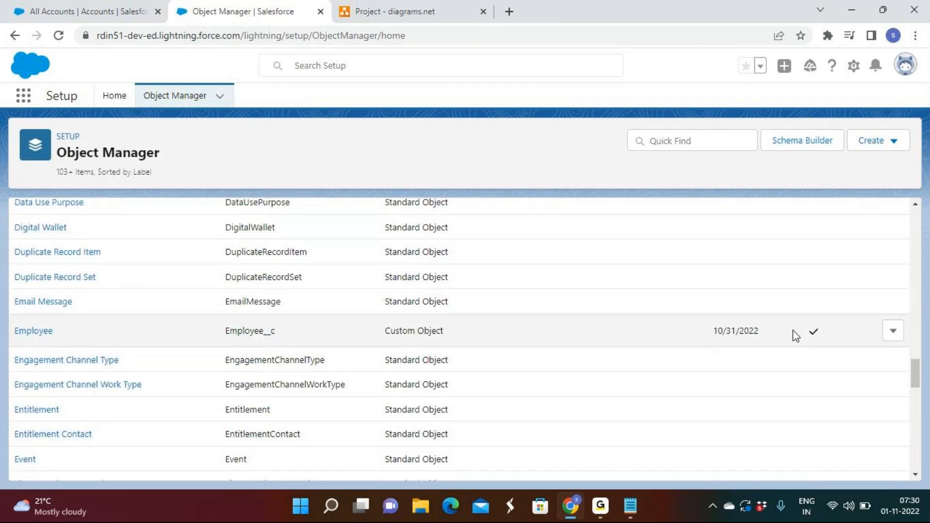
pyautogui.click(893, 332)
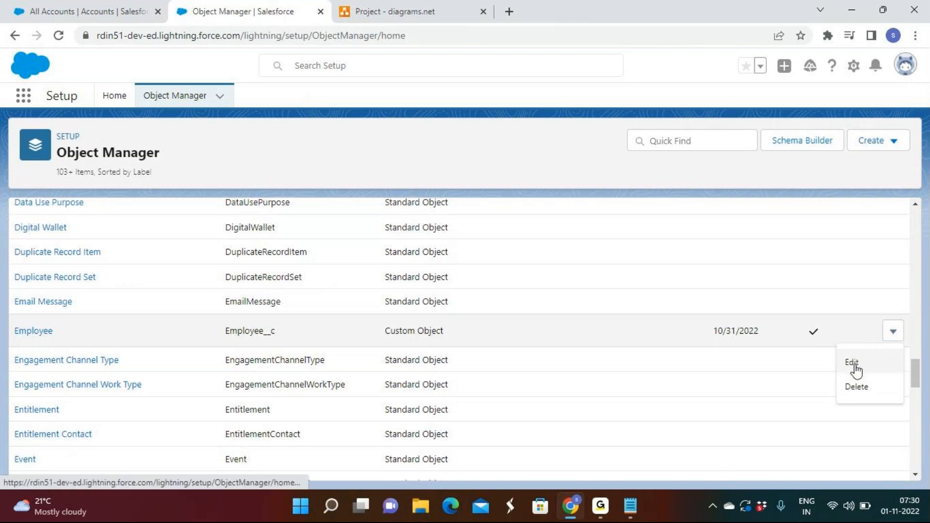
pyautogui.click(374, 168)
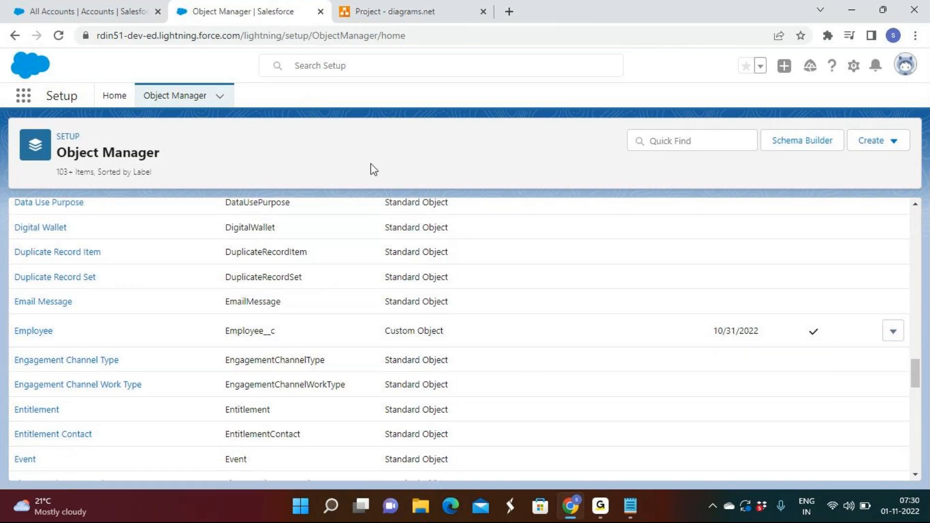
pyautogui.click(608, 507)
pyautogui.click(608, 507)
pyautogui.click(601, 507)
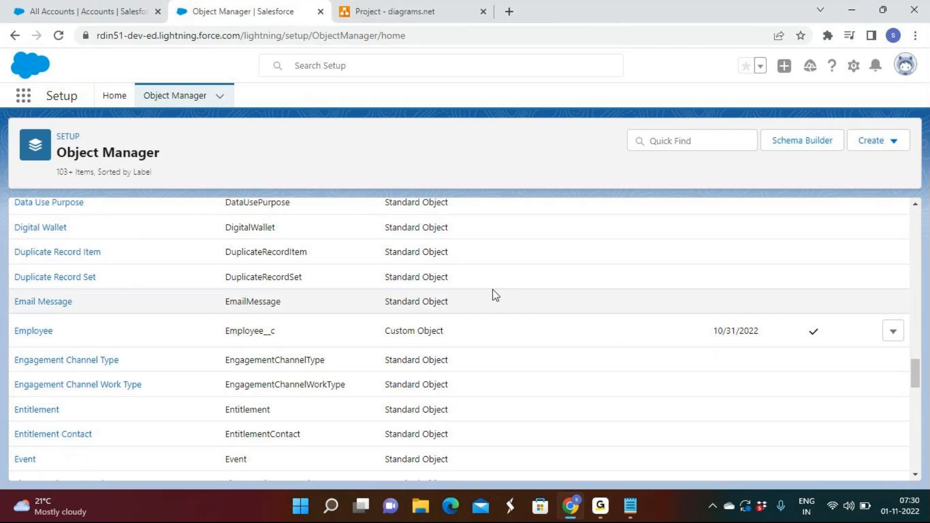
# Step: Switch to the Rd Sales App and reload it to check which object tabs its navigation bar offers
pyautogui.scroll(20, 495, 294)
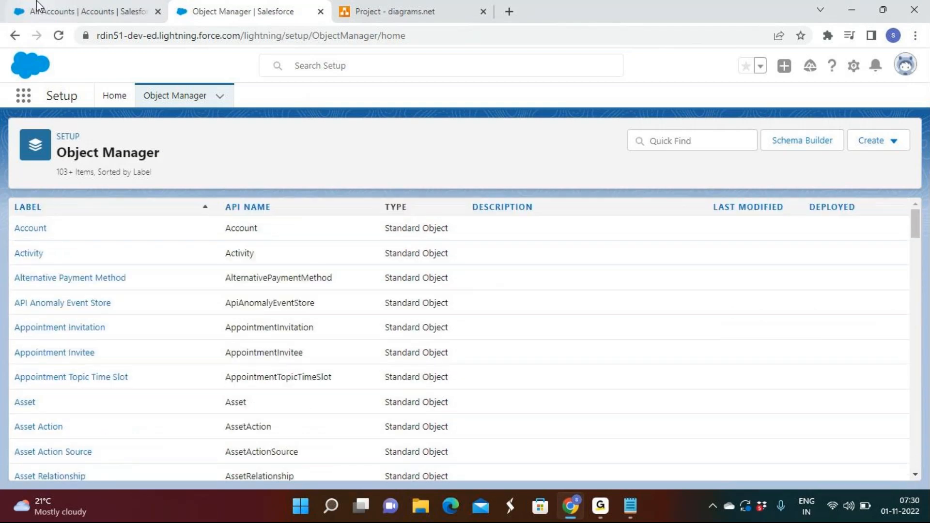
pyautogui.click(37, 10)
pyautogui.click(64, 36)
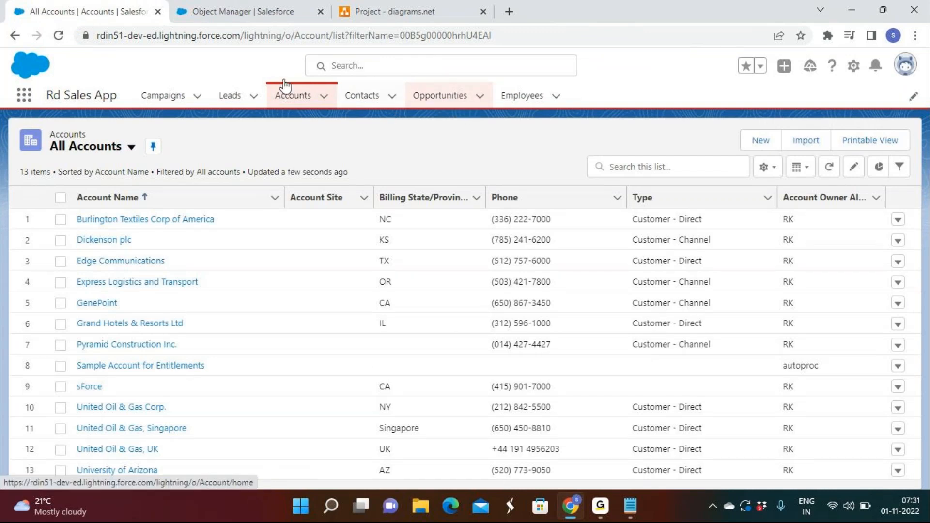
# Step: Open a blank custom object form from Object Manager and try the Launch New Custom Tab Wizard option
pyautogui.click(232, 11)
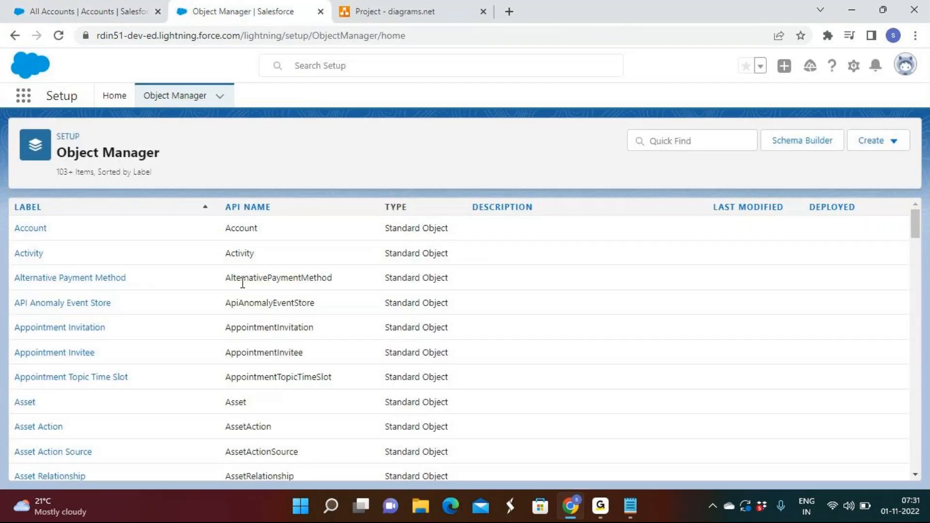
pyautogui.click(892, 142)
pyautogui.click(808, 184)
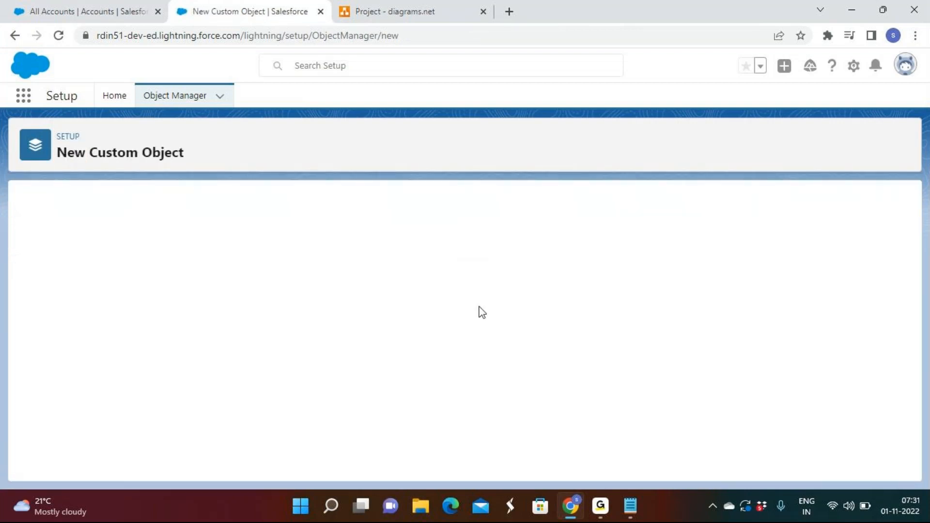
pyautogui.scroll(-10, 445, 329)
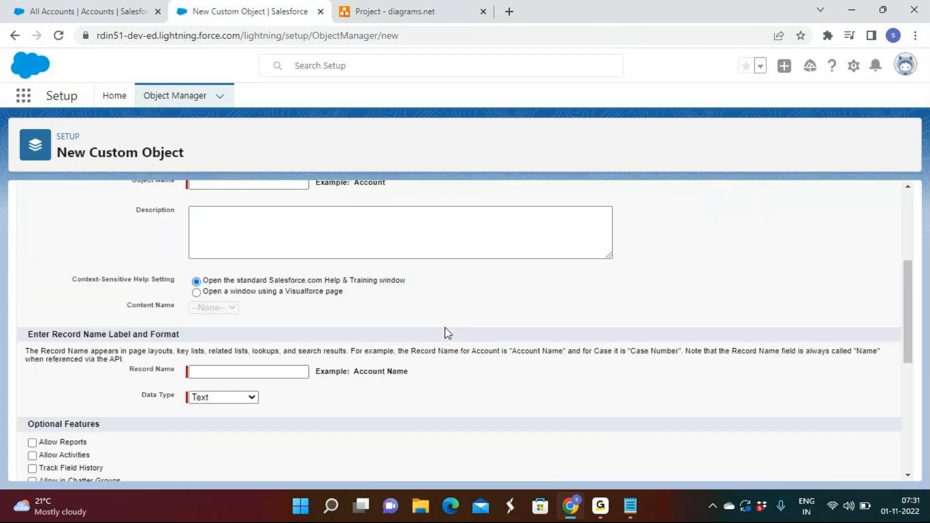
pyautogui.scroll(-1, 444, 330)
pyautogui.click(170, 432)
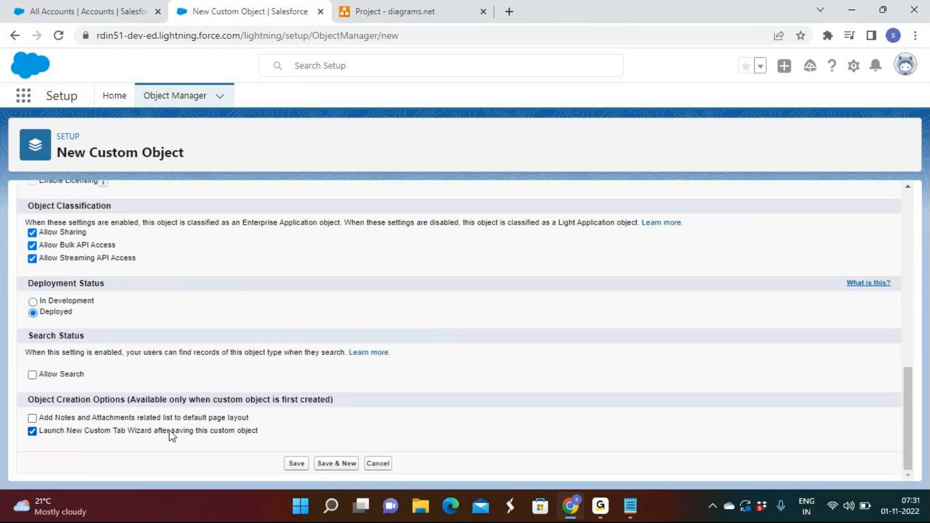
pyautogui.doubleClick(170, 430)
# Step: Search Setup for "tab" from Setup Home and open the Tabs page
pyautogui.click(64, 136)
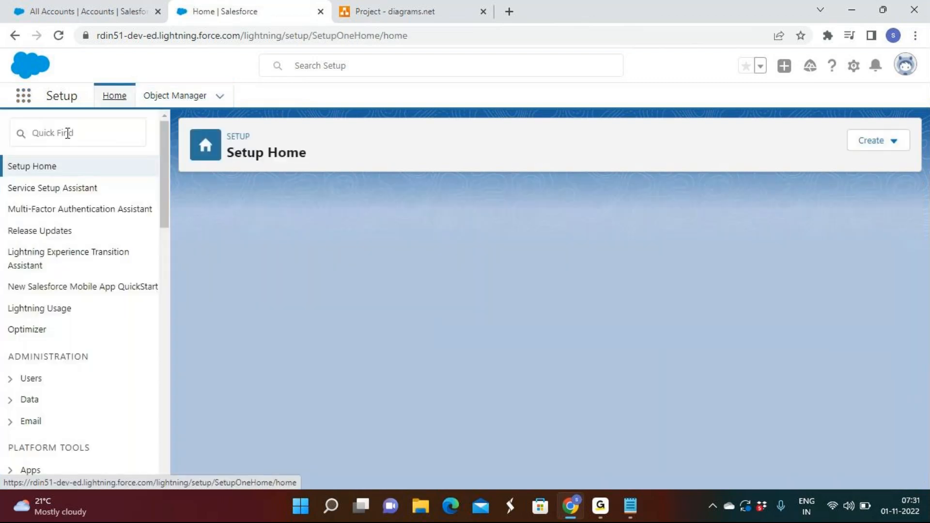
pyautogui.click(68, 137)
pyautogui.write('ta')
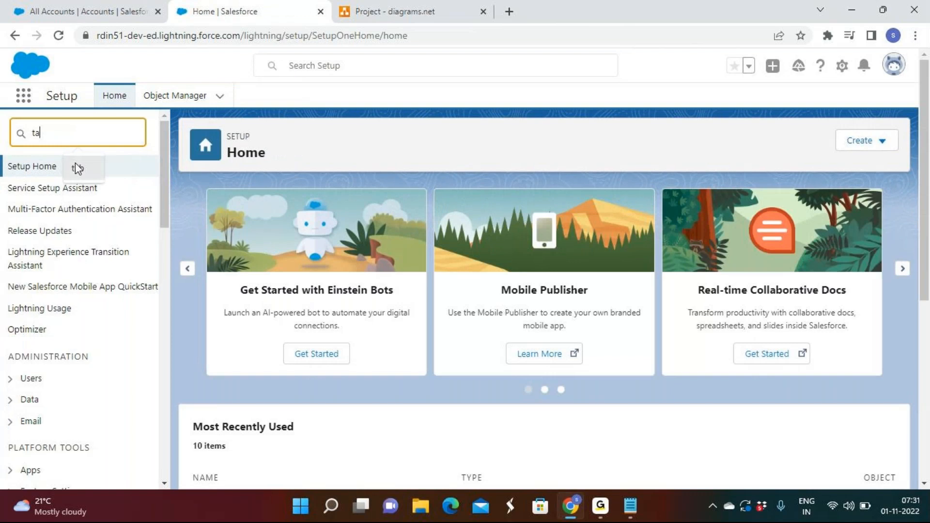
pyautogui.write('b')
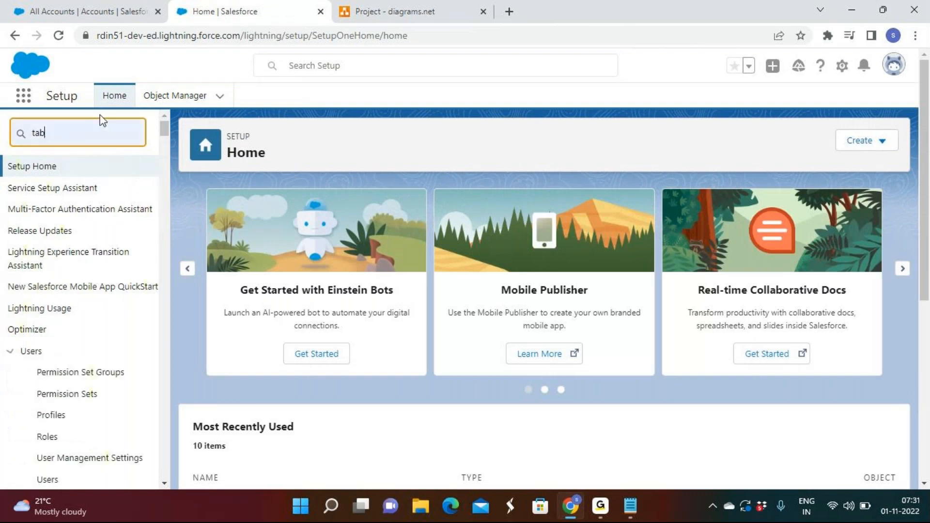
pyautogui.click(50, 212)
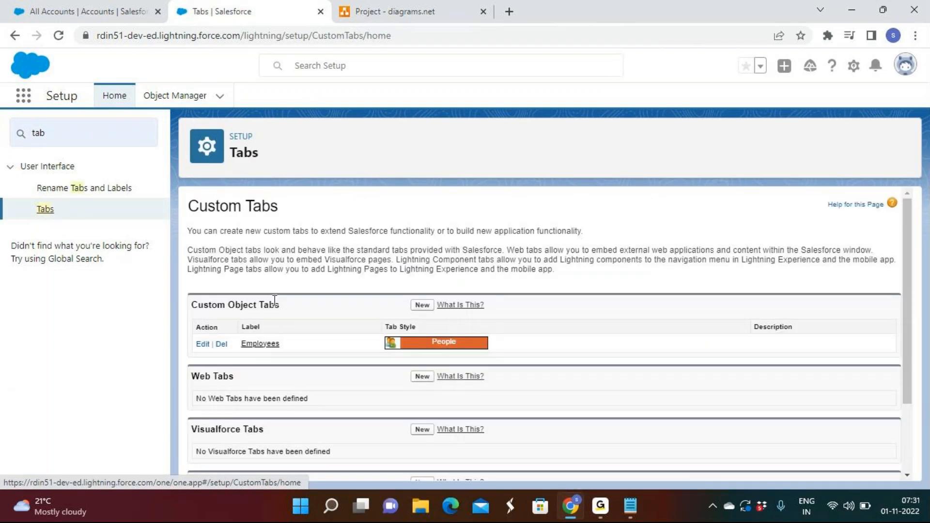
# Step: Start a new custom object tab and choose Bill as its object
pyautogui.moveTo(281, 307); pyautogui.dragTo(193, 312)
pyautogui.click(319, 318)
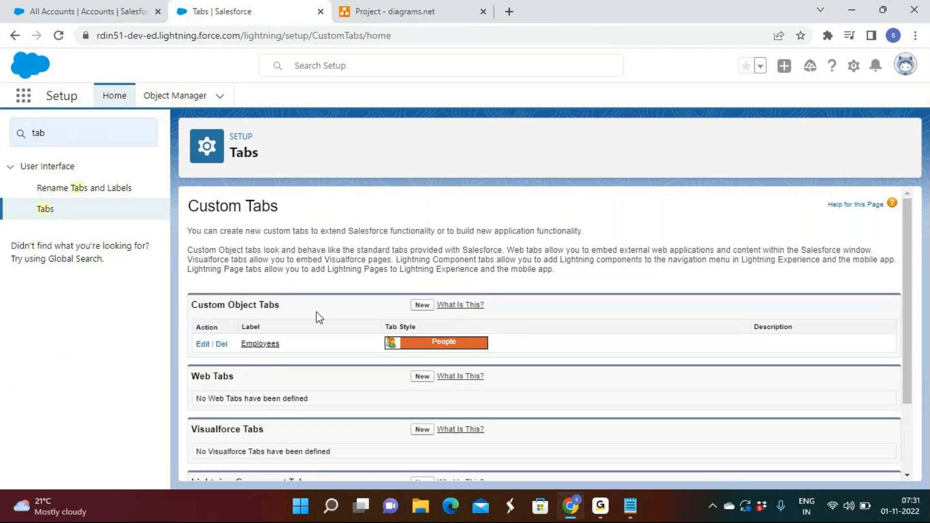
pyautogui.click(422, 305)
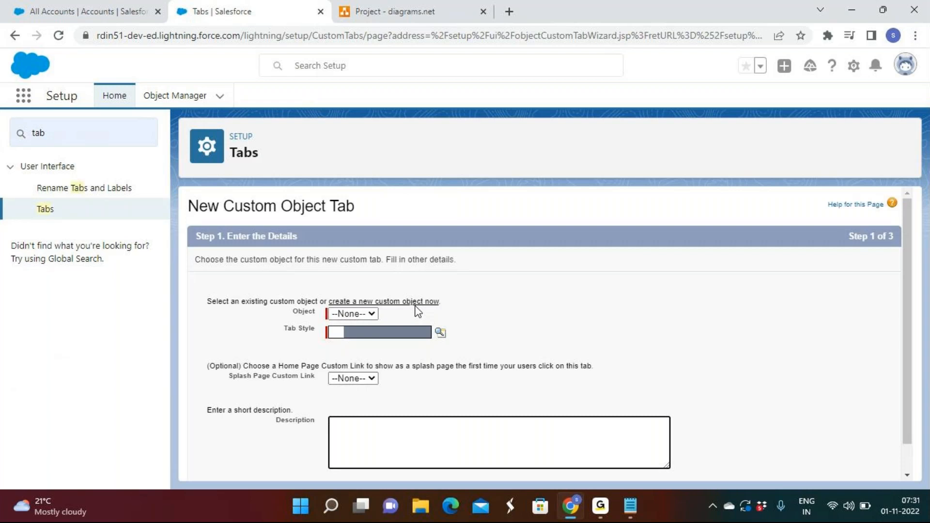
pyautogui.click(341, 314)
pyautogui.click(334, 338)
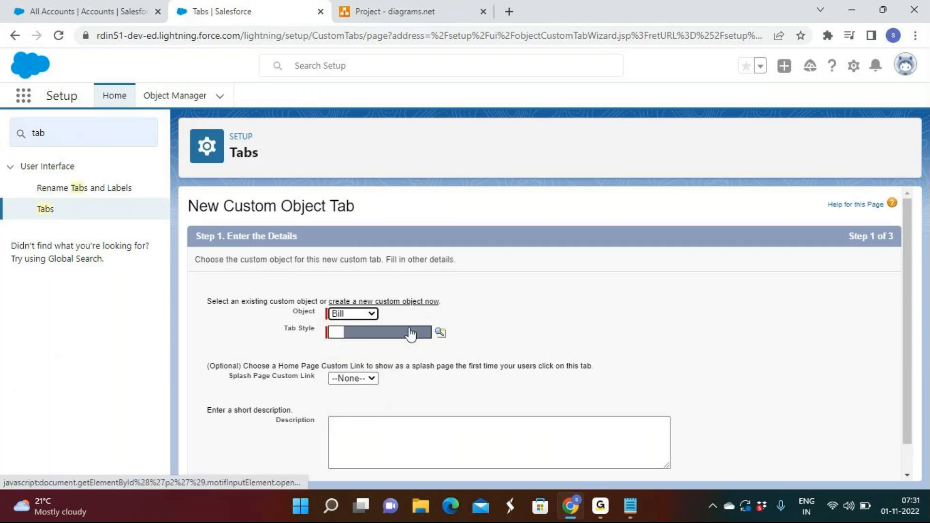
# Step: Give the Bill tab the Books style and accept Default On visibility for all profiles
pyautogui.click(441, 334)
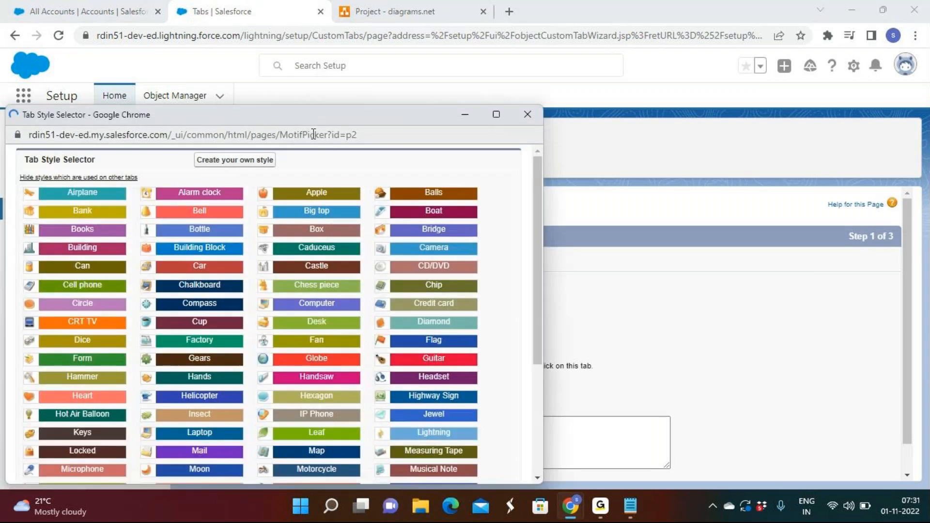
pyautogui.click(82, 229)
pyautogui.scroll(-1, 734, 296)
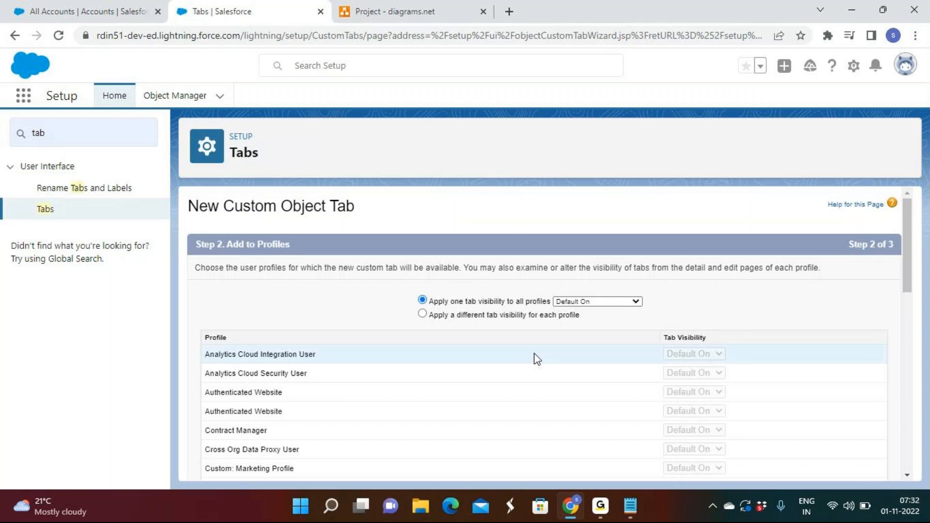
pyautogui.scroll(-10, 535, 359)
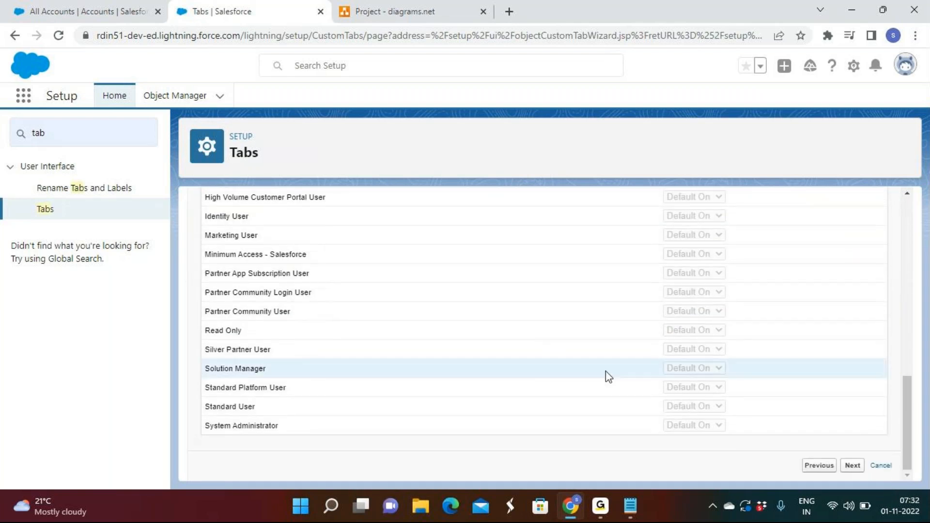
pyautogui.click(854, 466)
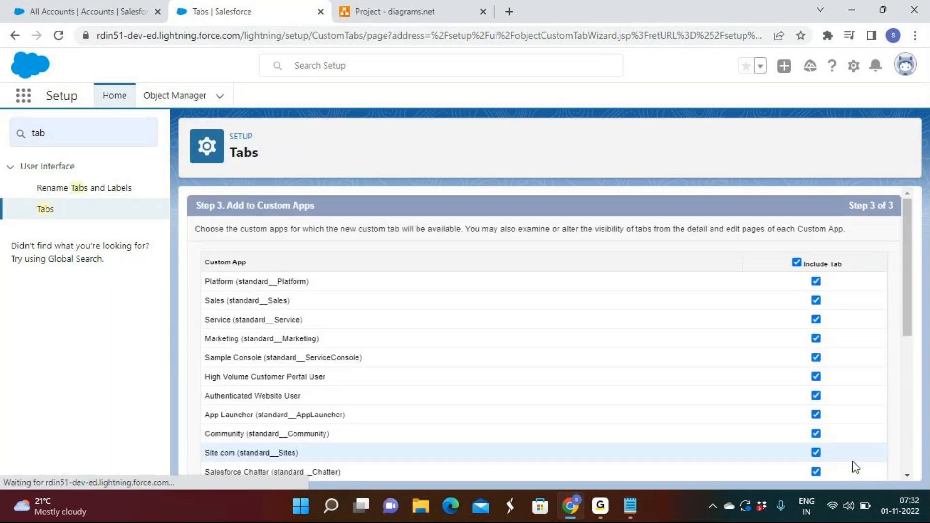
# Step: Include the Bill tab only in the Rd Sales App and save it
pyautogui.click(797, 263)
pyautogui.scroll(-10, 814, 333)
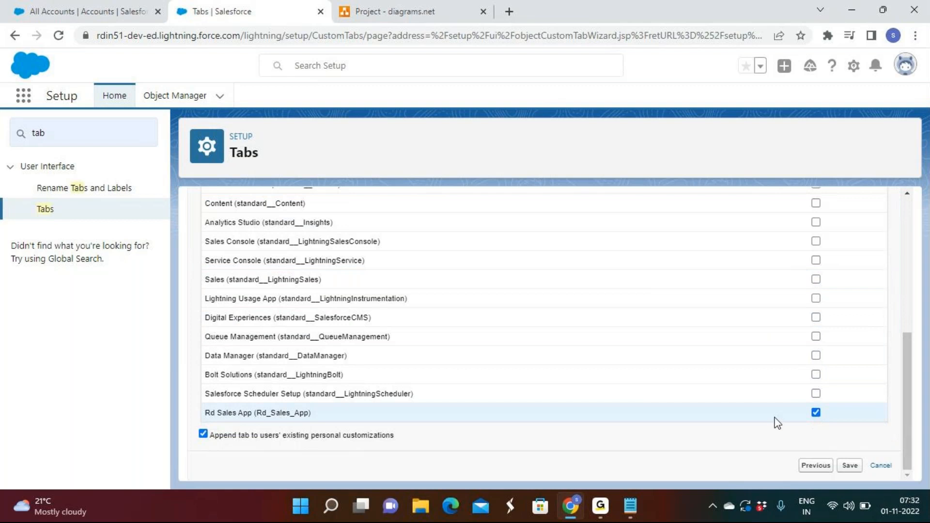
pyautogui.scroll(5, 709, 372)
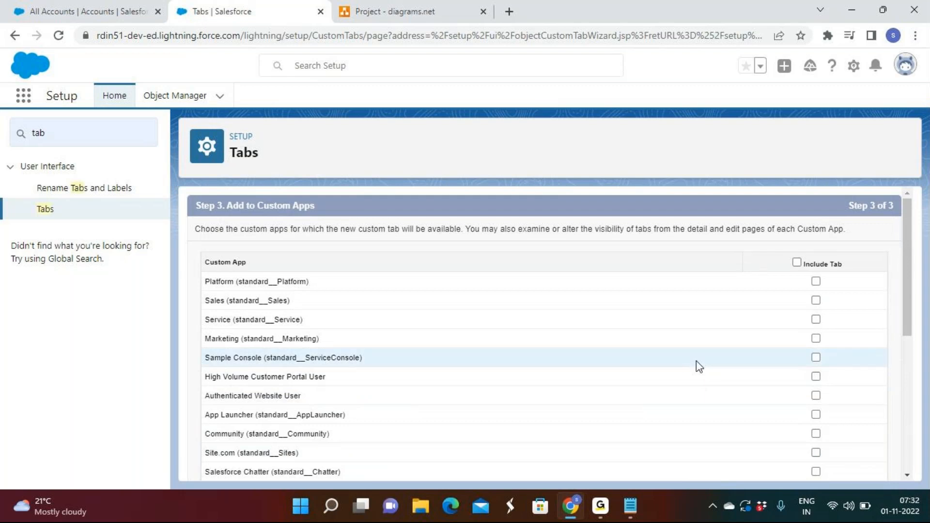
pyautogui.scroll(-8, 696, 361)
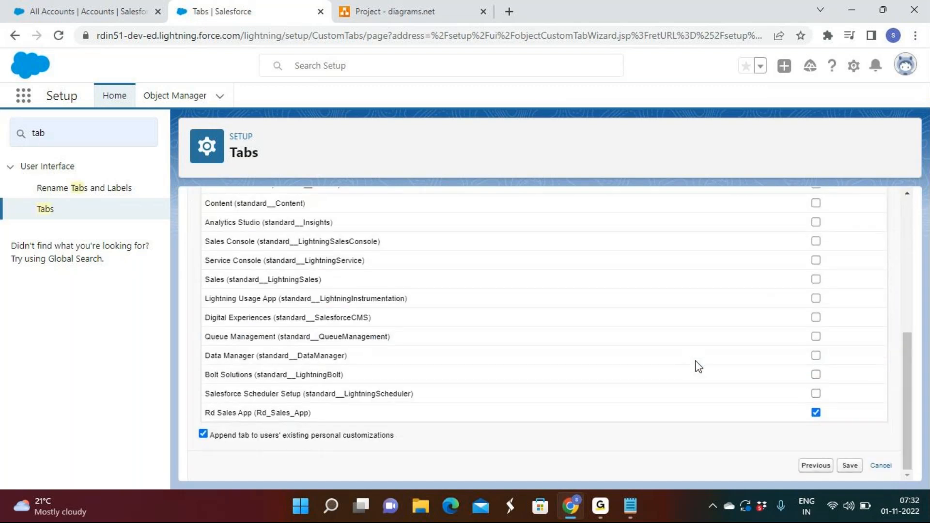
pyautogui.click(851, 466)
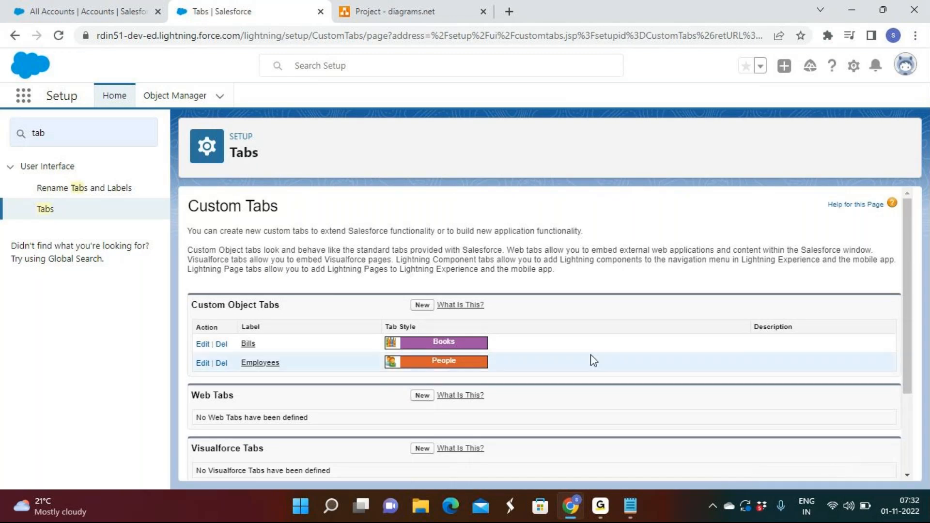
# Step: Start a new custom object tab for the product object with the Compass tab style
pyautogui.click(422, 305)
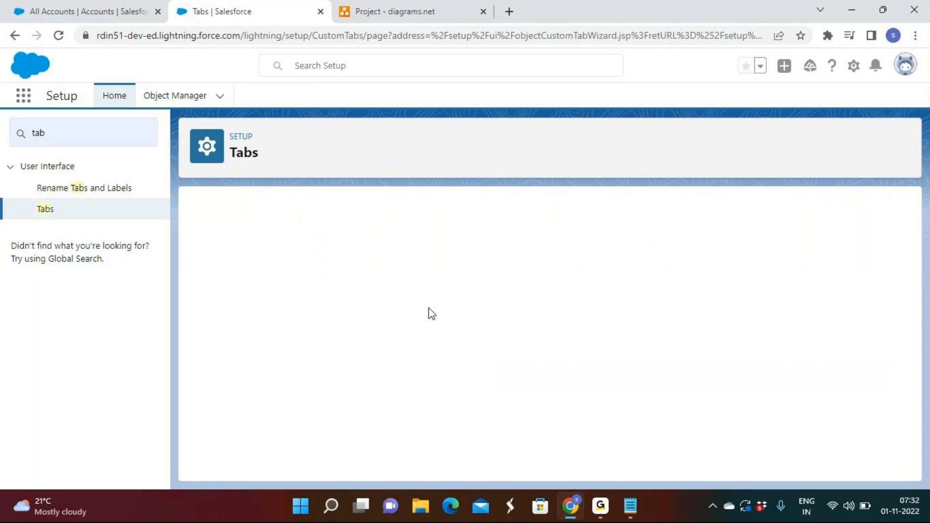
pyautogui.click(352, 314)
pyautogui.click(350, 338)
pyautogui.click(440, 333)
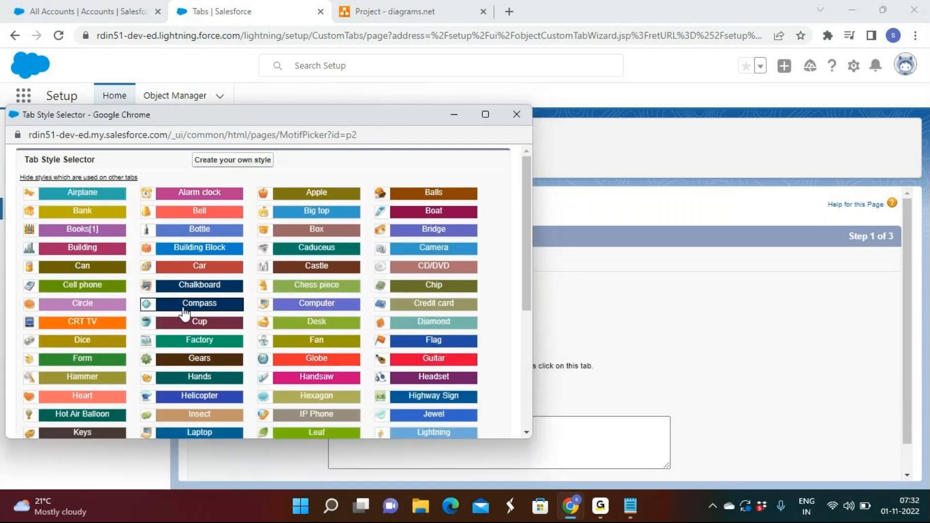
pyautogui.click(184, 309)
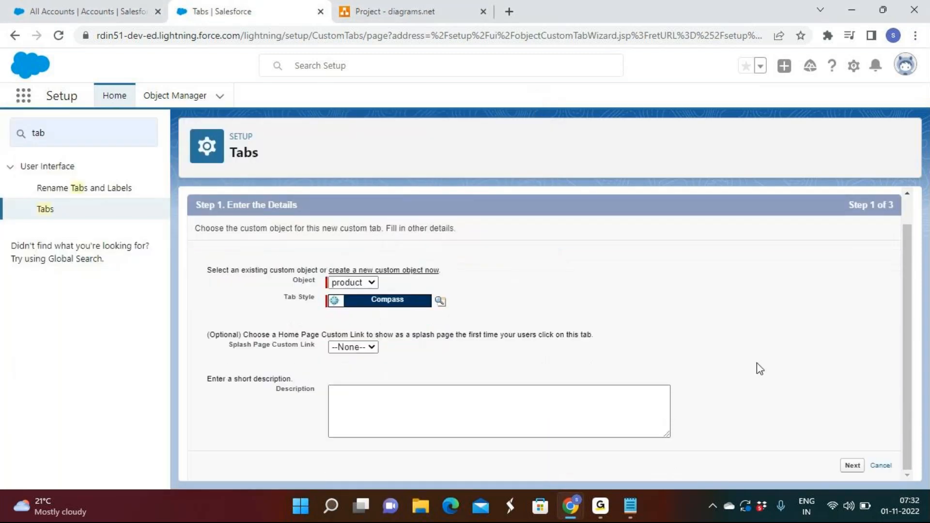
pyautogui.click(852, 466)
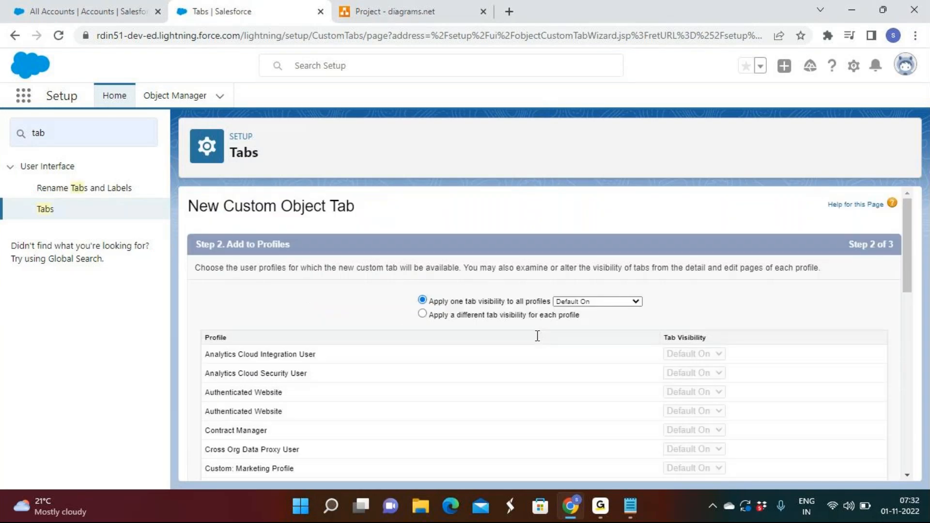
# Step: Accept default profile visibility for the product tab, include it only in the Rd Sales App, and save it
pyautogui.scroll(-10, 611, 323)
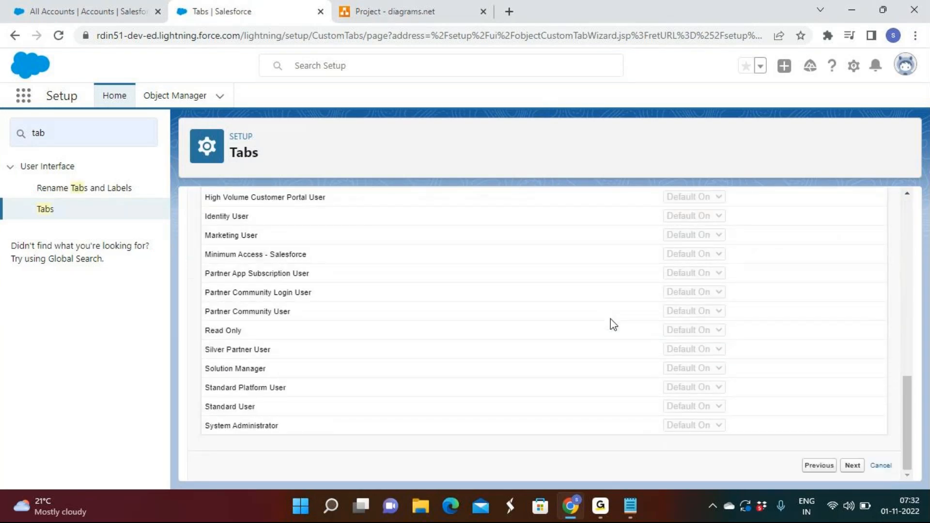
pyautogui.click(852, 466)
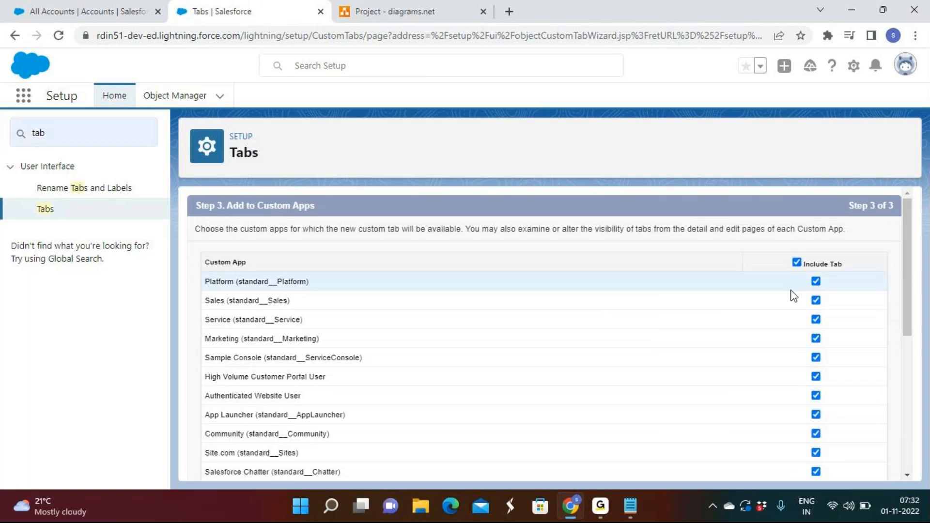
pyautogui.click(797, 263)
pyautogui.scroll(-6, 820, 374)
pyautogui.click(816, 428)
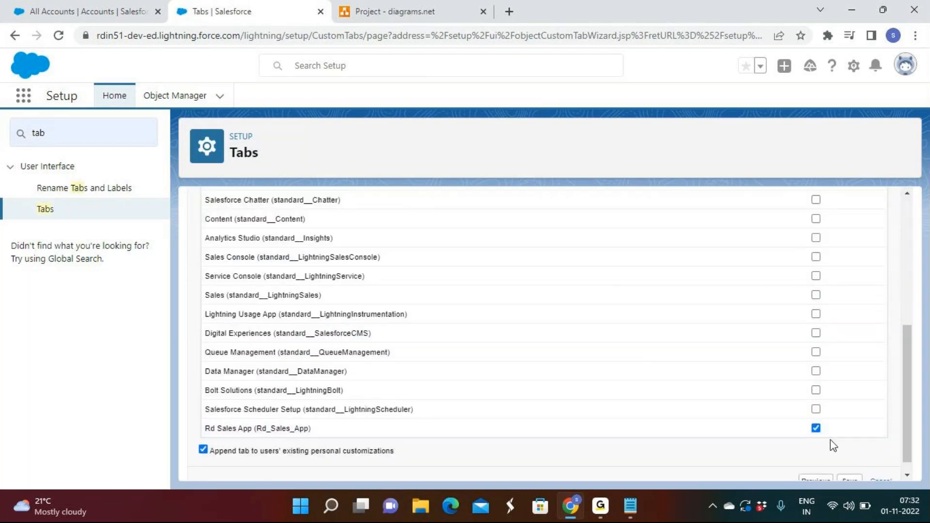
pyautogui.scroll(-1, 848, 472)
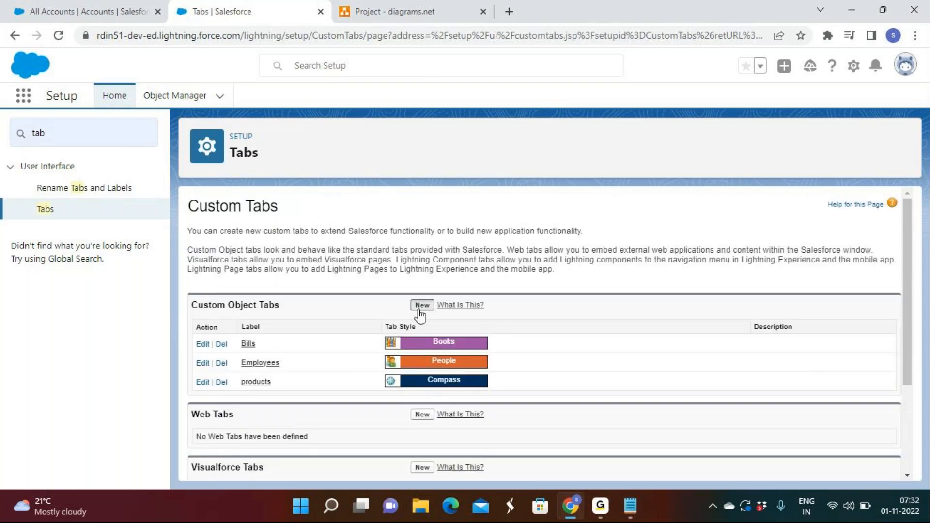
# Step: Start a new custom object tab for the store object with the Chalkboard tab style
pyautogui.click(420, 307)
pyautogui.click(342, 314)
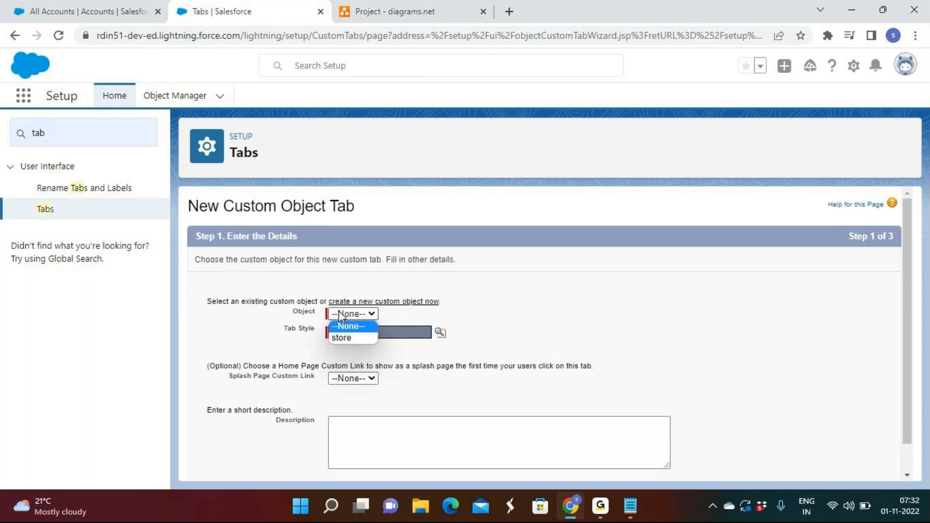
pyautogui.click(347, 336)
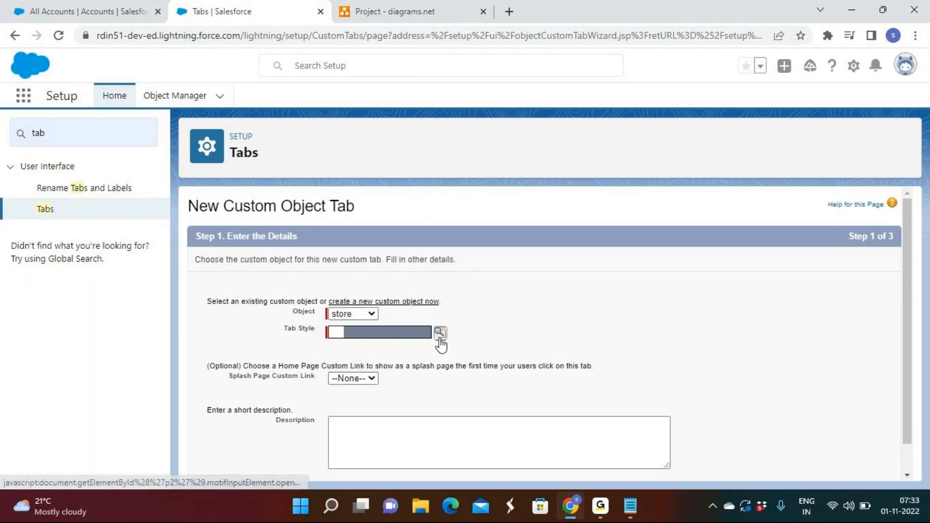
pyautogui.click(440, 333)
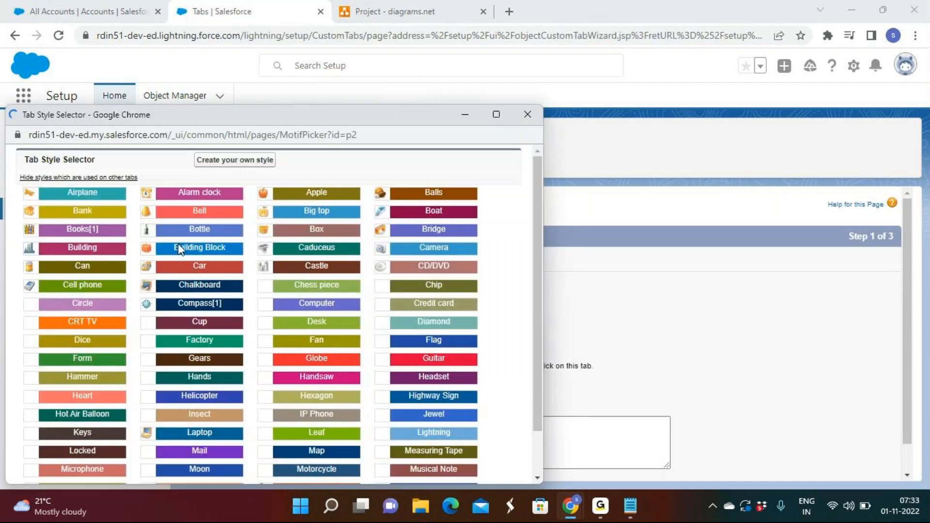
pyautogui.click(191, 285)
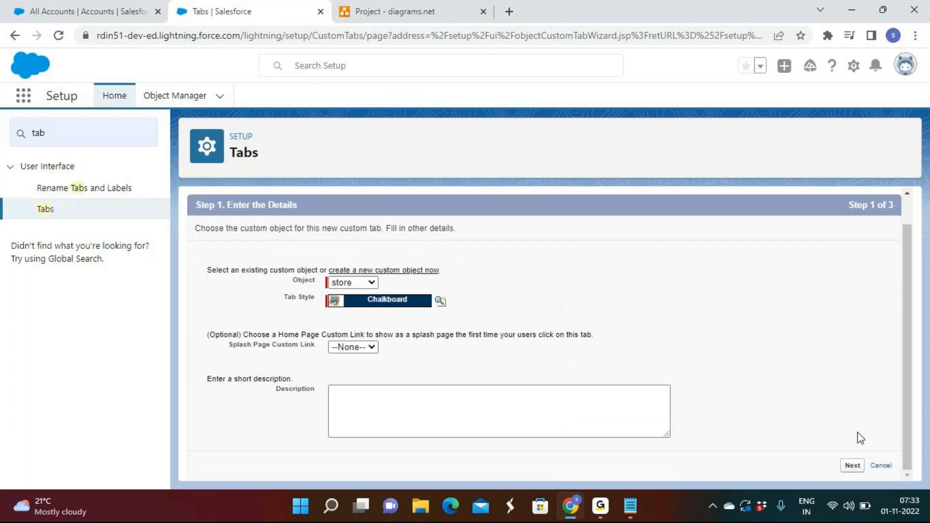
pyautogui.click(858, 466)
# Step: Accept default profile visibility for the store tab, include it only in the Rd Sales App, and save it
pyautogui.scroll(-10, 692, 339)
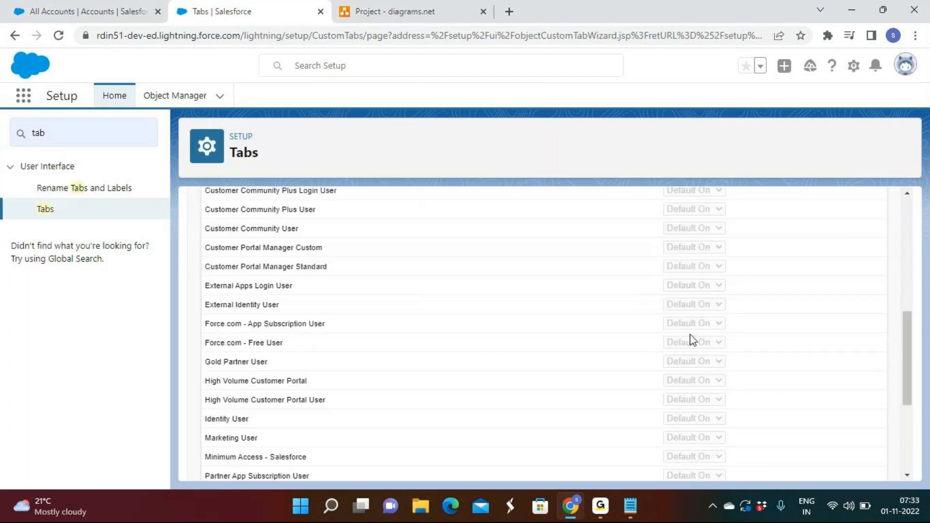
pyautogui.click(854, 465)
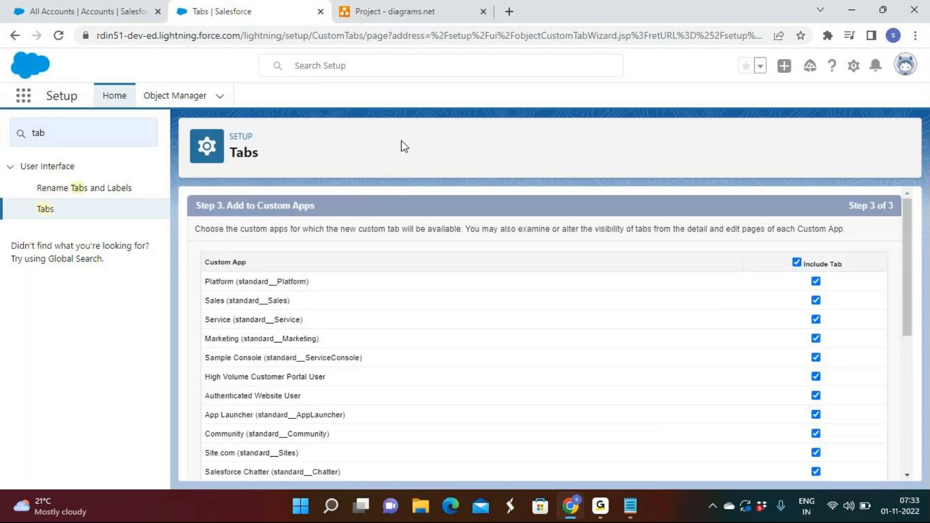
pyautogui.click(798, 262)
pyautogui.scroll(-10, 800, 269)
pyautogui.click(817, 414)
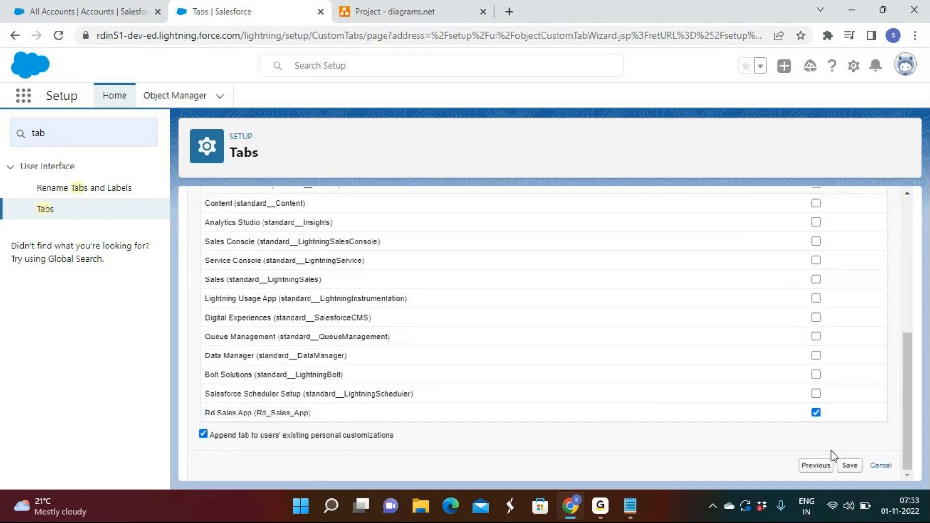
pyautogui.click(850, 466)
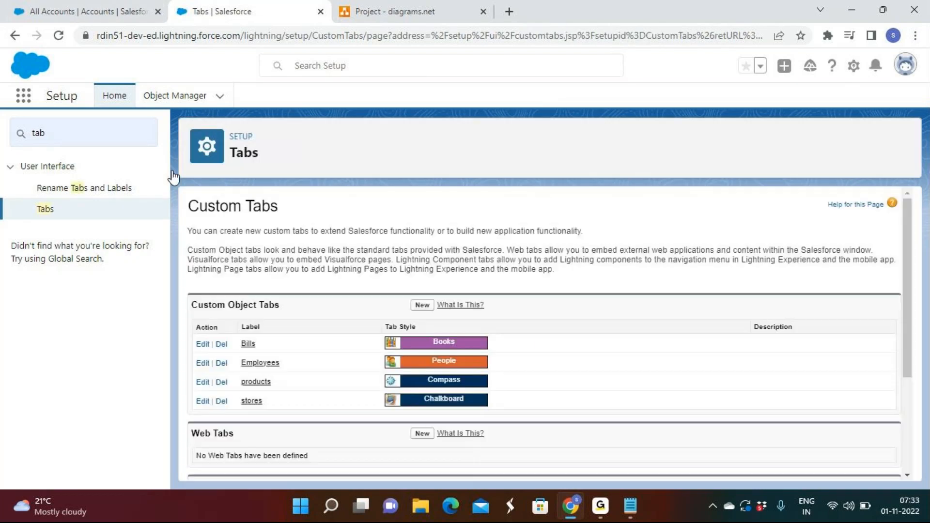
# Step: Return to the Rd Sales App accounts page and reload it to check its navigation bar for the new object tabs
pyautogui.click(97, 21)
pyautogui.click(60, 36)
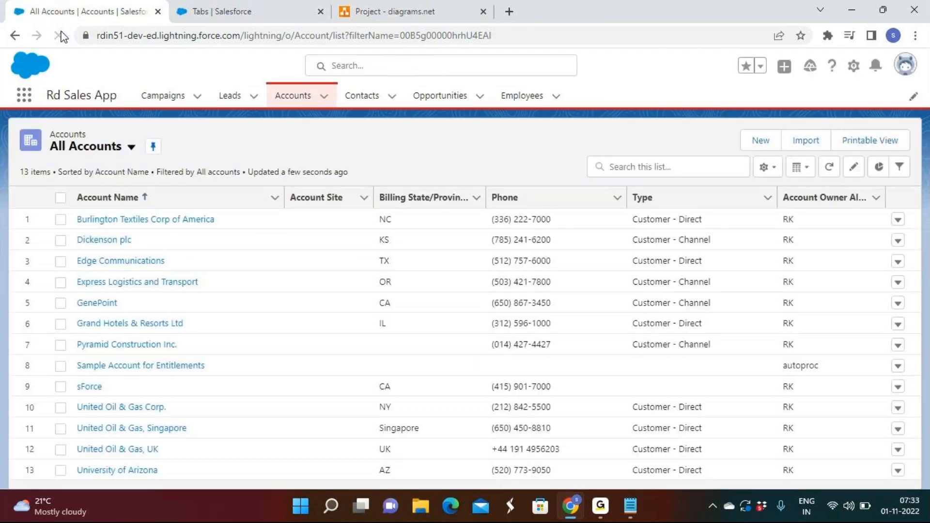
pyautogui.click(60, 35)
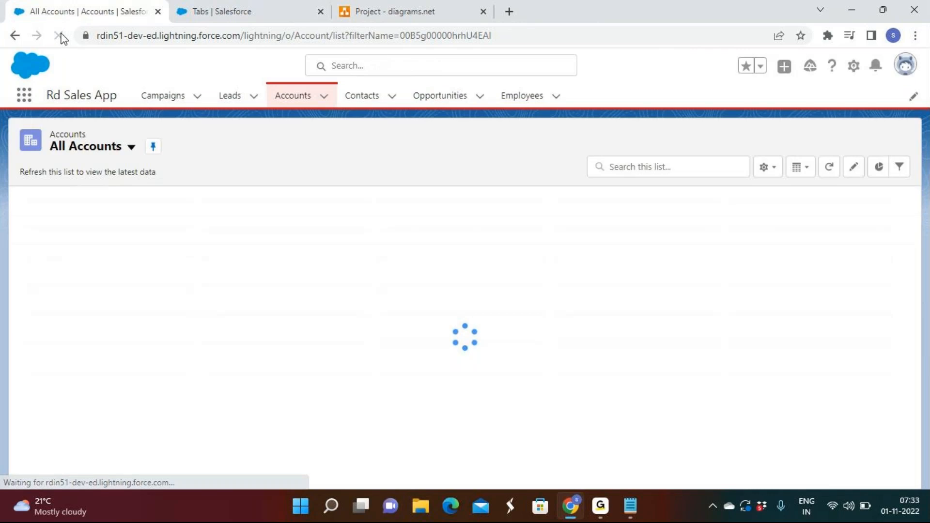
pyautogui.click(595, 508)
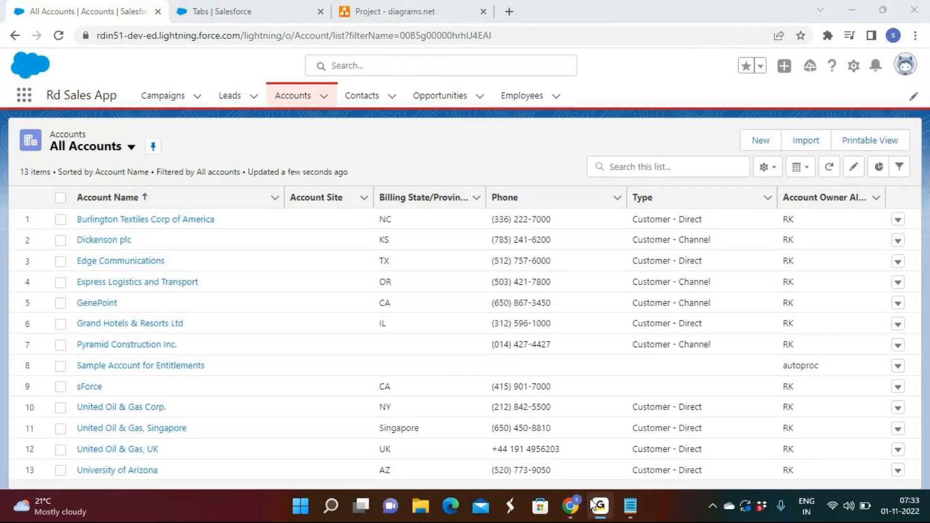
pyautogui.click(571, 507)
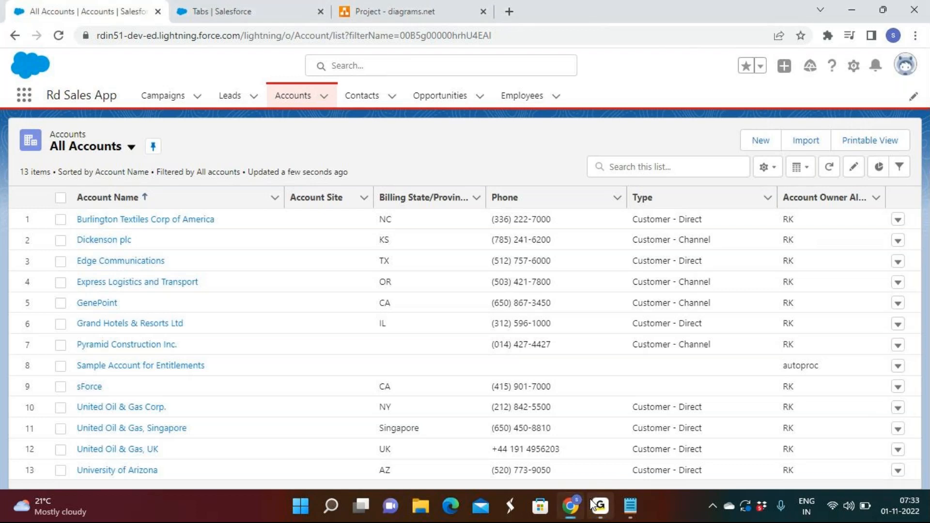
pyautogui.click(64, 42)
pyautogui.click(60, 36)
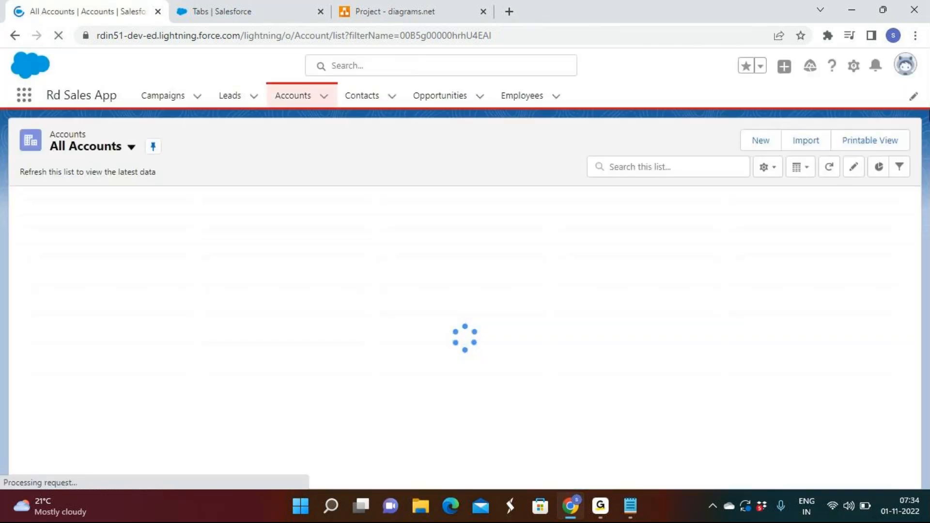
# Step: Log out of Salesforce and log back in with the saved credentials
pyautogui.click(901, 71)
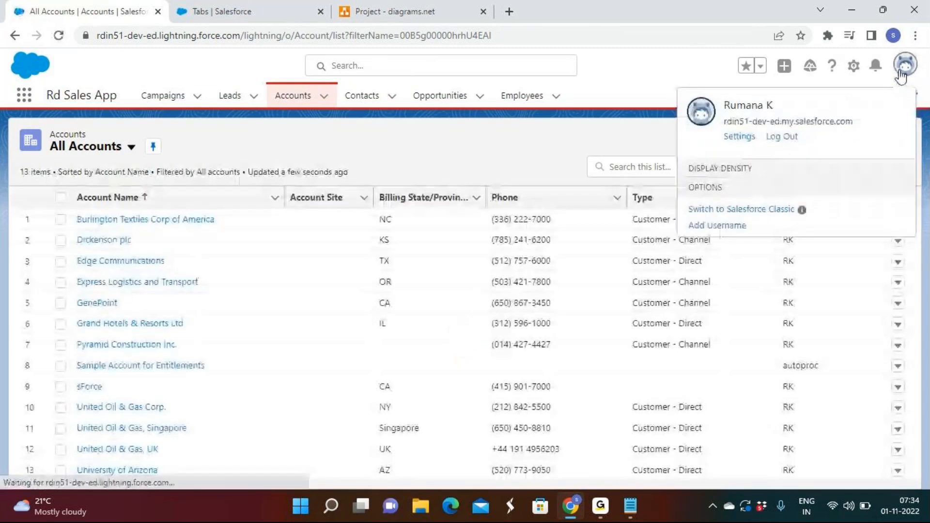
pyautogui.click(786, 138)
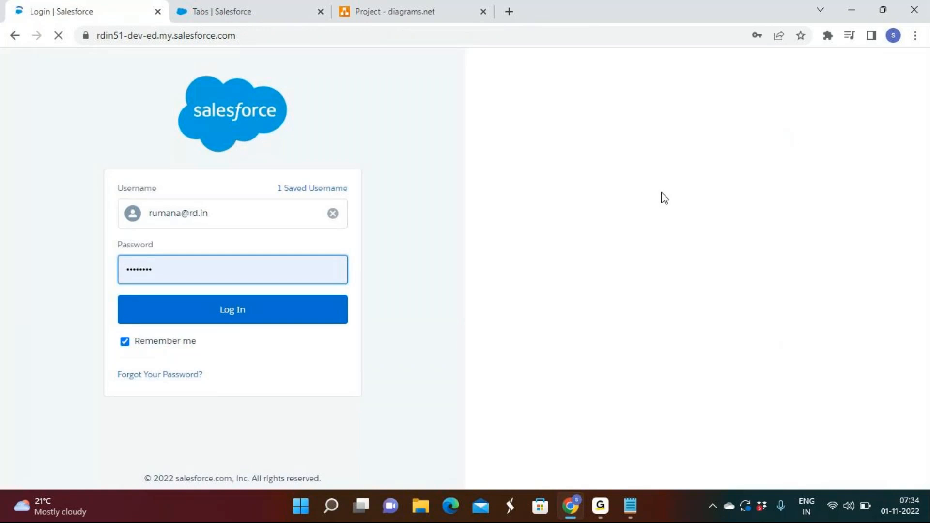
pyautogui.click(273, 320)
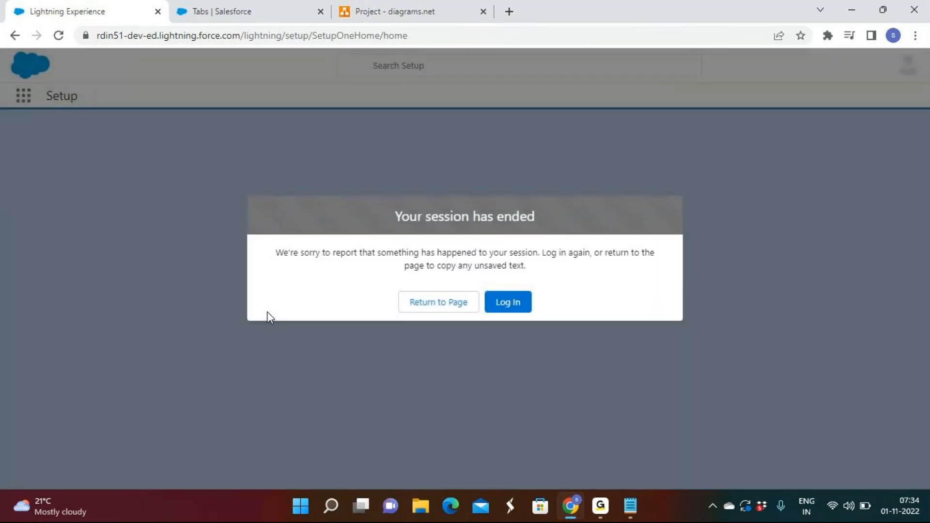
pyautogui.click(508, 310)
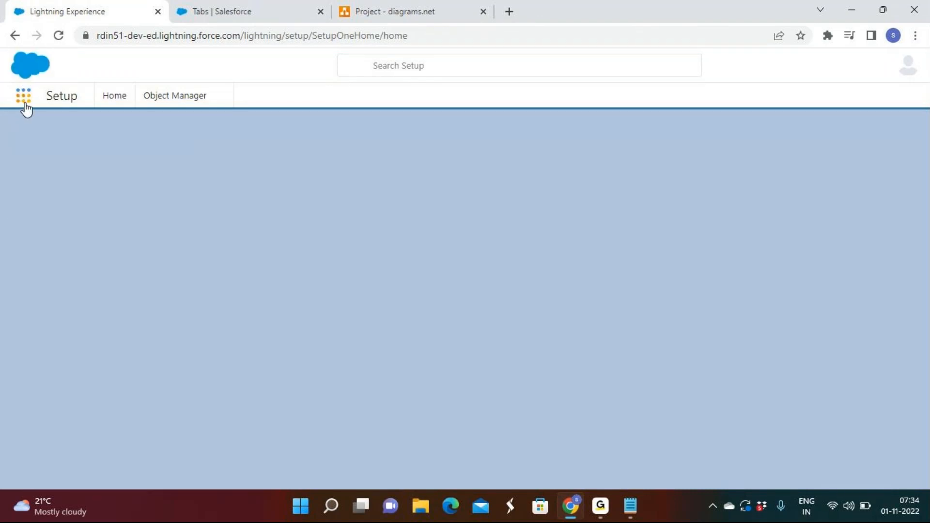
# Step: Reload the Setup home page and open the Rd Sales App from the full list of apps
pyautogui.click(58, 37)
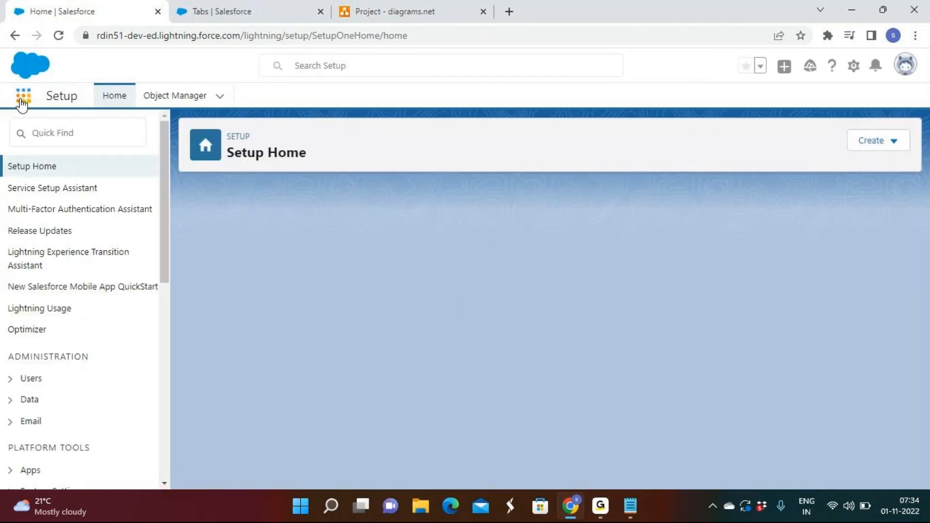
pyautogui.click(21, 100)
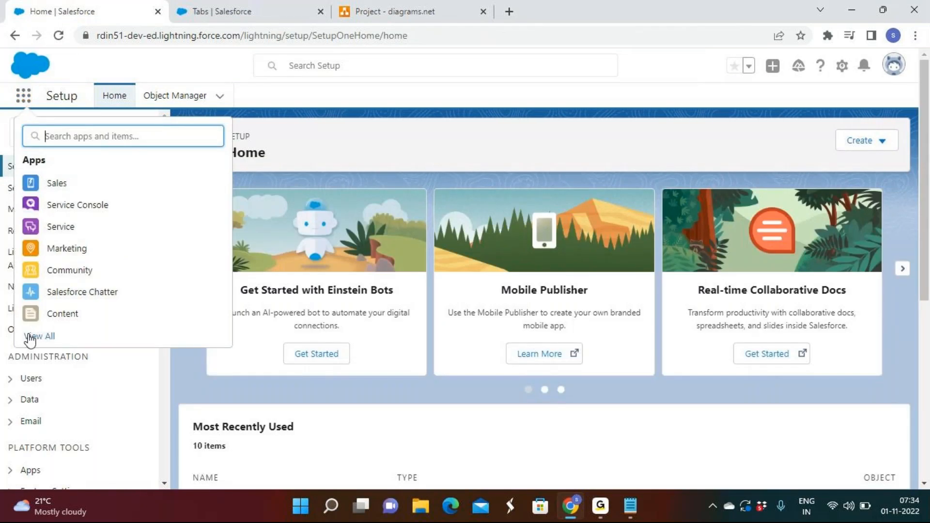
pyautogui.click(465, 246)
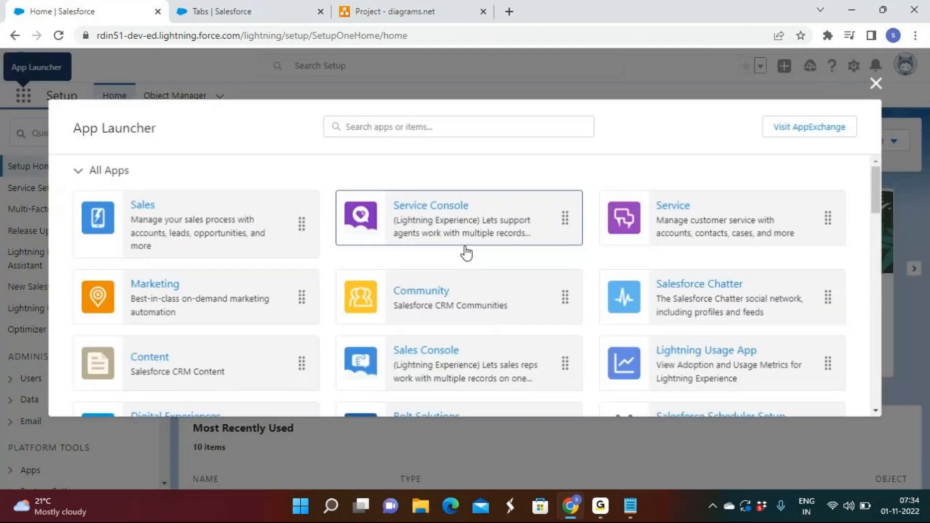
pyautogui.scroll(-3, 466, 247)
pyautogui.scroll(-2, 467, 251)
pyautogui.click(179, 291)
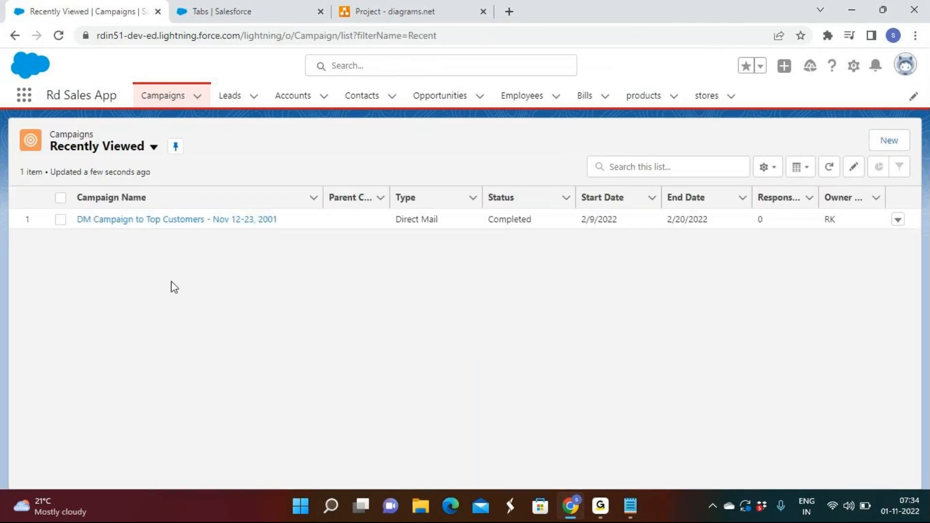
# Step: Check the Employees, Bills, products and stores lists in the Rd Sales App
pyautogui.click(514, 98)
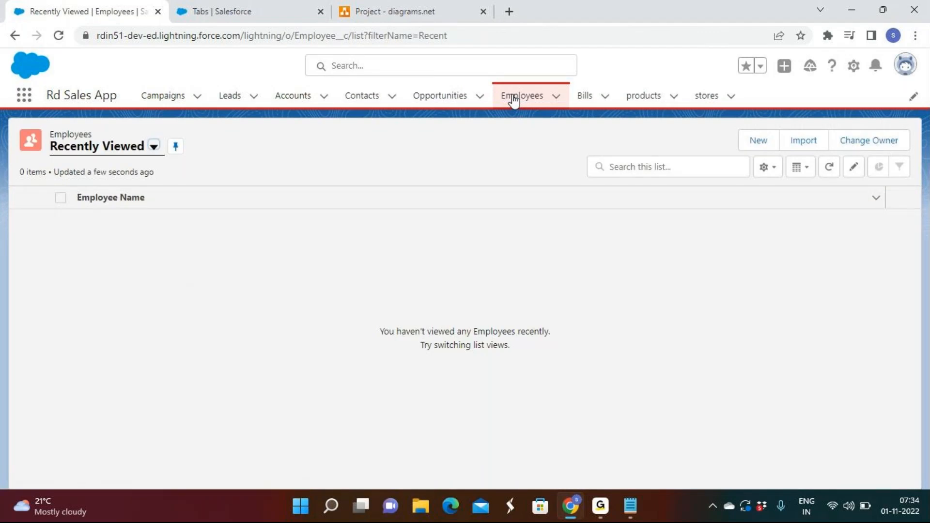
pyautogui.click(592, 102)
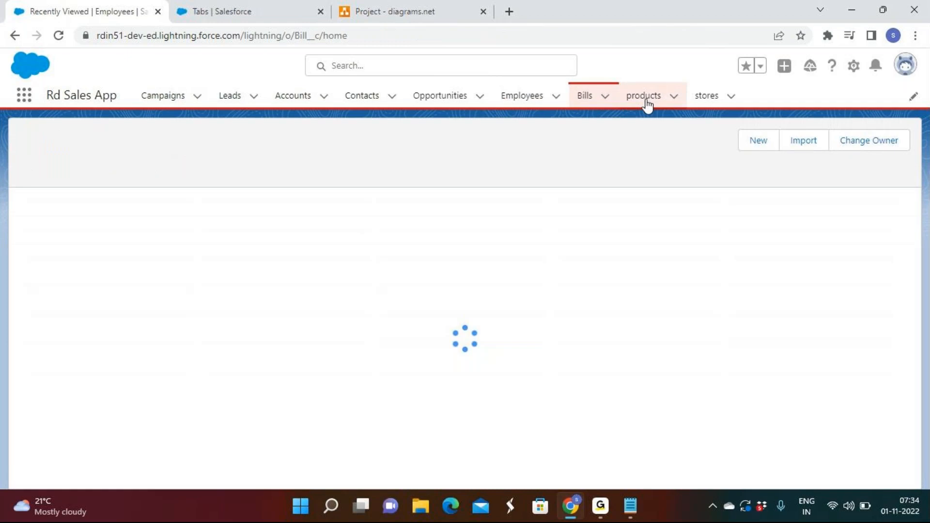
pyautogui.click(647, 103)
pyautogui.click(723, 101)
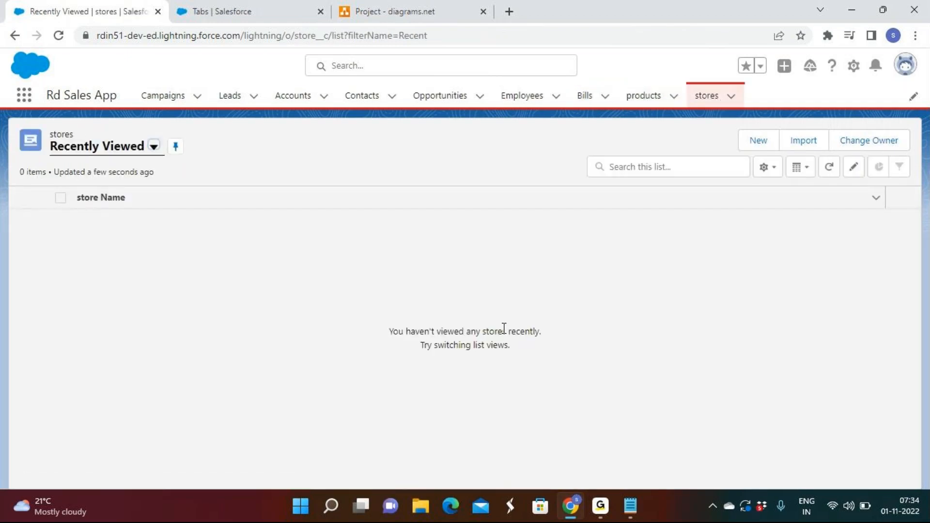
pyautogui.click(601, 507)
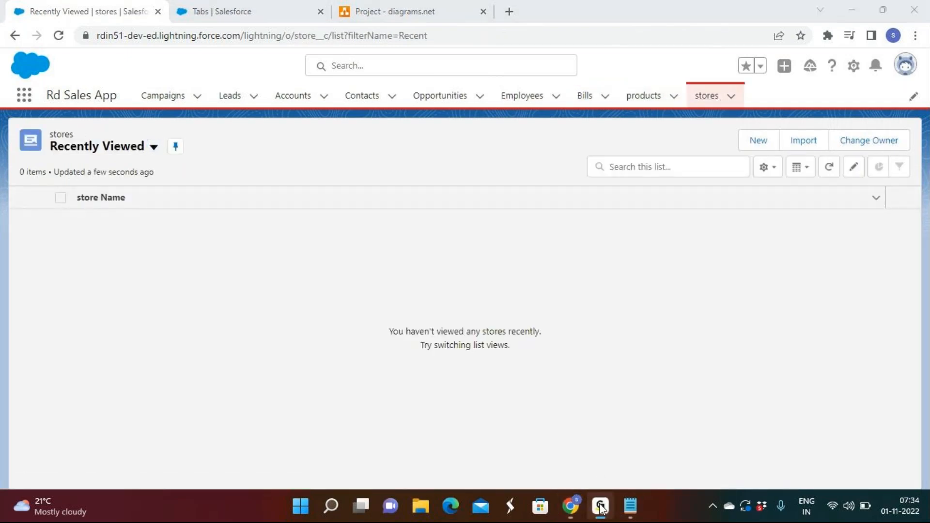
pyautogui.click(601, 507)
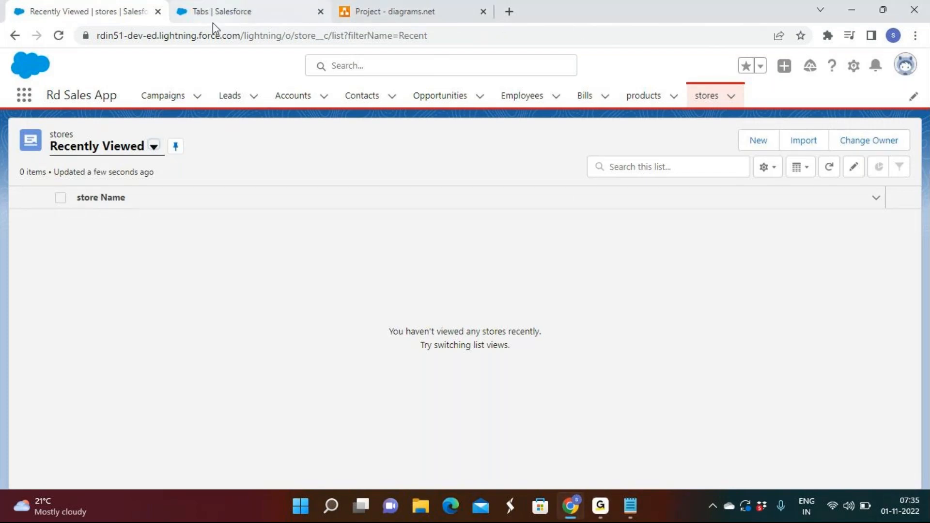
# Step: Examine the fields on the new record form of the Employees list, and close the form without saving
pyautogui.click(536, 103)
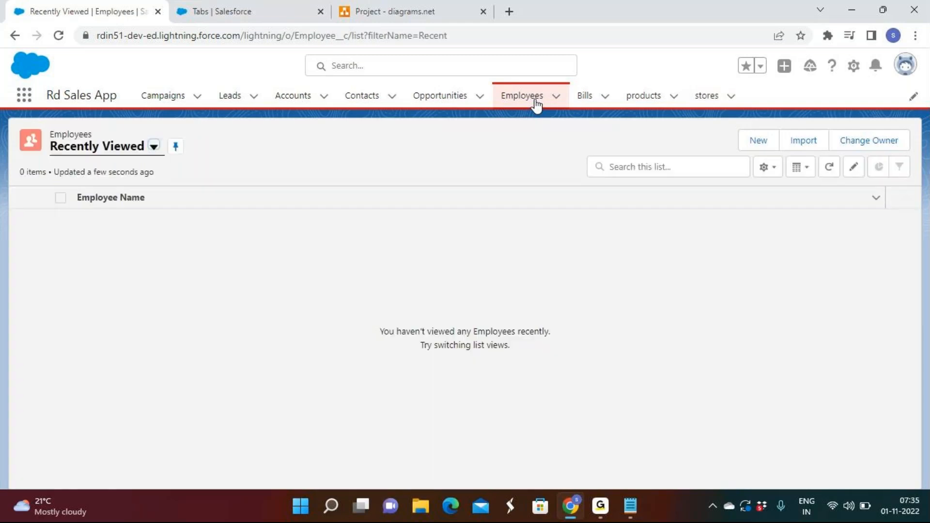
pyautogui.click(766, 146)
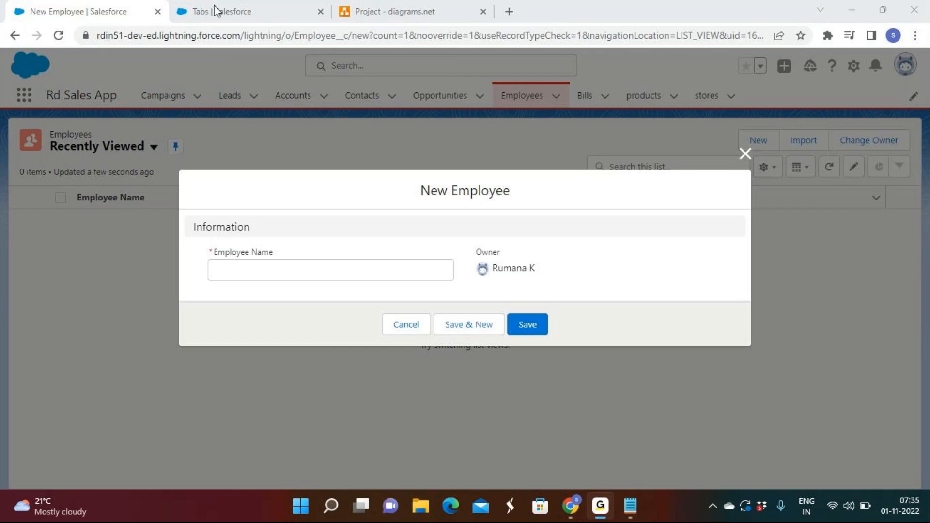
pyautogui.click(853, 9)
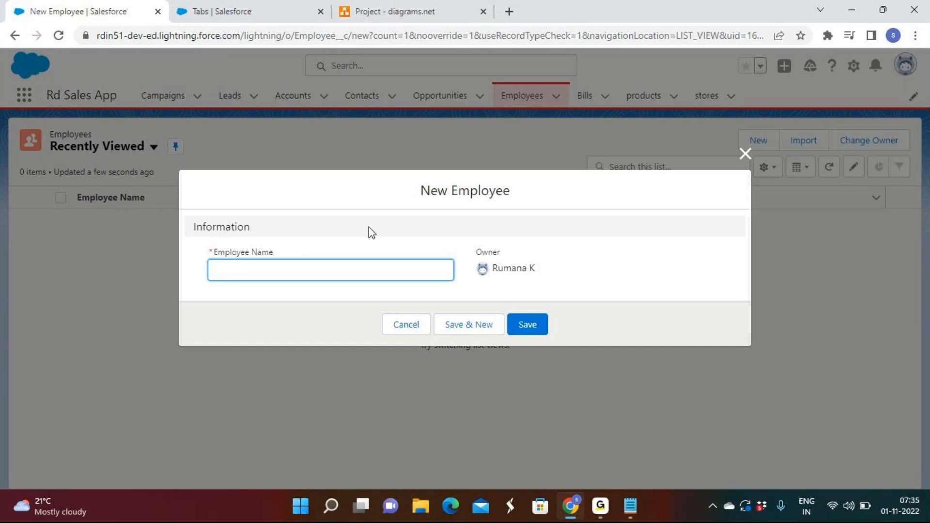
pyautogui.click(745, 154)
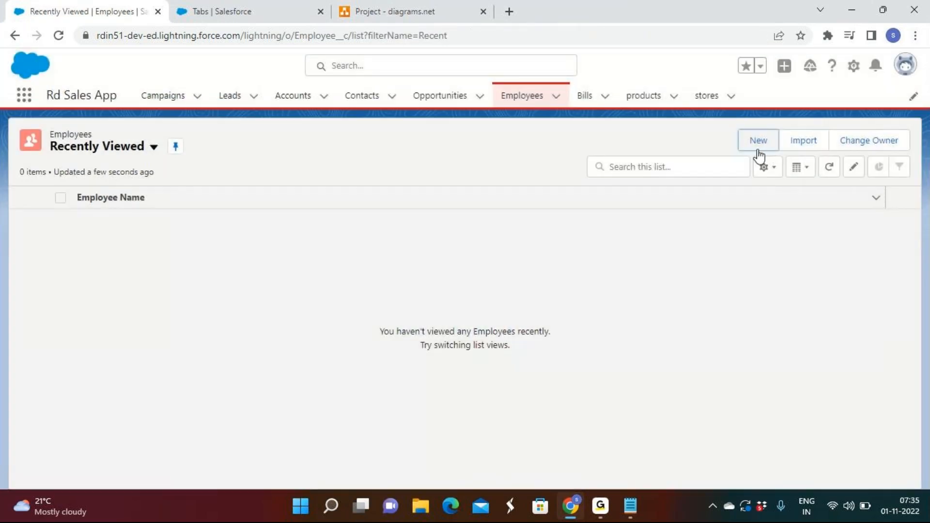
pyautogui.click(758, 150)
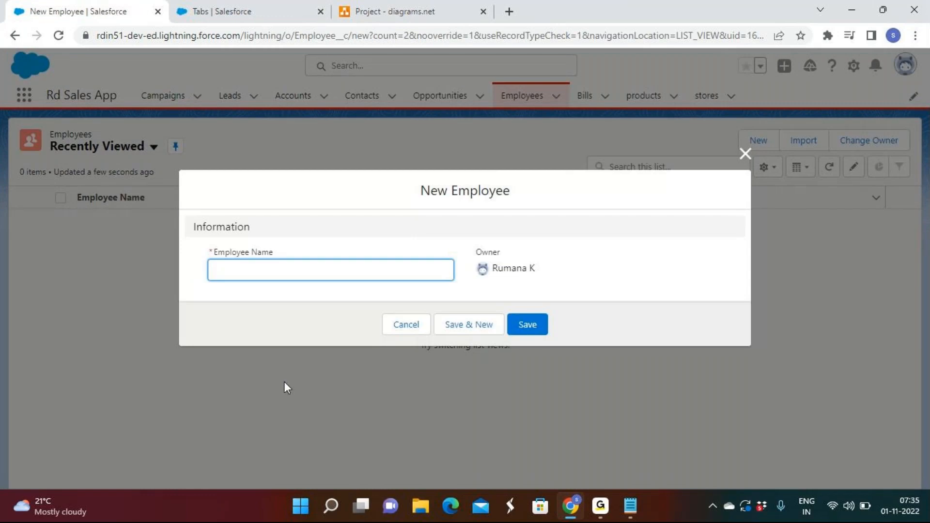
pyautogui.click(218, 255)
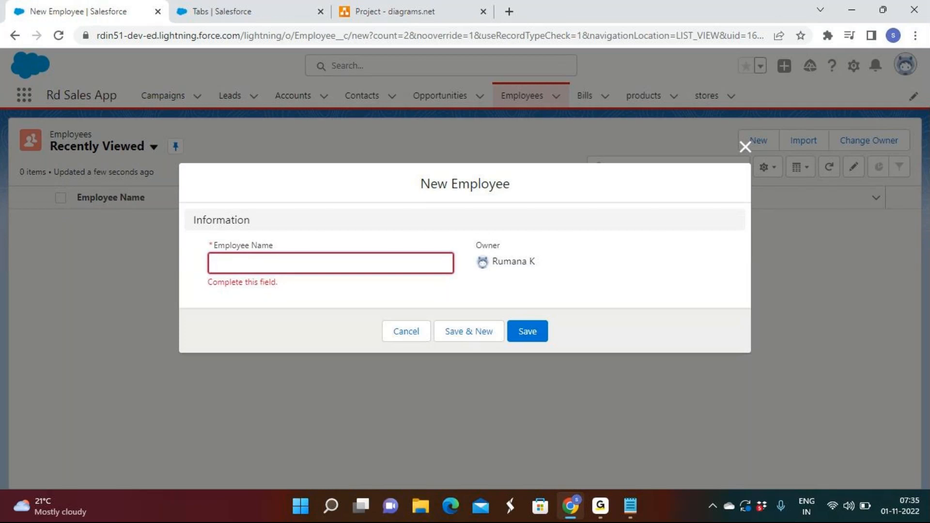
pyautogui.click(603, 509)
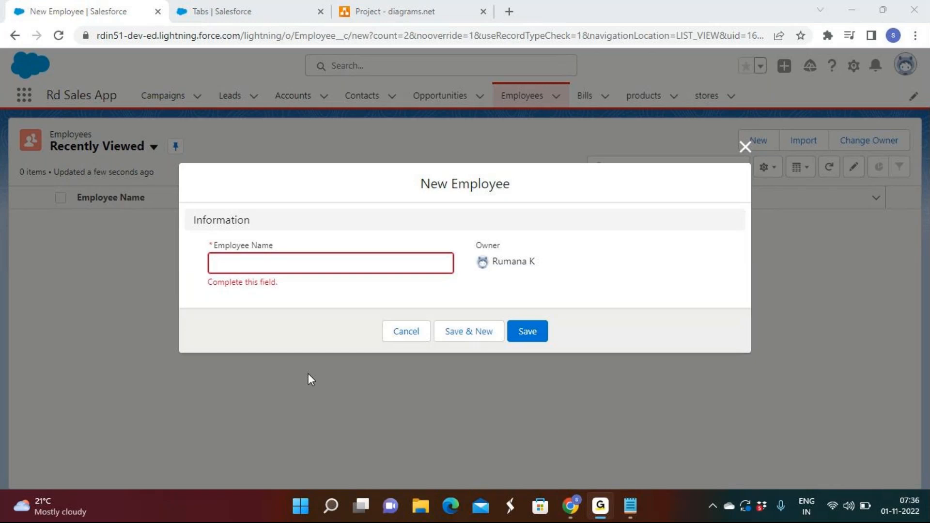
pyautogui.click(855, 15)
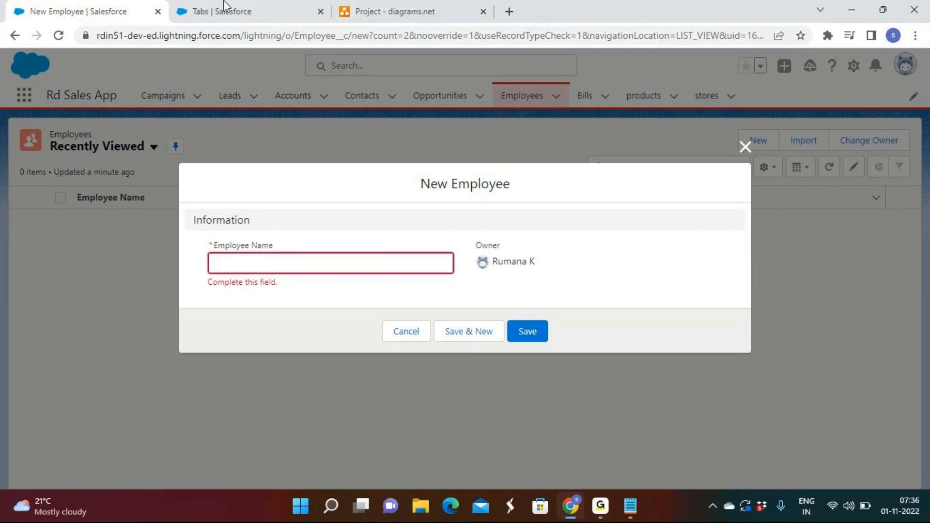
pyautogui.click(745, 146)
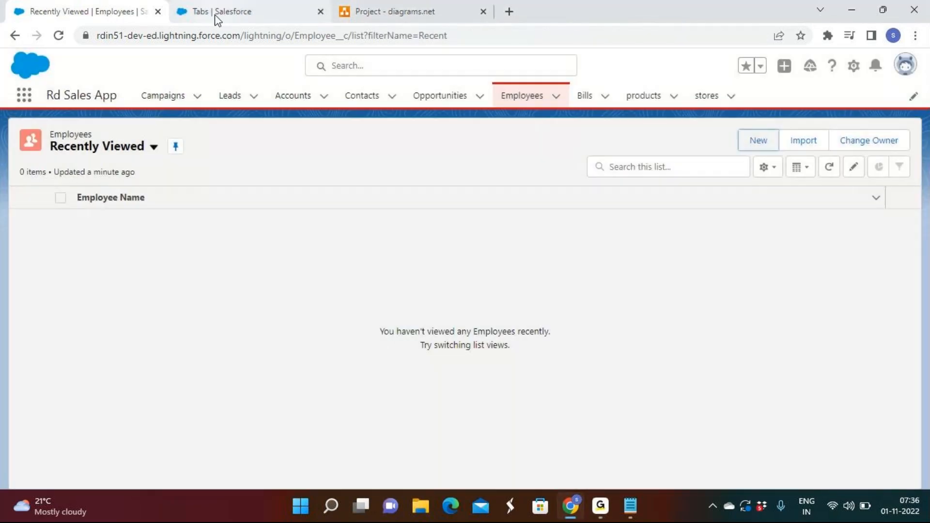
# Step: Return to Setup, find the Employee object in the Object Manager and show its Fields & Relationships
pyautogui.click(217, 19)
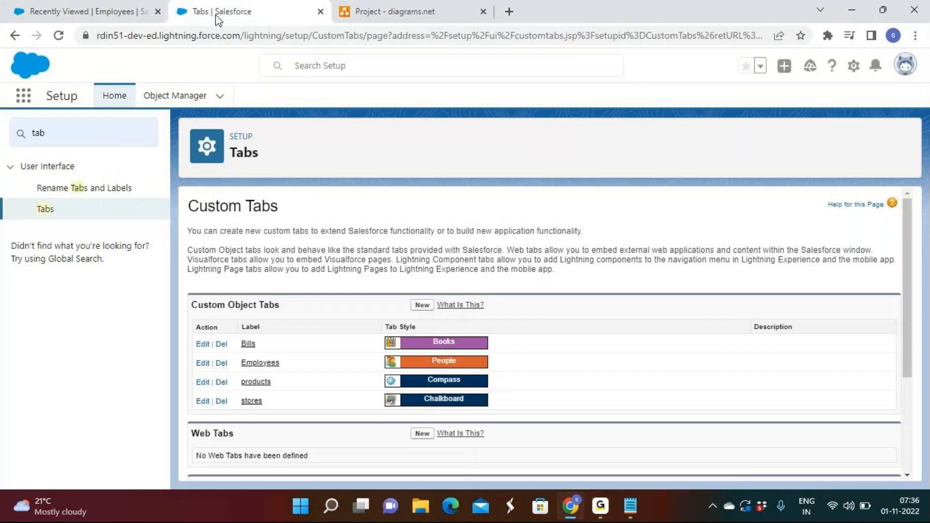
pyautogui.click(180, 95)
pyautogui.scroll(-5, 198, 238)
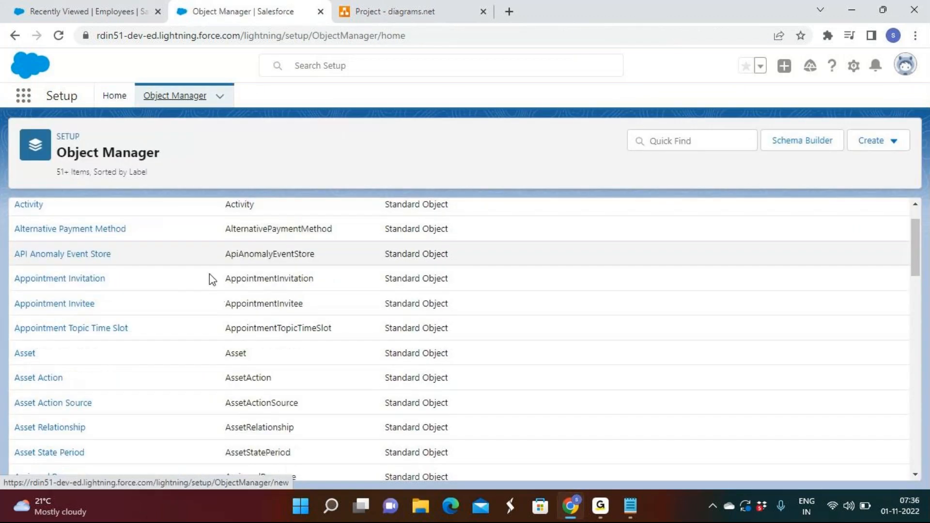
pyautogui.scroll(-14, 336, 362)
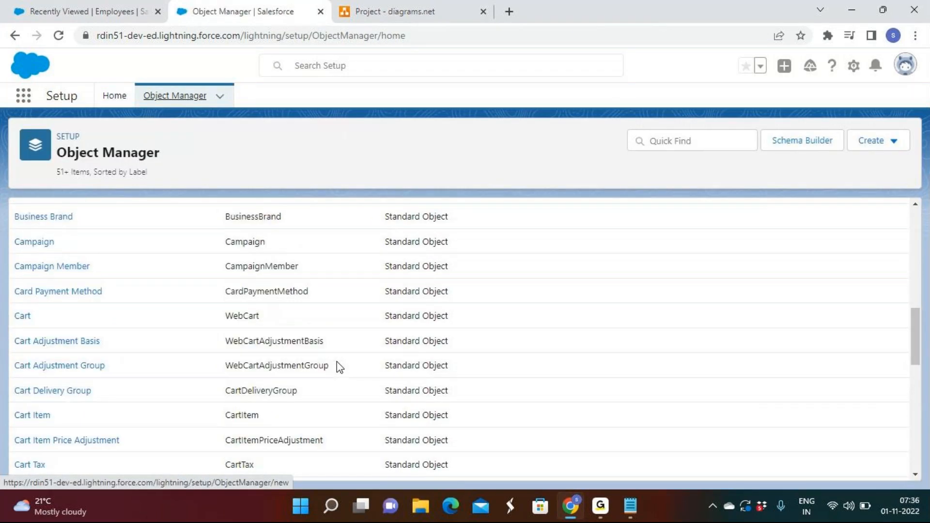
pyautogui.scroll(-5, 336, 361)
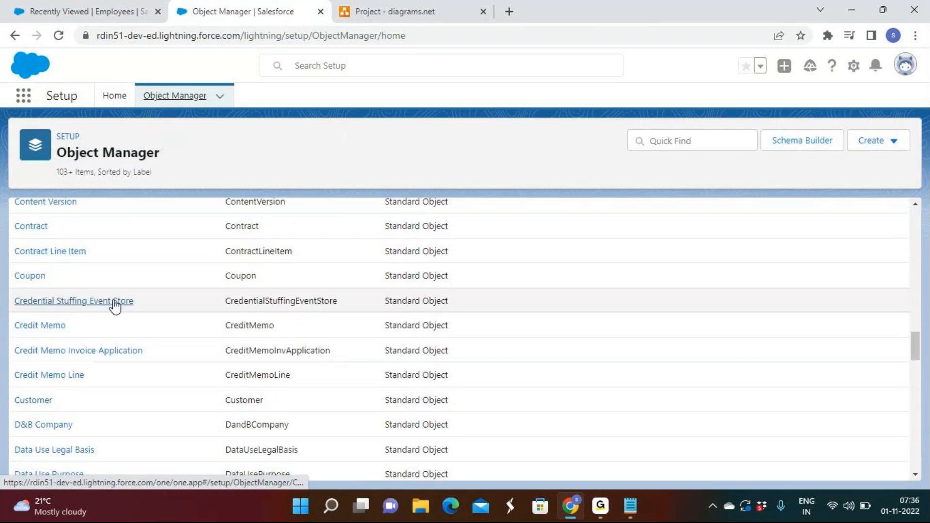
pyautogui.scroll(-7, 114, 308)
pyautogui.click(34, 267)
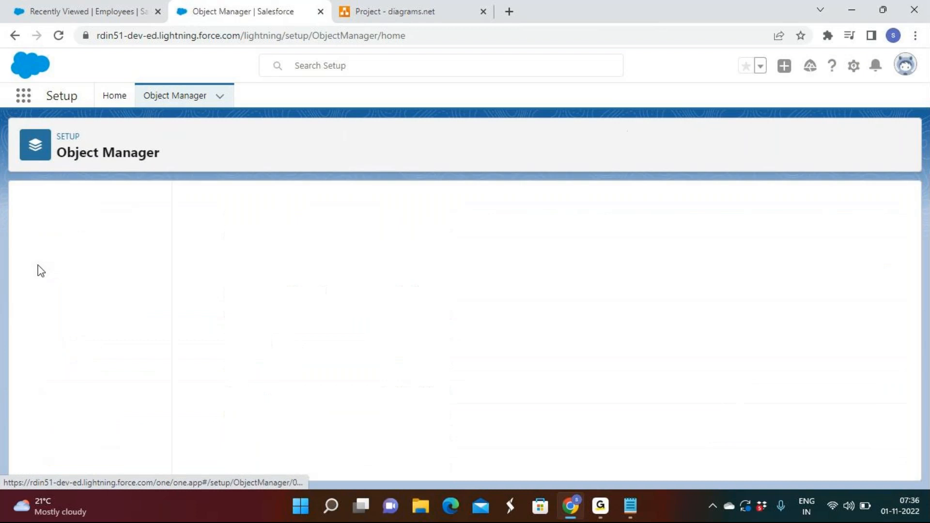
pyautogui.click(61, 232)
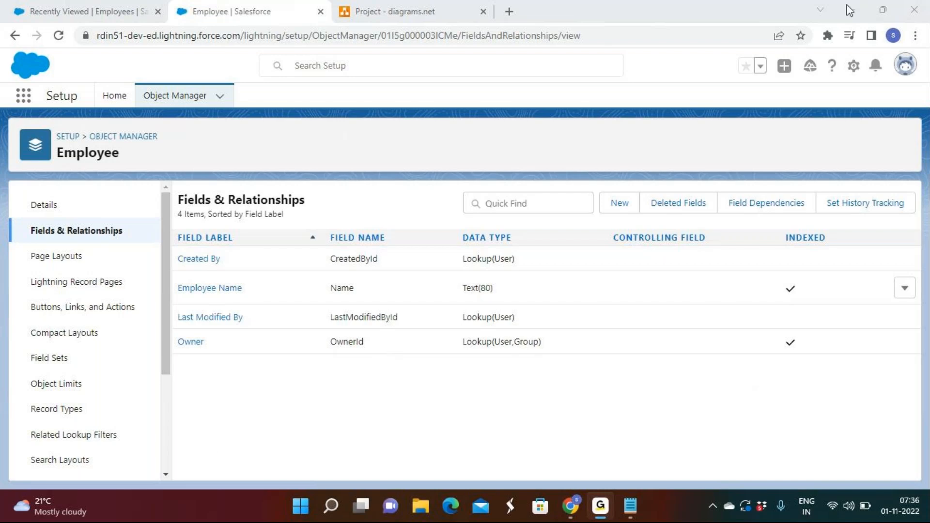
# Step: Start a new custom field on the Employee object and look at the first data types offered
pyautogui.click(624, 208)
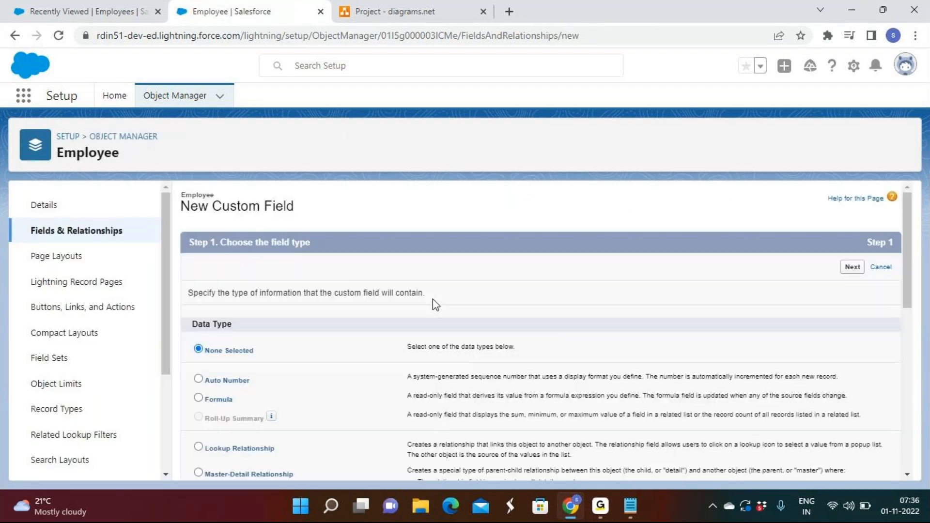
pyautogui.scroll(-1, 433, 299)
pyautogui.scroll(-1, 433, 298)
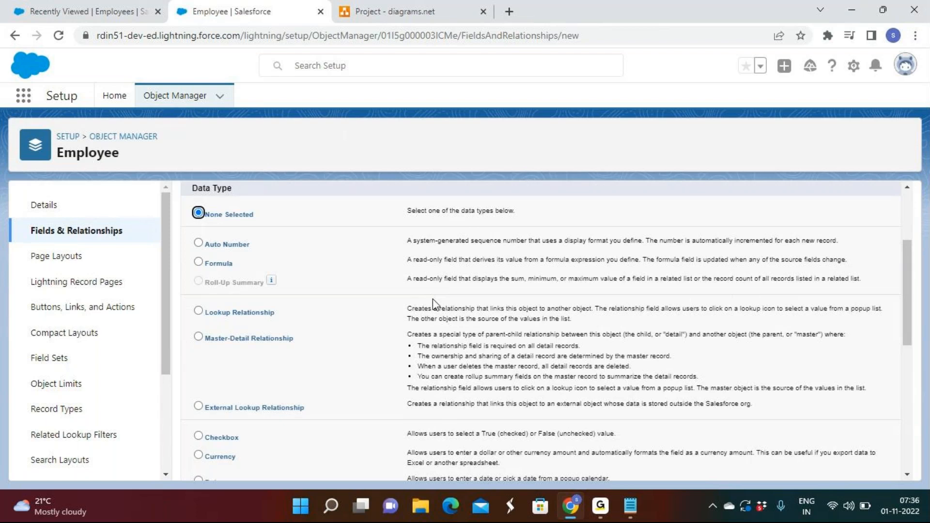
# Step: Open a new Lead form in the Rd Sales App, try sample characters in the Phone field and examine the other fields
pyautogui.click(80, 11)
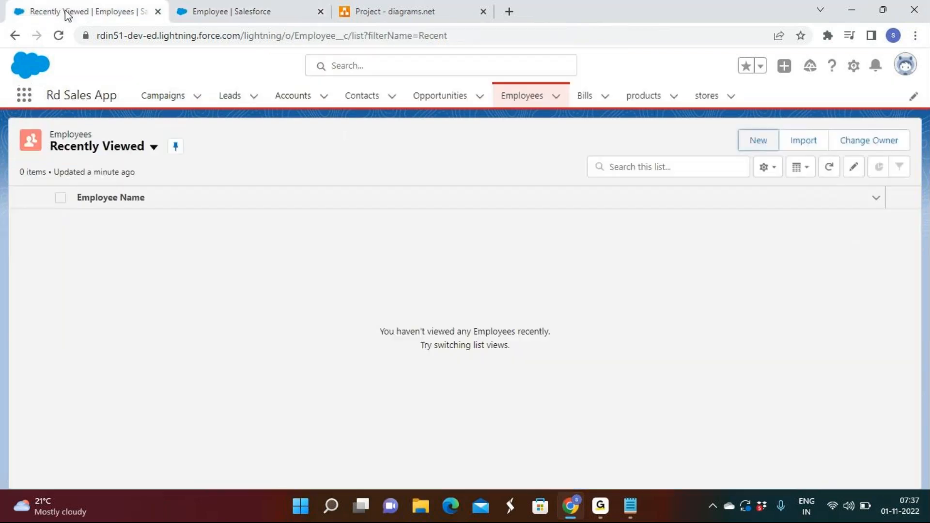
pyautogui.click(229, 99)
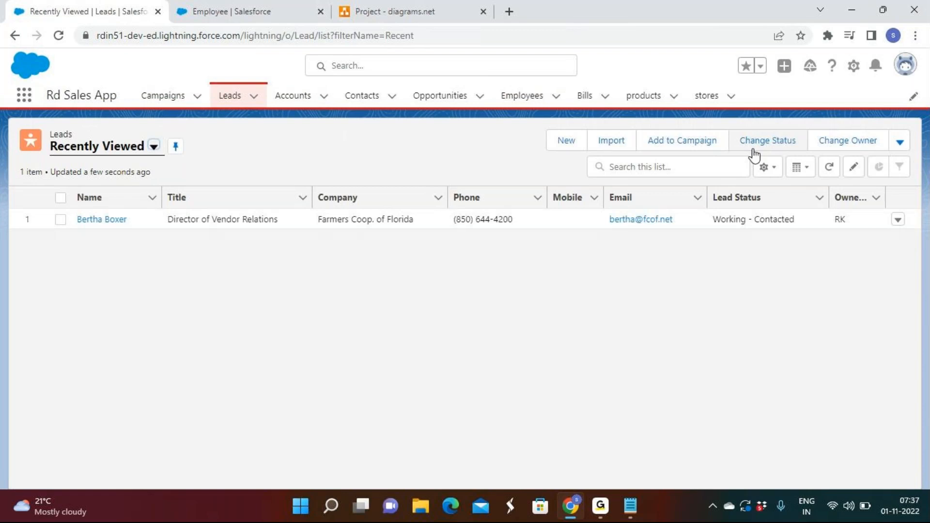
pyautogui.click(562, 140)
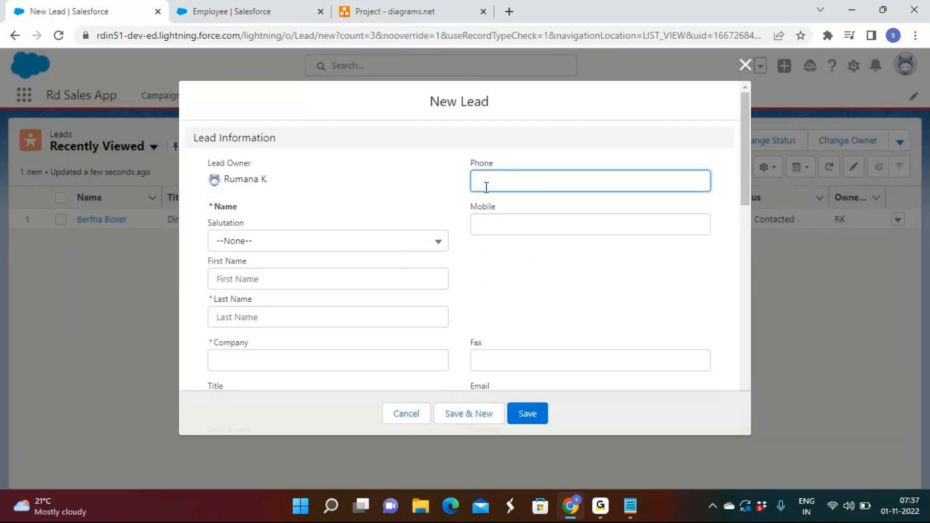
pyautogui.write('67987y987987y707')
pyautogui.press('BackSpace')
pyautogui.press('BackSpace')
pyautogui.press('BackSpace')
pyautogui.press('BackSpace')
pyautogui.press('BackSpace')
pyautogui.press('BackSpace')
pyautogui.press('BackSpace')
pyautogui.press('BackSpace')
pyautogui.press('BackSpace')
pyautogui.press('BackSpace')
pyautogui.press('BackSpace')
pyautogui.press('BackSpace')
pyautogui.press('BackSpace')
pyautogui.press('BackSpace')
pyautogui.press('BackSpace')
pyautogui.scroll(-3, 521, 302)
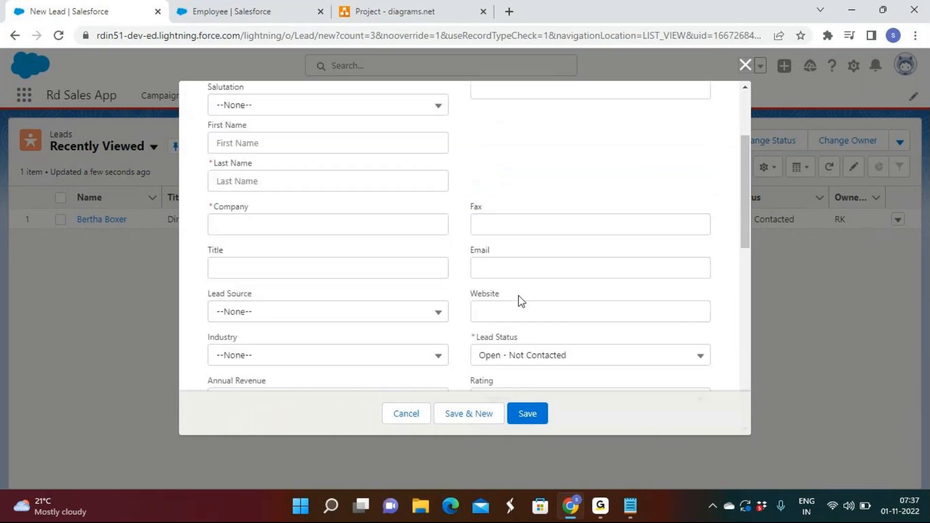
pyautogui.scroll(-3, 519, 298)
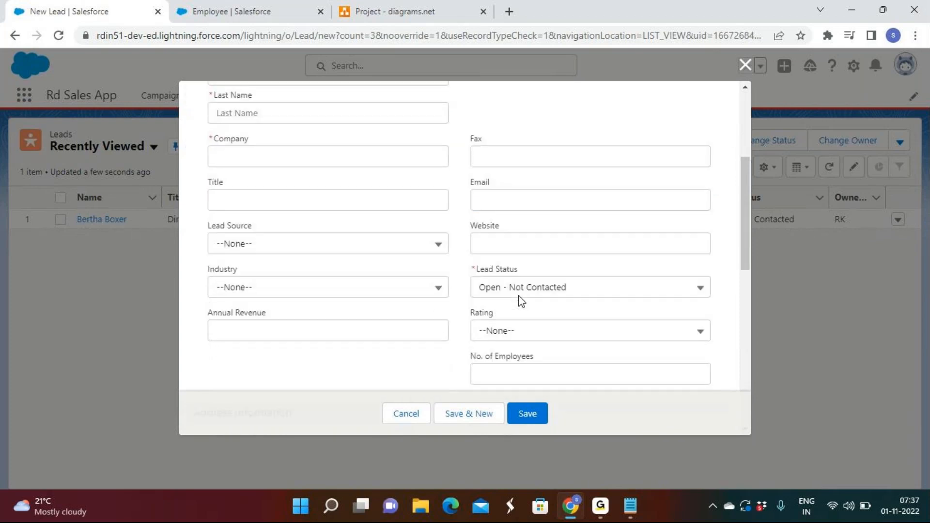
# Step: Review the data types for the Employee object's new custom field, and go back to its Fields & Relationships list
pyautogui.click(220, 14)
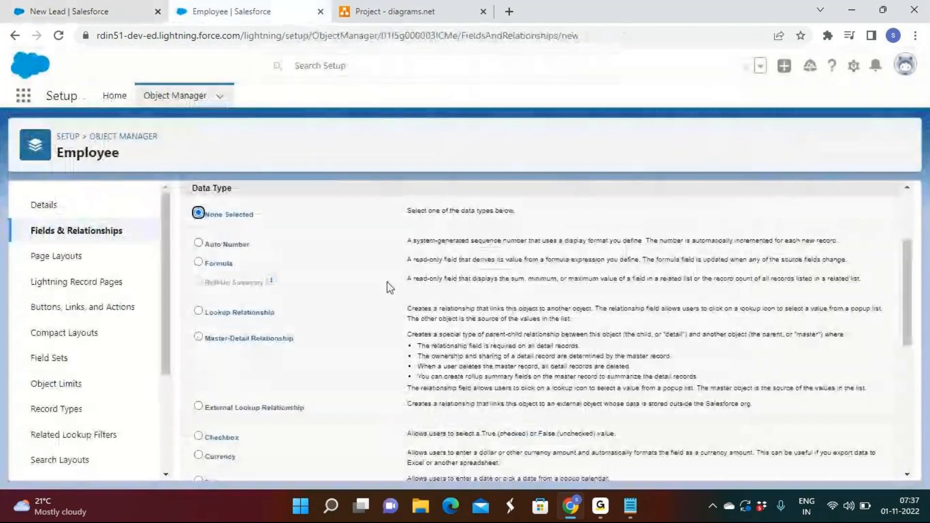
pyautogui.scroll(-5, 426, 316)
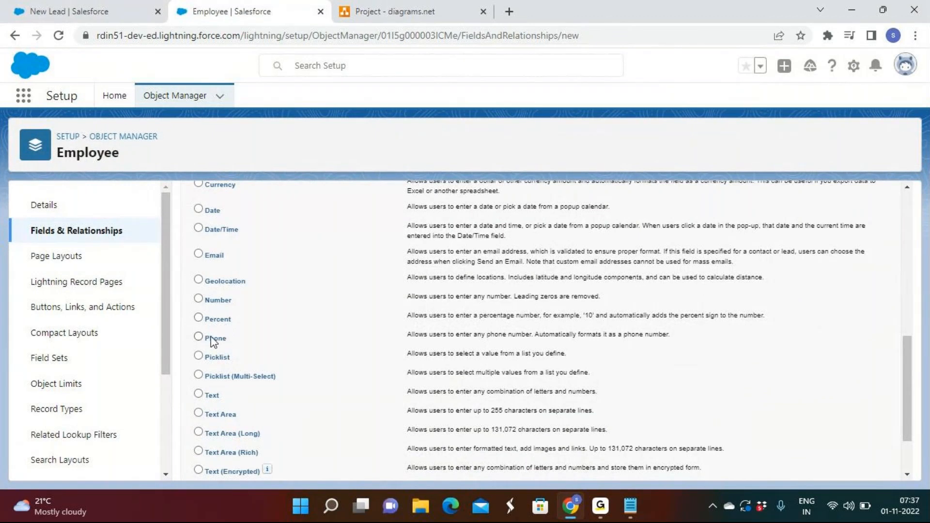
pyautogui.scroll(3, 286, 361)
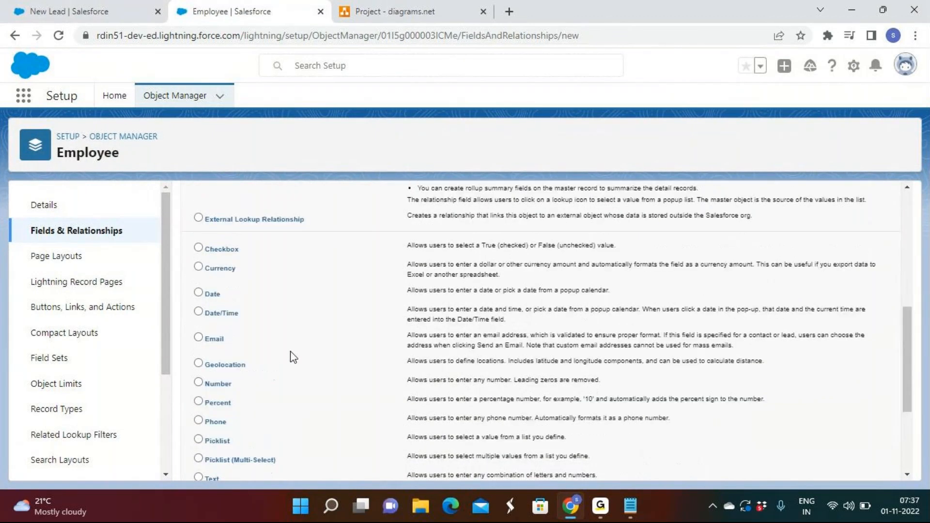
pyautogui.scroll(-5, 291, 357)
pyautogui.scroll(3, 207, 299)
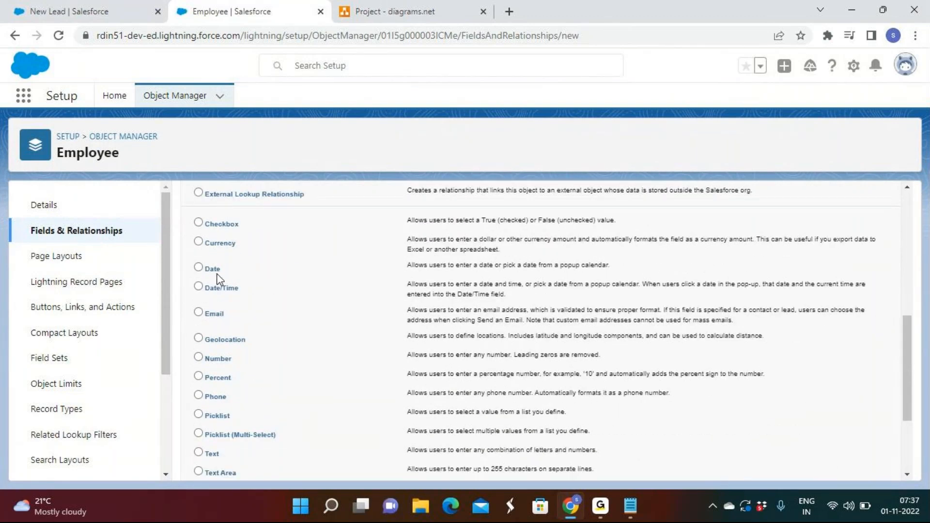
pyautogui.scroll(7, 313, 338)
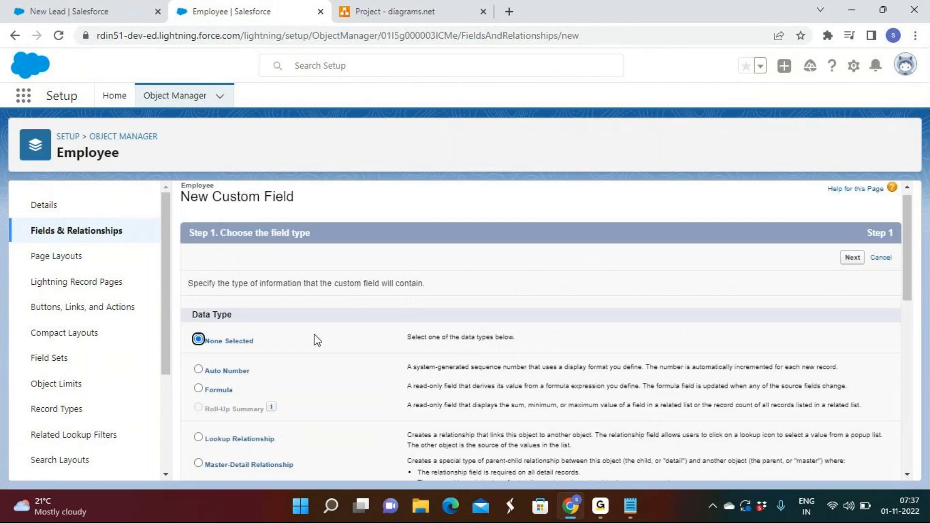
pyautogui.click(76, 230)
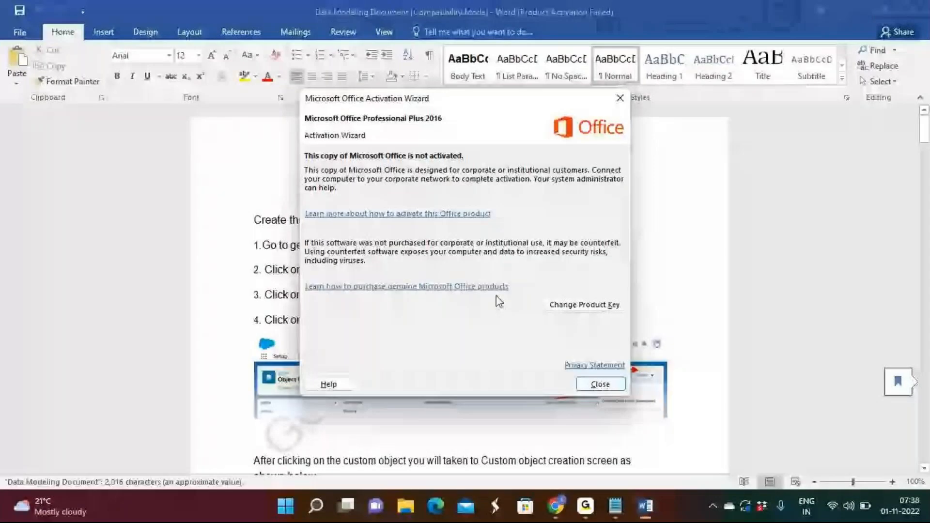
# Step: Dismiss the Office activation notice and review the custom objects list and the object field tables in the Data Modeling Document
pyautogui.click(600, 384)
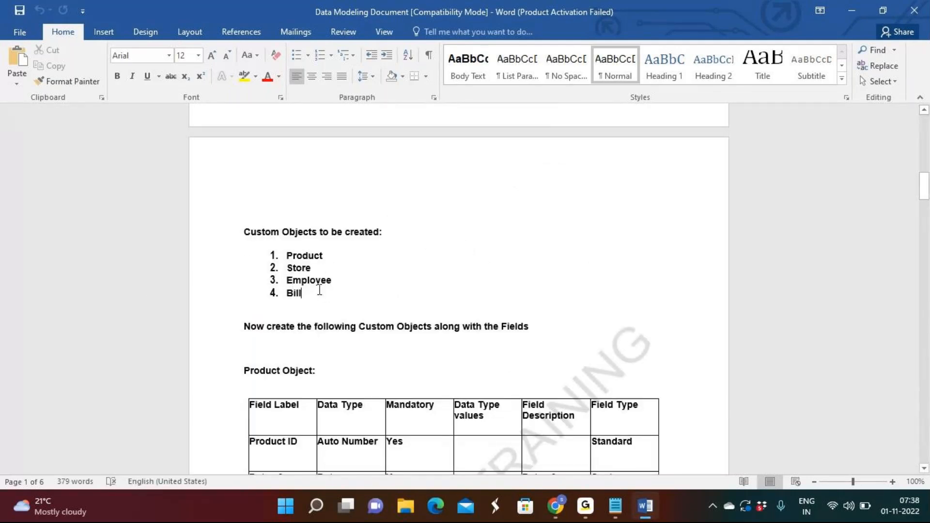
pyautogui.moveTo(320, 293); pyautogui.dragTo(291, 258)
pyautogui.click(458, 278)
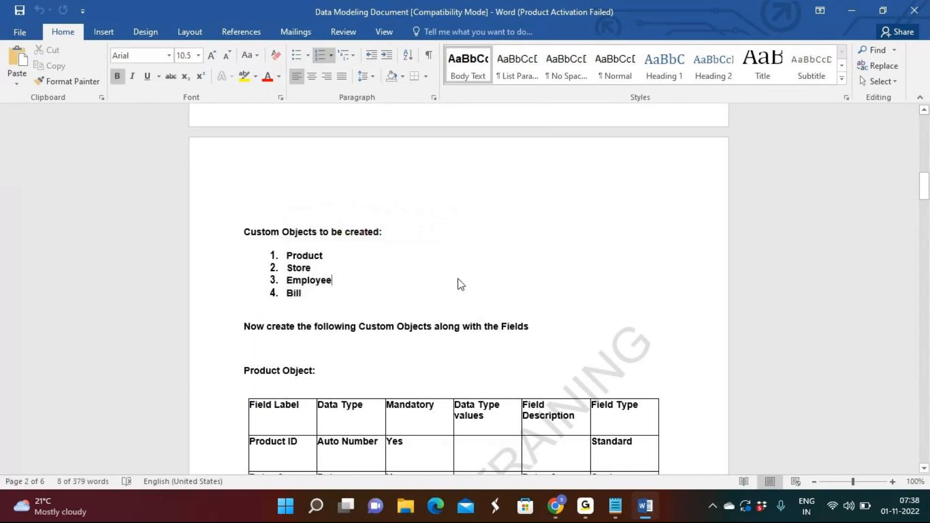
pyautogui.scroll(-8, 458, 278)
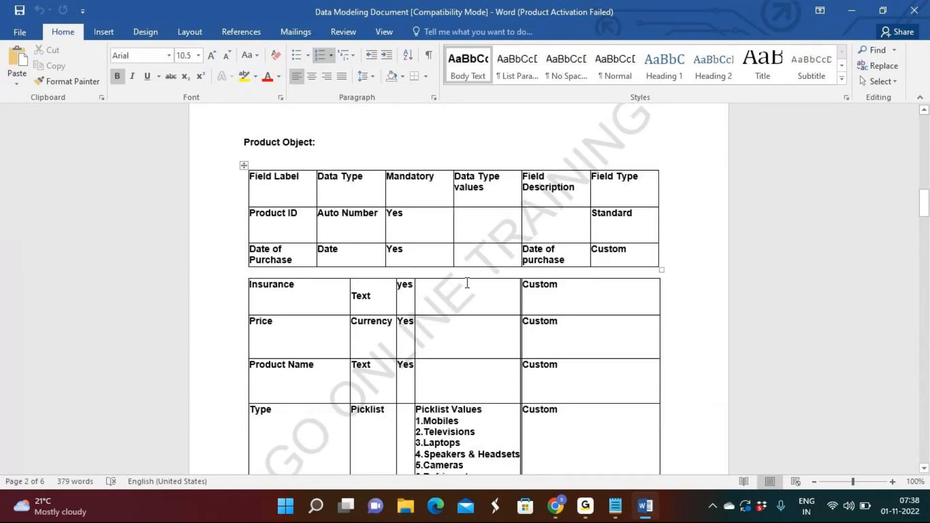
pyautogui.scroll(-20, 468, 283)
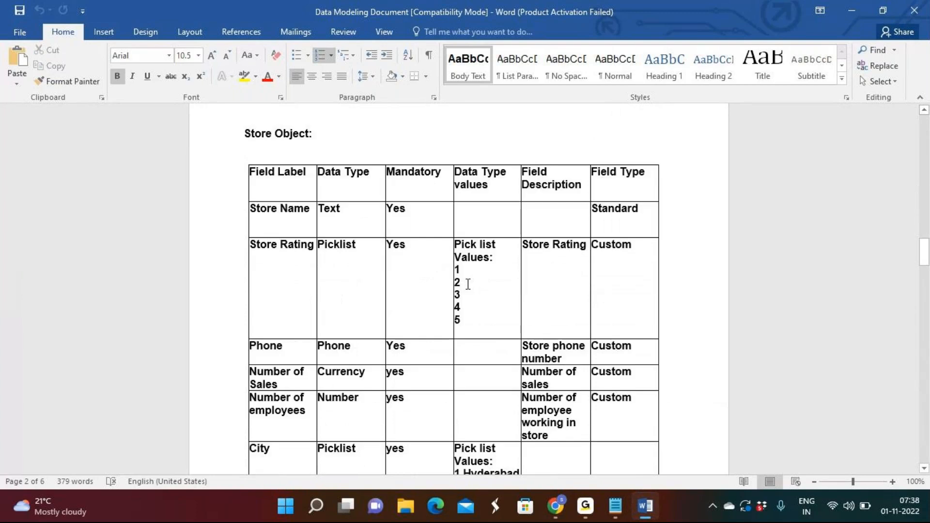
pyautogui.scroll(-20, 468, 284)
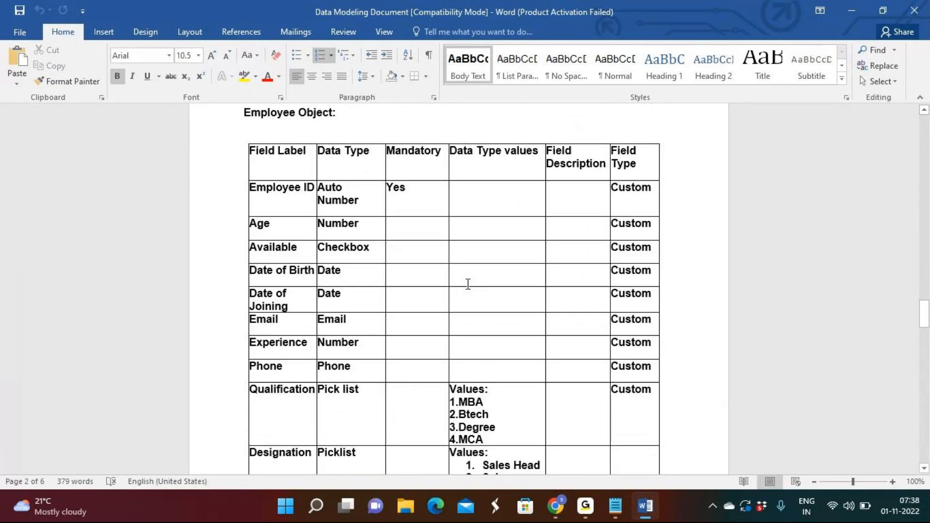
pyautogui.scroll(5, 468, 284)
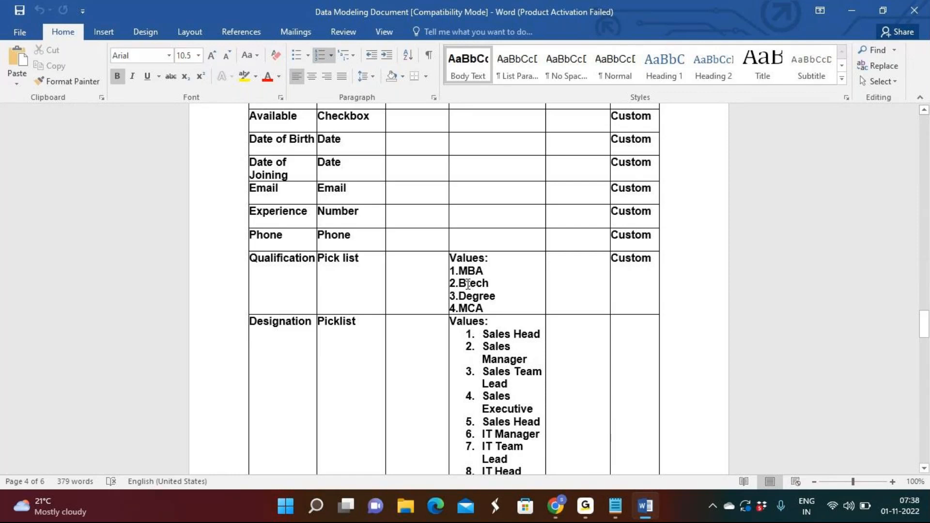
# Step: Examine the Employee Object table's field labels, data types, picklist values and Mandatory column
pyautogui.scroll(6, 468, 283)
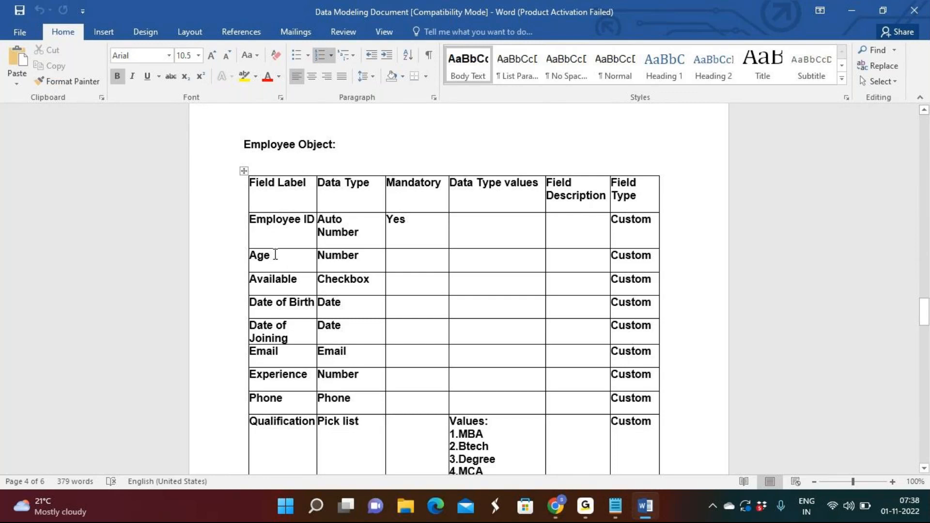
pyautogui.moveTo(265, 284); pyautogui.dragTo(250, 283)
pyautogui.click(242, 297)
pyautogui.moveTo(272, 338); pyautogui.dragTo(247, 326)
pyautogui.moveTo(295, 361); pyautogui.dragTo(248, 369)
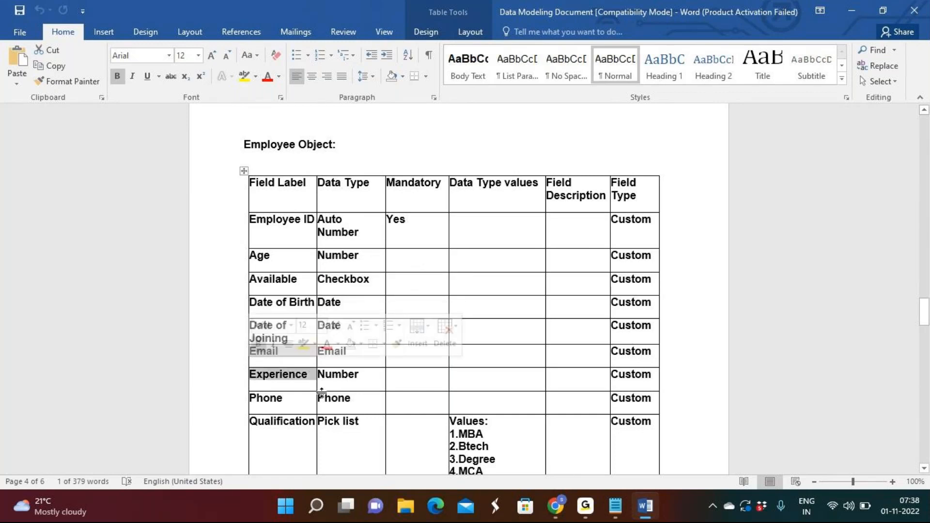
pyautogui.scroll(-1, 326, 400)
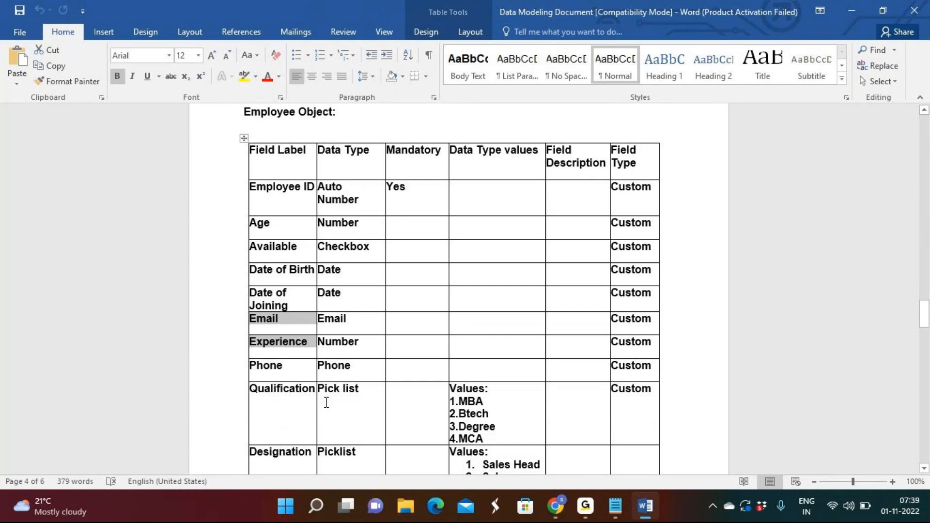
pyautogui.scroll(-2, 327, 403)
pyautogui.scroll(-8, 327, 402)
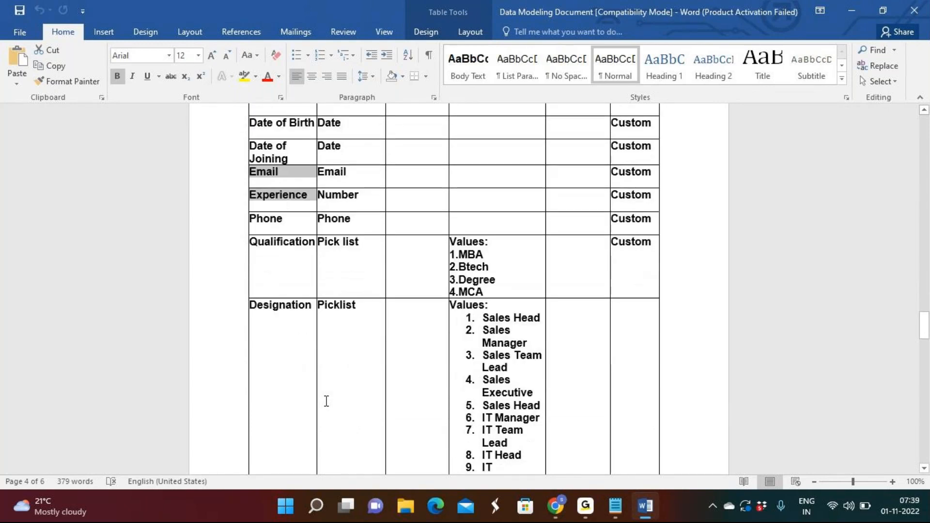
pyautogui.scroll(11, 327, 401)
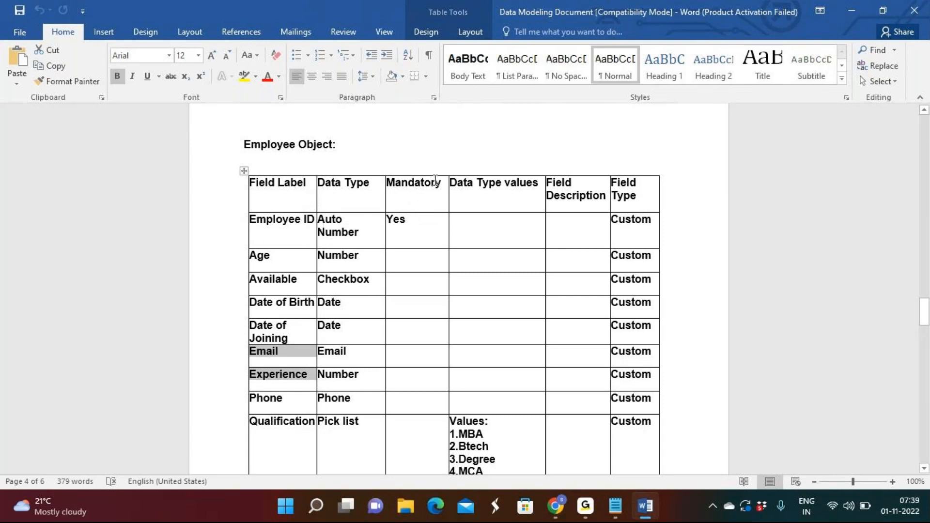
pyautogui.moveTo(436, 182); pyautogui.dragTo(339, 184)
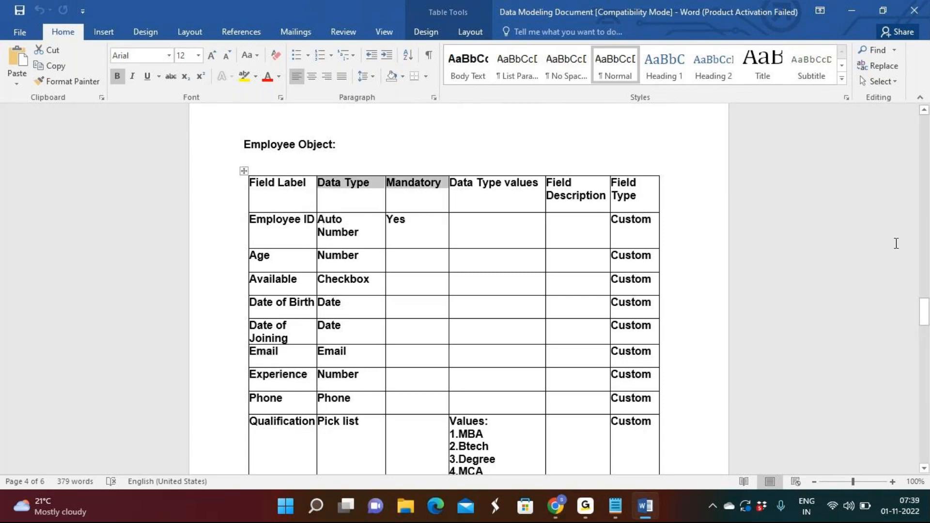
pyautogui.click(844, 251)
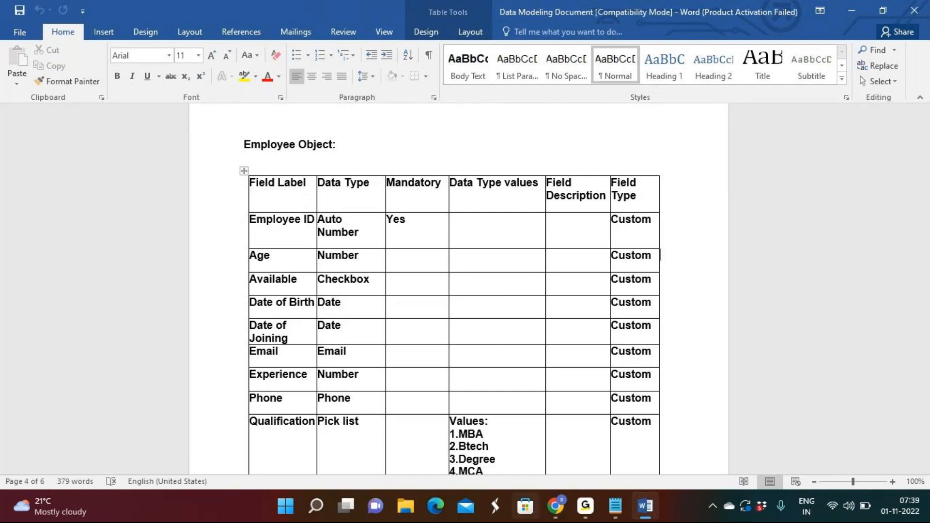
# Step: Switch to Chrome, try to save the New Lead form with its required fields blank, and inspect the flagged fields
pyautogui.click(556, 506)
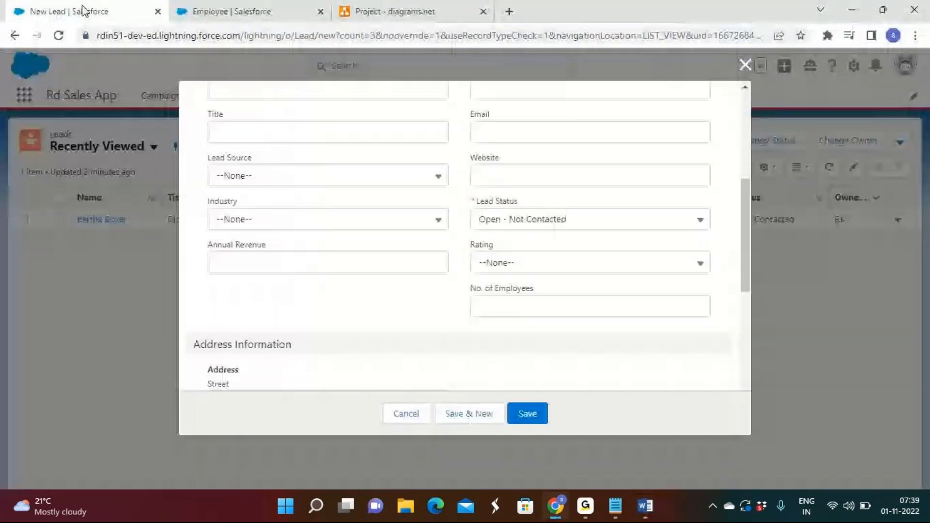
pyautogui.click(527, 414)
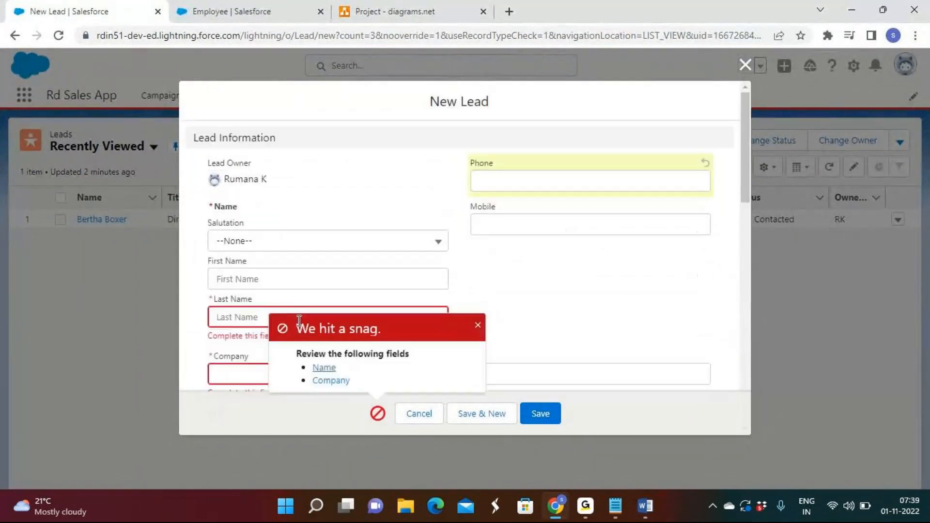
pyautogui.scroll(-1, 345, 293)
pyautogui.click(478, 325)
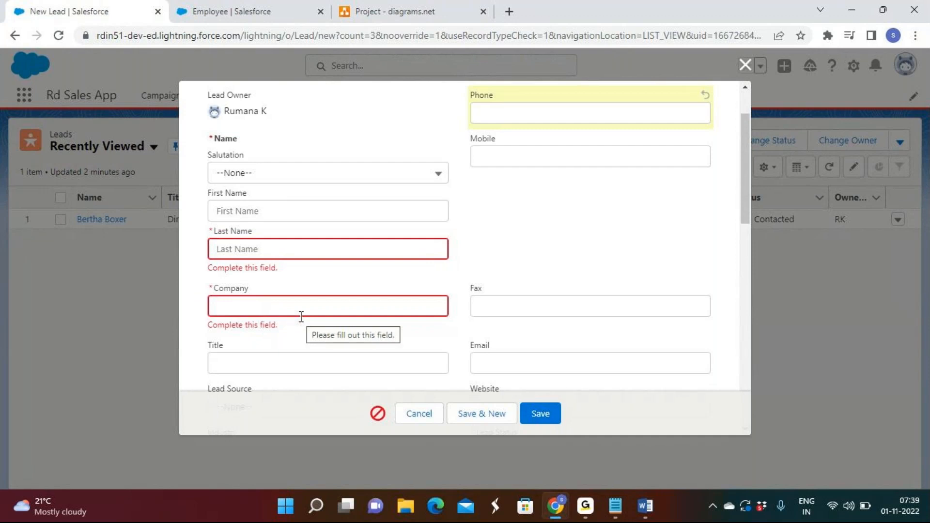
# Step: Glance at the Employee field list and the Word table, and show the Salutation picklist options on the New Lead form
pyautogui.click(277, 4)
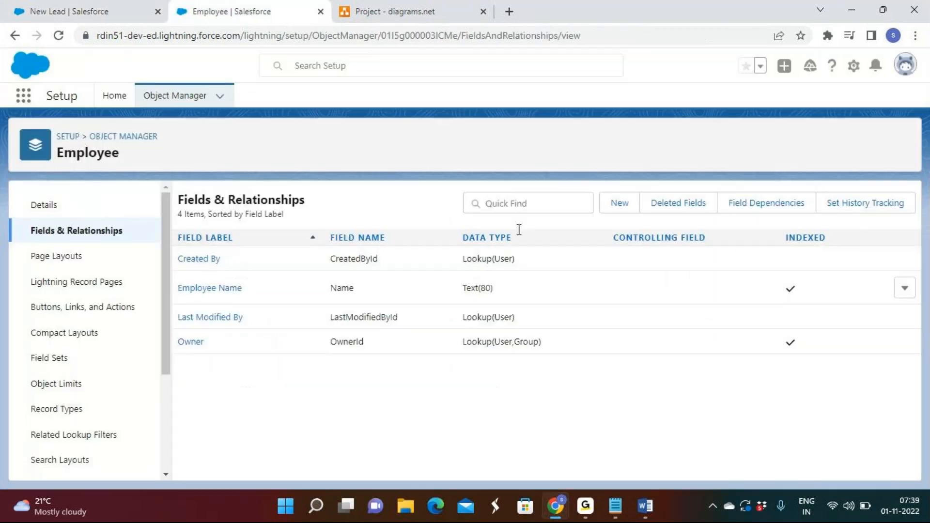
pyautogui.click(652, 510)
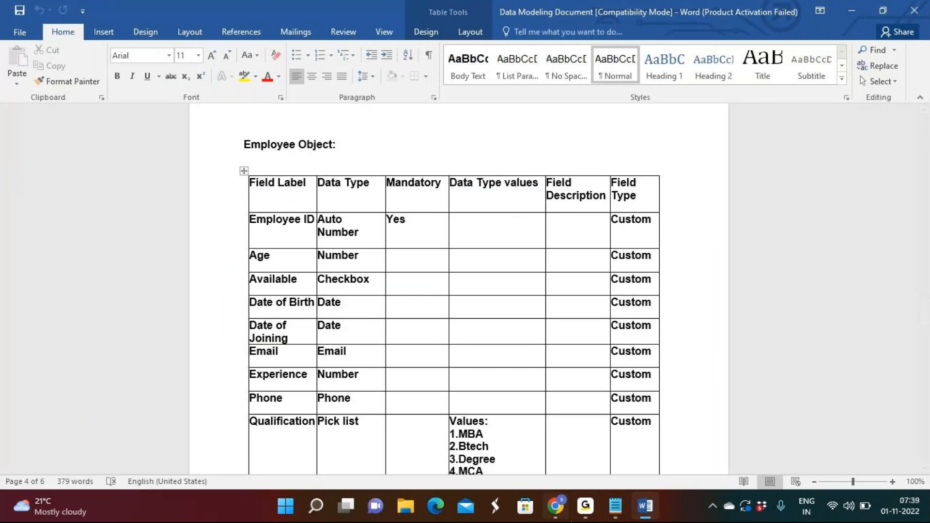
pyautogui.click(556, 506)
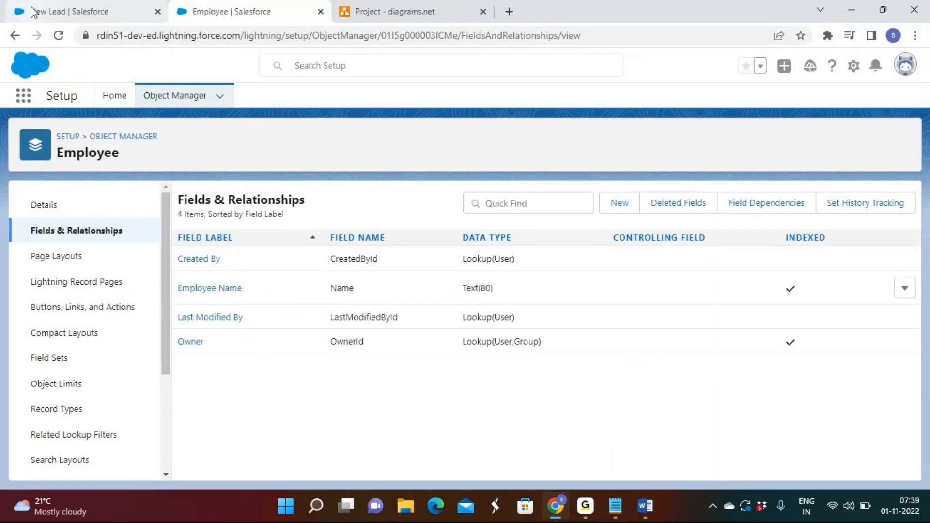
pyautogui.click(32, 11)
pyautogui.scroll(-3, 455, 299)
pyautogui.scroll(5, 374, 230)
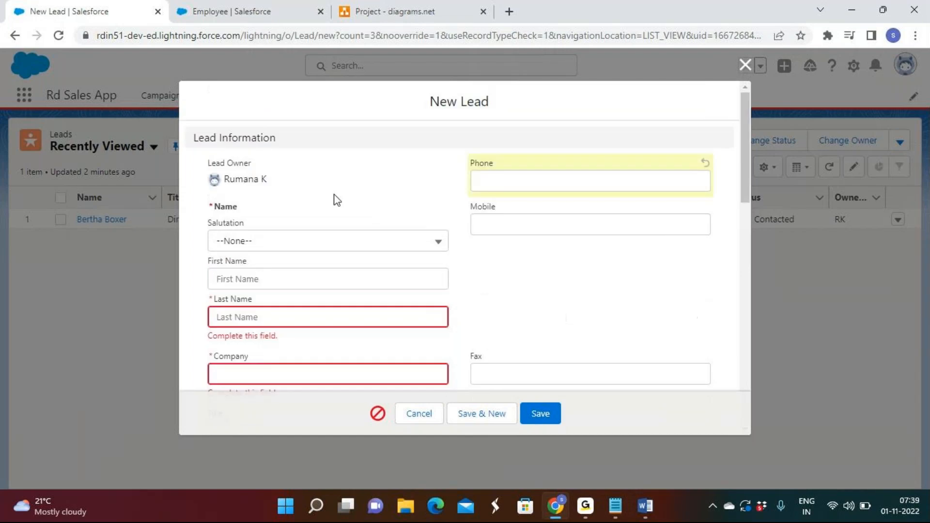
pyautogui.click(289, 247)
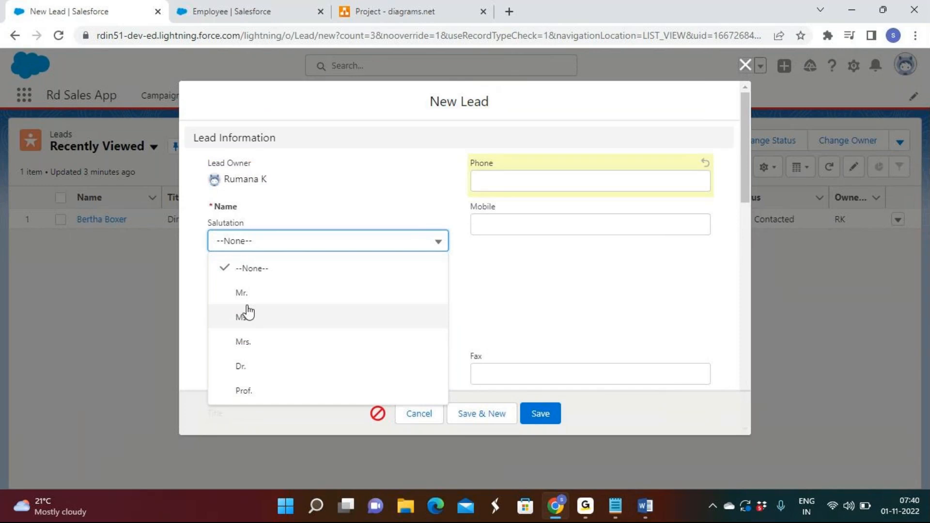
pyautogui.click(587, 506)
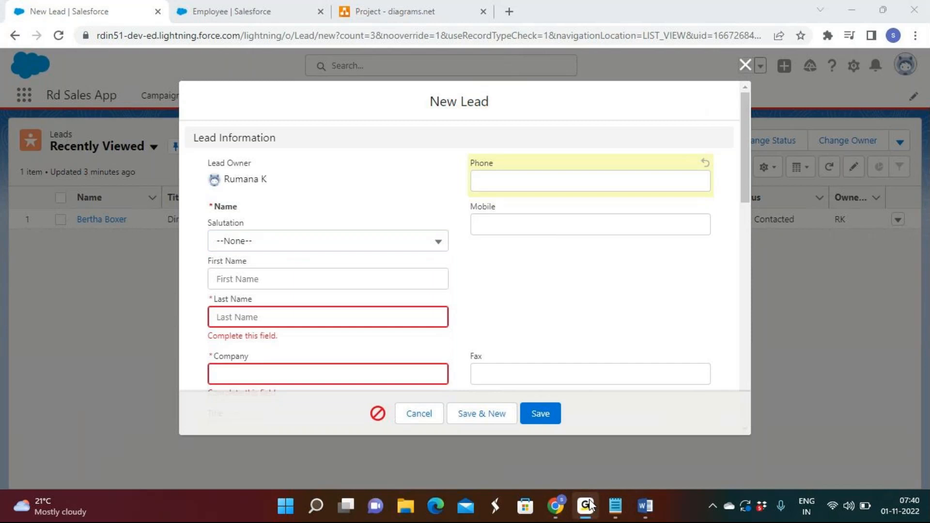
pyautogui.click(590, 505)
# Step: Switch back to the Word document and examine the Employee Object table's Field Type column and every row down to Sales Experience
pyautogui.click(228, 13)
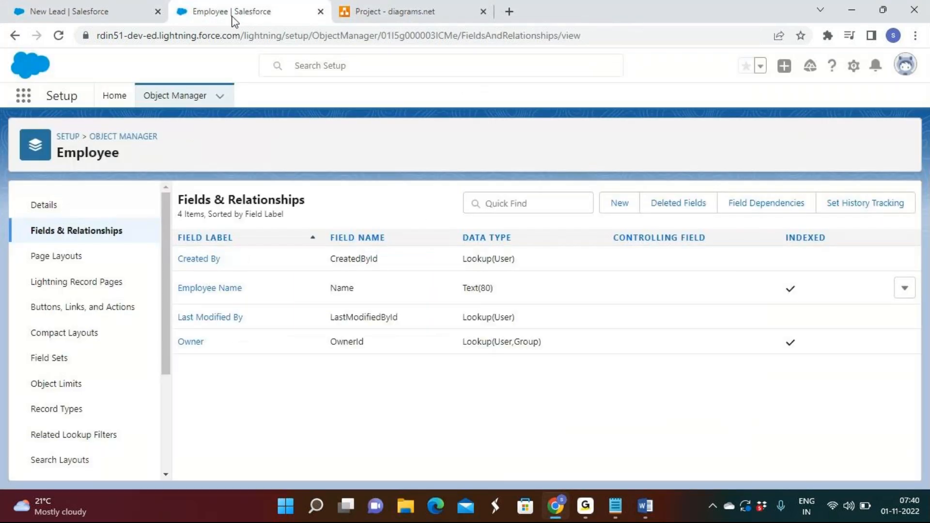
pyautogui.click(412, 15)
pyautogui.click(645, 505)
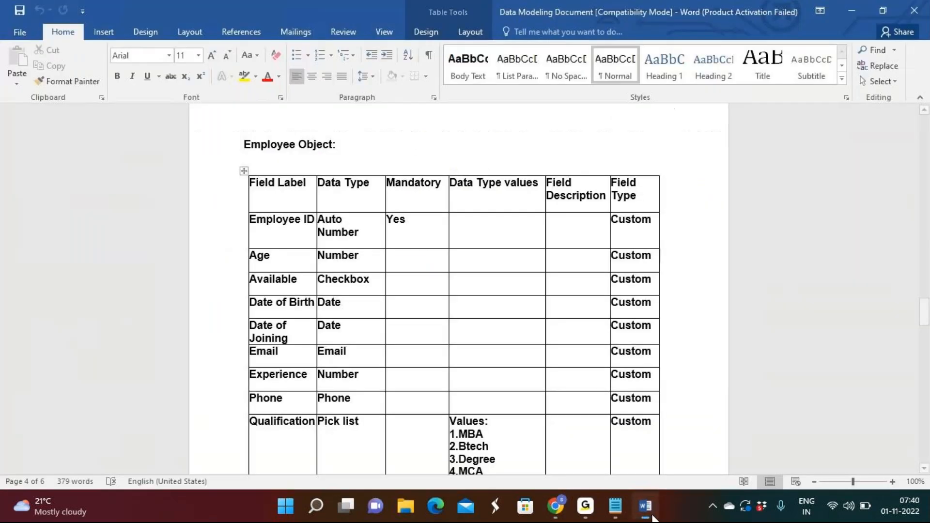
pyautogui.scroll(-3, 526, 319)
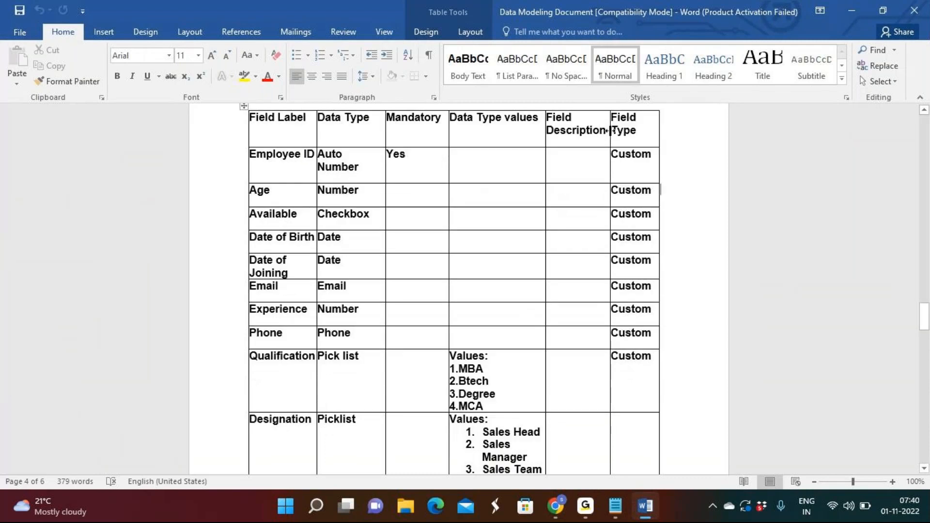
pyautogui.tripleClick(637, 135)
pyautogui.click(729, 156)
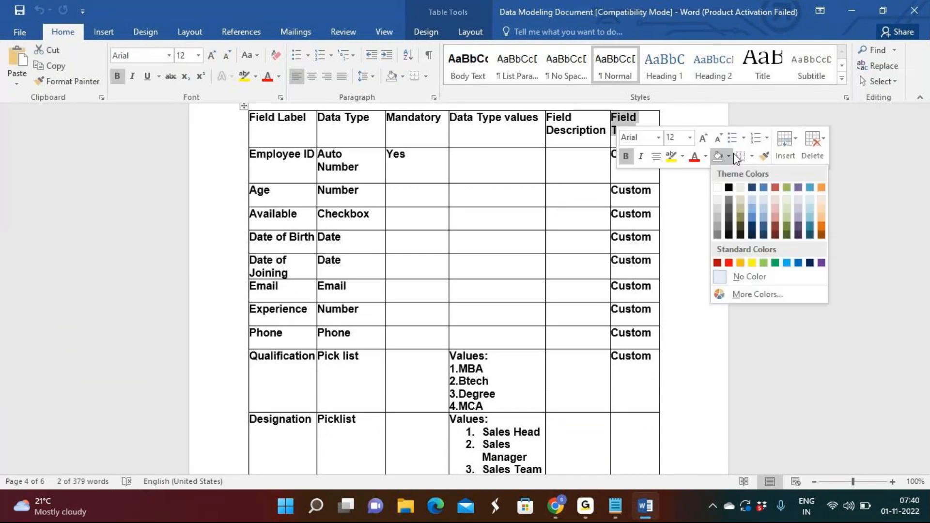
pyautogui.click(762, 310)
pyautogui.click(753, 311)
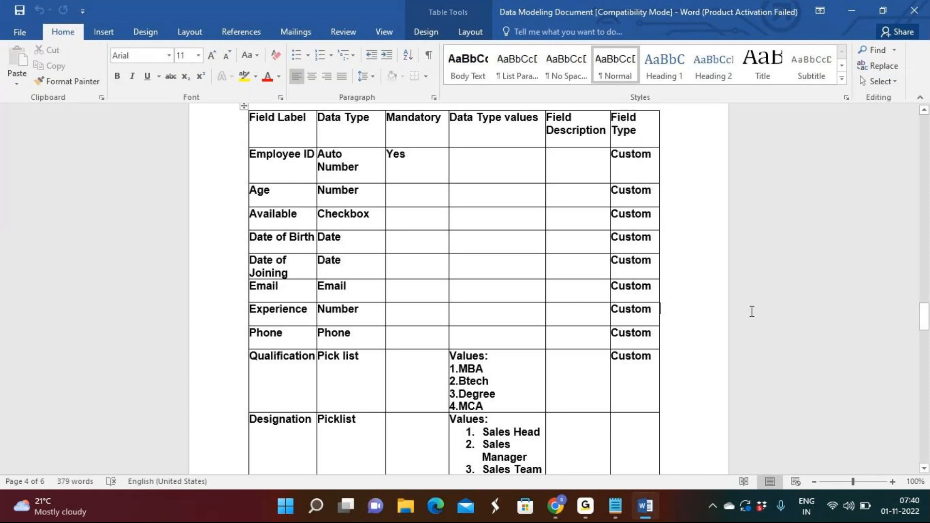
pyautogui.scroll(-12, 752, 311)
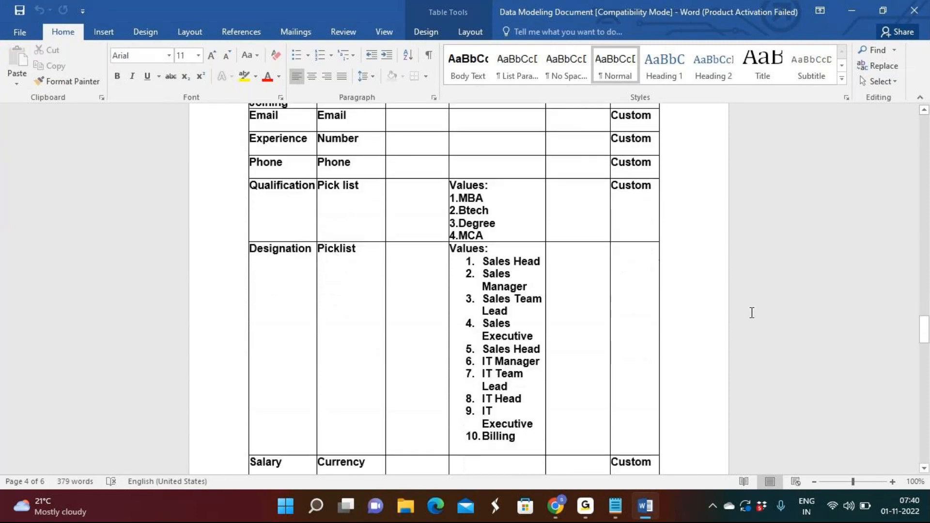
pyautogui.scroll(-2, 752, 312)
pyautogui.scroll(4, 752, 313)
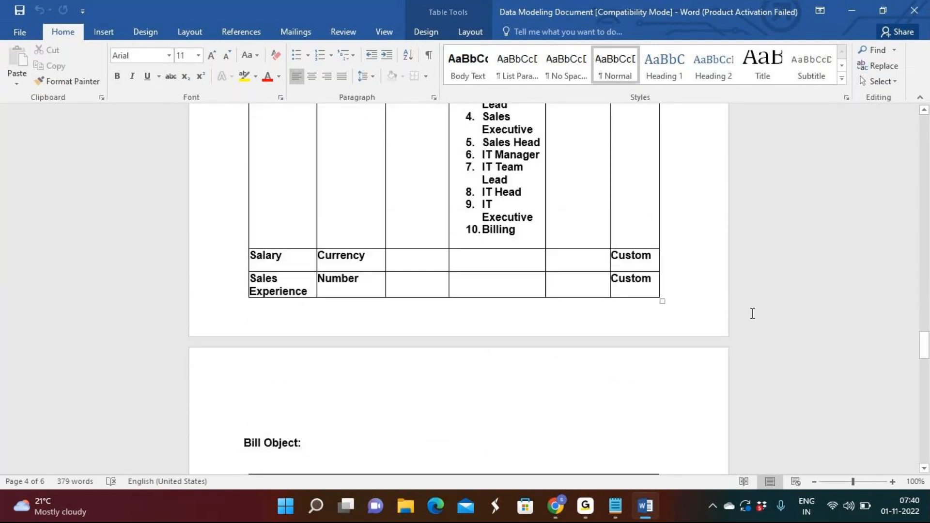
pyautogui.scroll(4, 752, 314)
pyautogui.scroll(2, 753, 314)
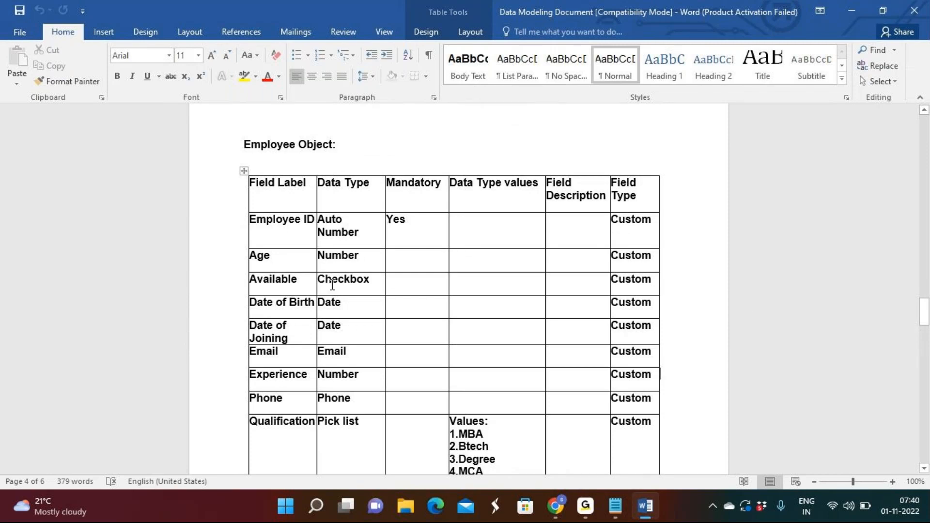
pyautogui.scroll(-7, 345, 326)
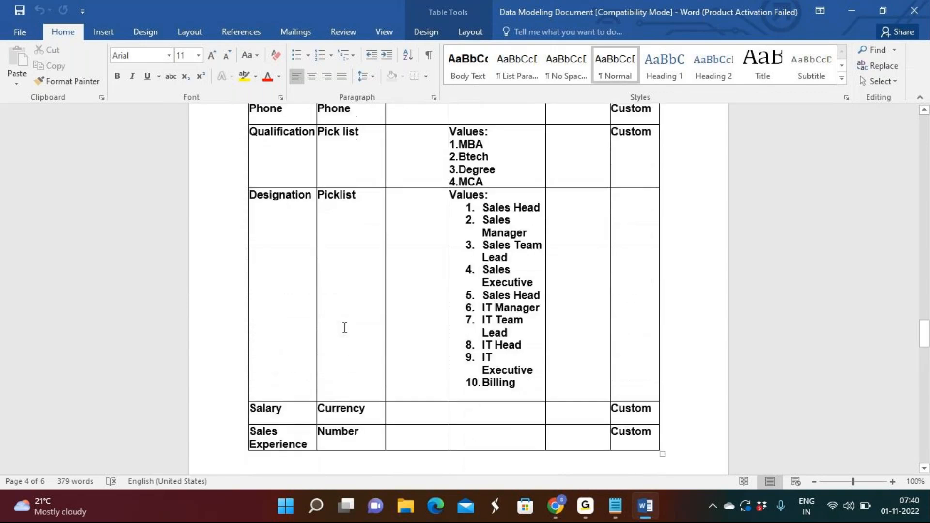
# Step: Show the Employee object's Fields & Relationships page in Chrome and return to the Employee Object table in Word
pyautogui.click(555, 506)
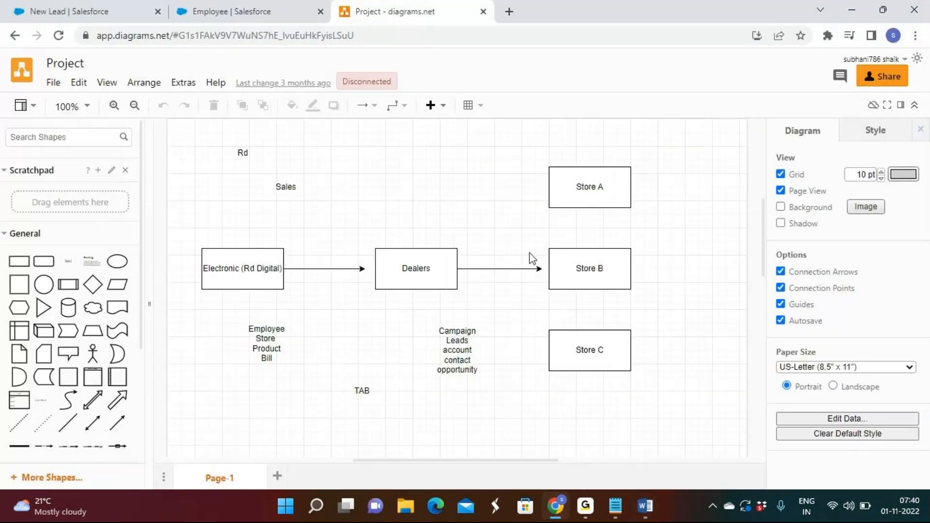
pyautogui.click(242, 11)
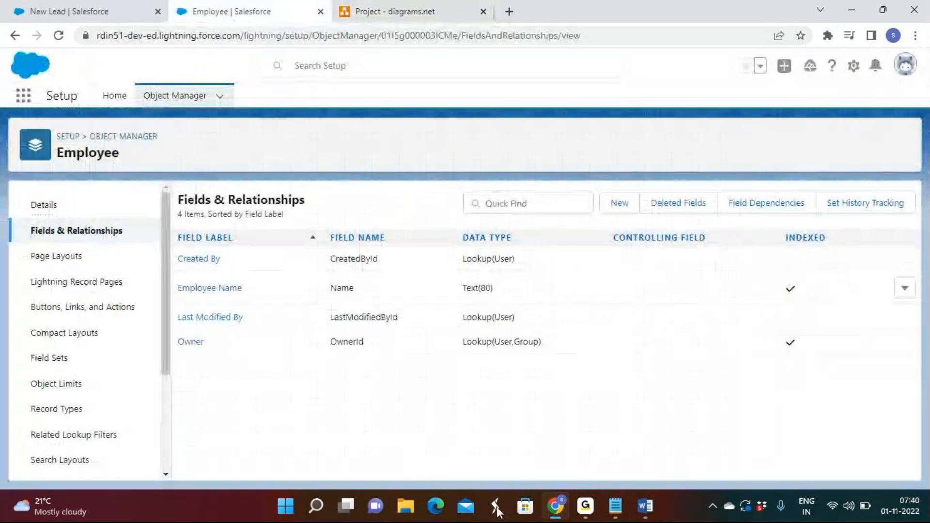
pyautogui.click(585, 513)
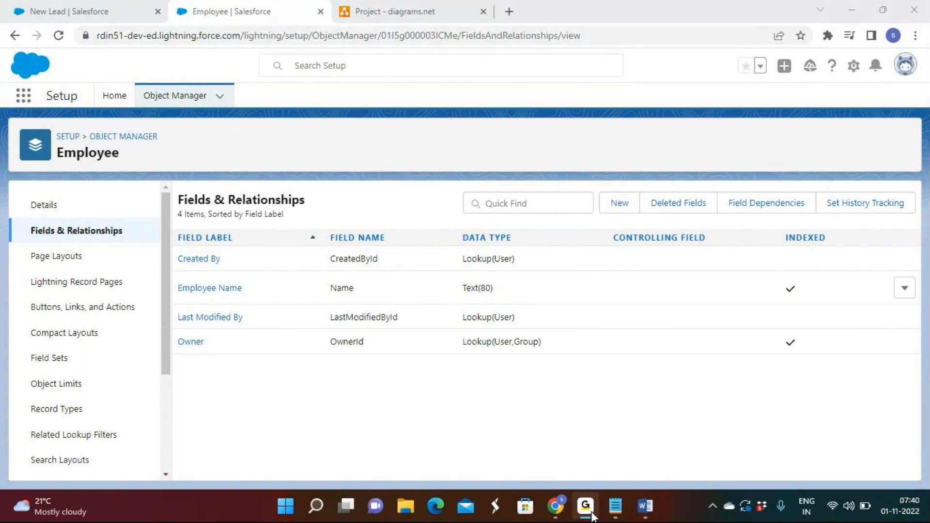
pyautogui.click(650, 509)
pyautogui.scroll(5, 468, 310)
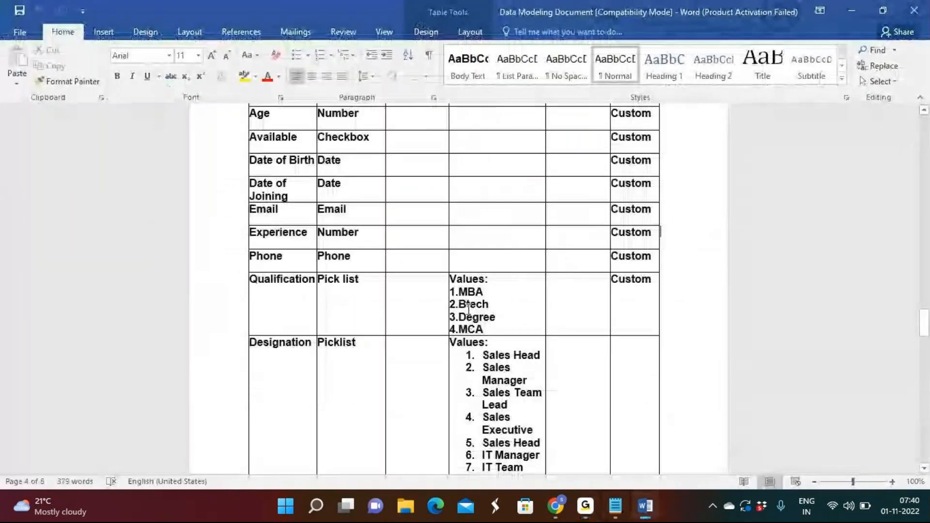
# Step: Review the Employee Object table's field rows and data types once more, and close the Word document
pyautogui.scroll(2, 469, 310)
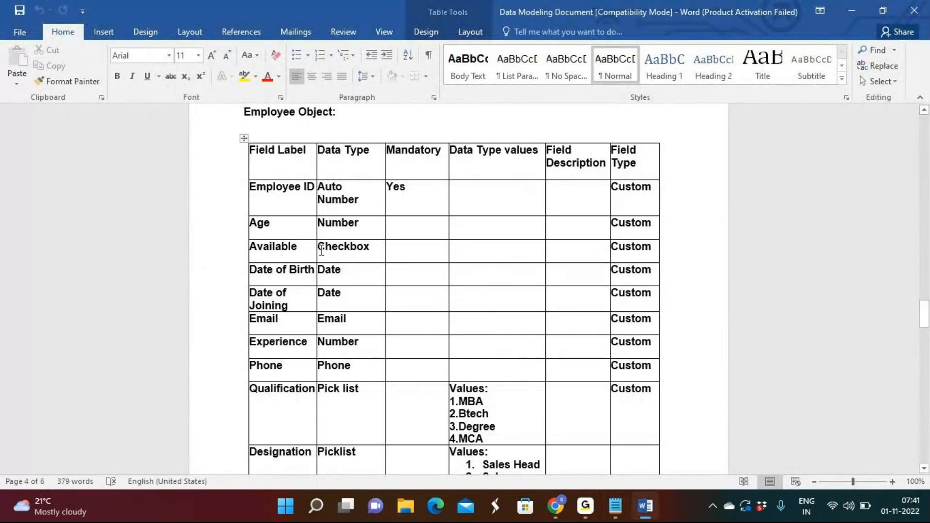
pyautogui.scroll(-15, 321, 250)
pyautogui.scroll(10, 321, 250)
pyautogui.click(914, 13)
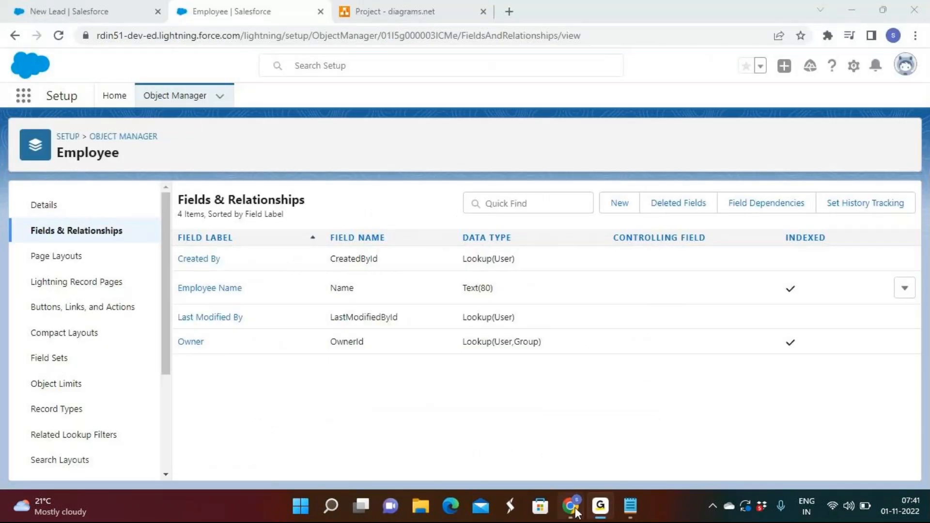
# Step: Close the New Lead form in Chrome without saving, and close the untitled Notepad note, discarding its changes
pyautogui.click(76, 7)
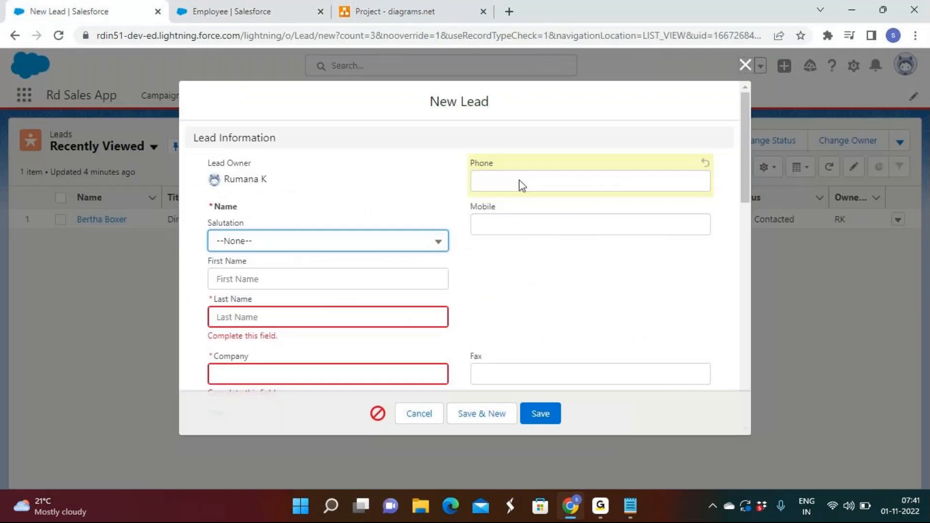
pyautogui.click(745, 65)
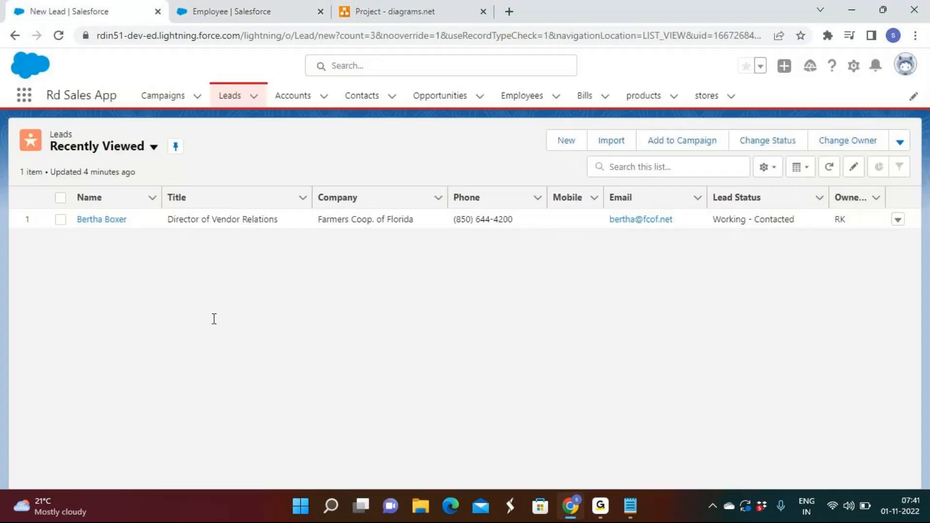
pyautogui.click(630, 506)
pyautogui.click(913, 9)
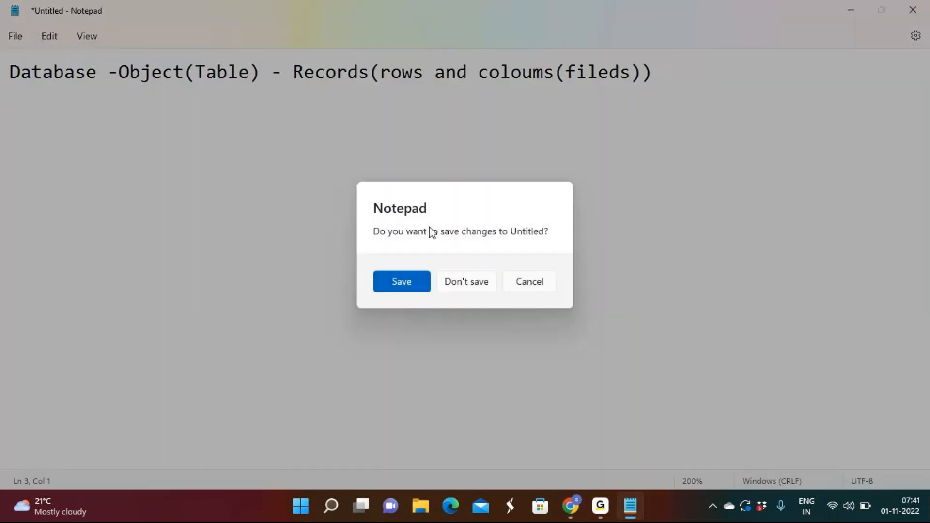
pyautogui.click(468, 288)
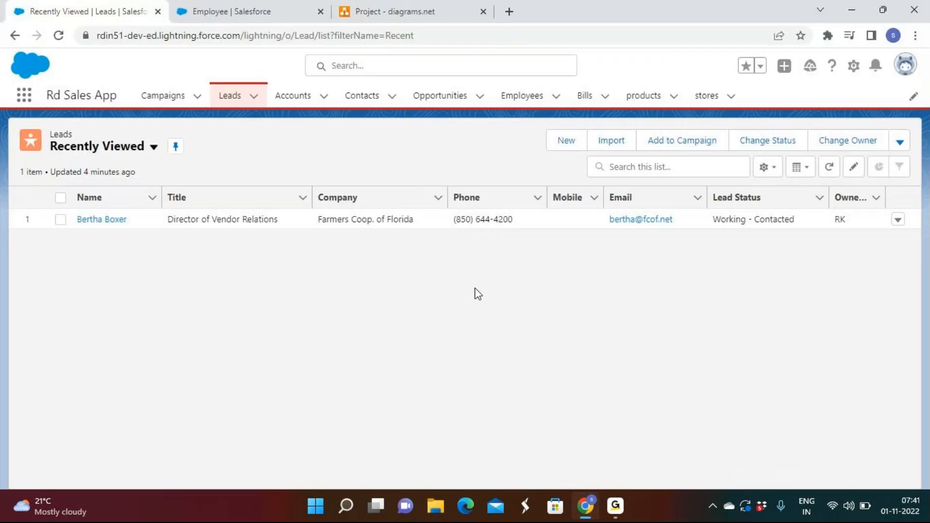
# Step: Show the Project diagram in Chrome, point out its TAB label, and return to the Employee object's Fields & Relationships page
pyautogui.click(620, 514)
pyautogui.click(621, 513)
pyautogui.click(397, 11)
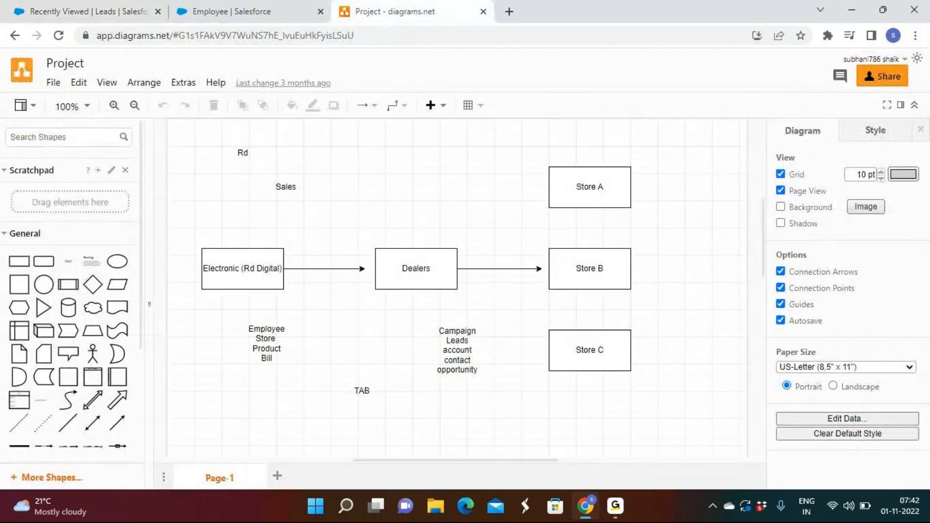
pyautogui.click(366, 391)
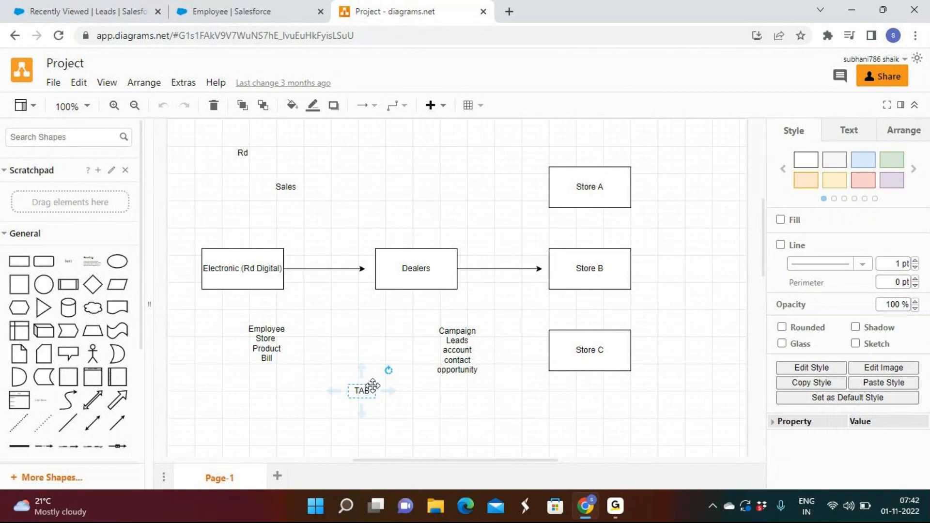
pyautogui.click(119, 15)
pyautogui.click(221, 17)
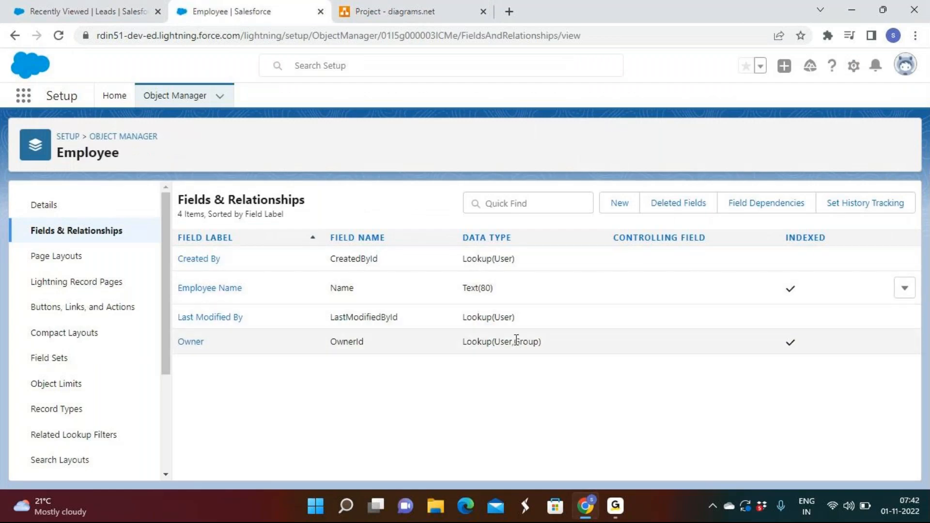
pyautogui.click(616, 508)
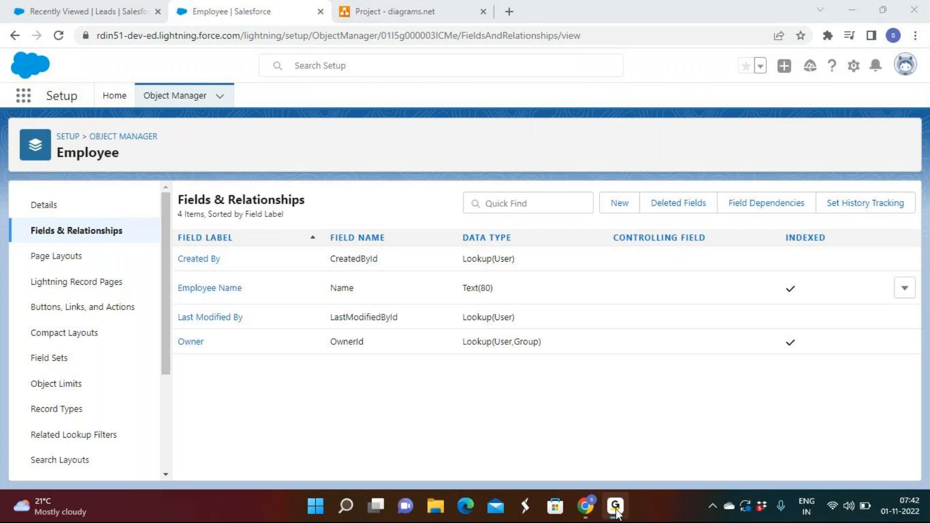